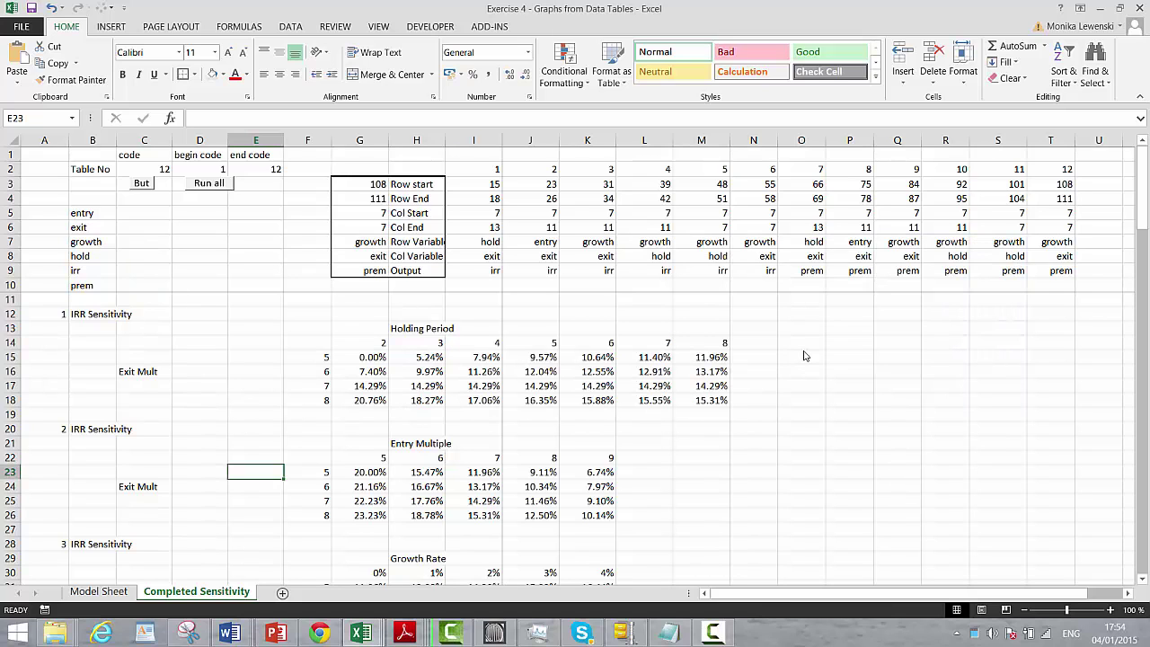
Insert a test column chart of the Holding Period table, then delete it
left_click(608, 354)
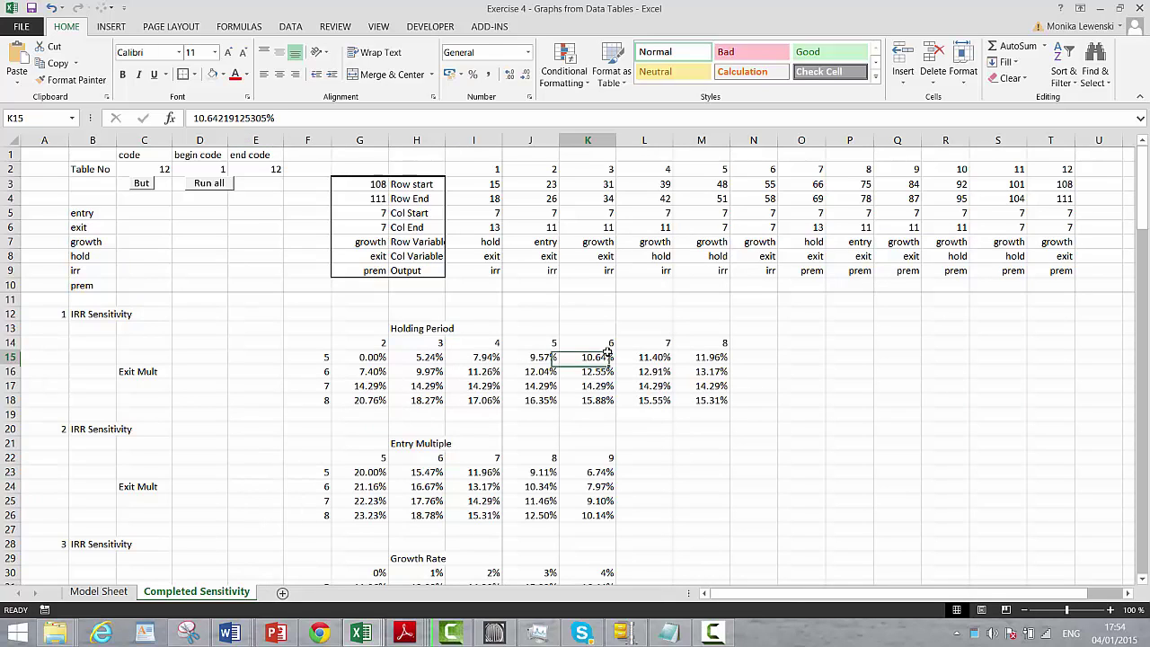
key("Left")
key("Left")
key("Left")
key("Left")
key("Left")
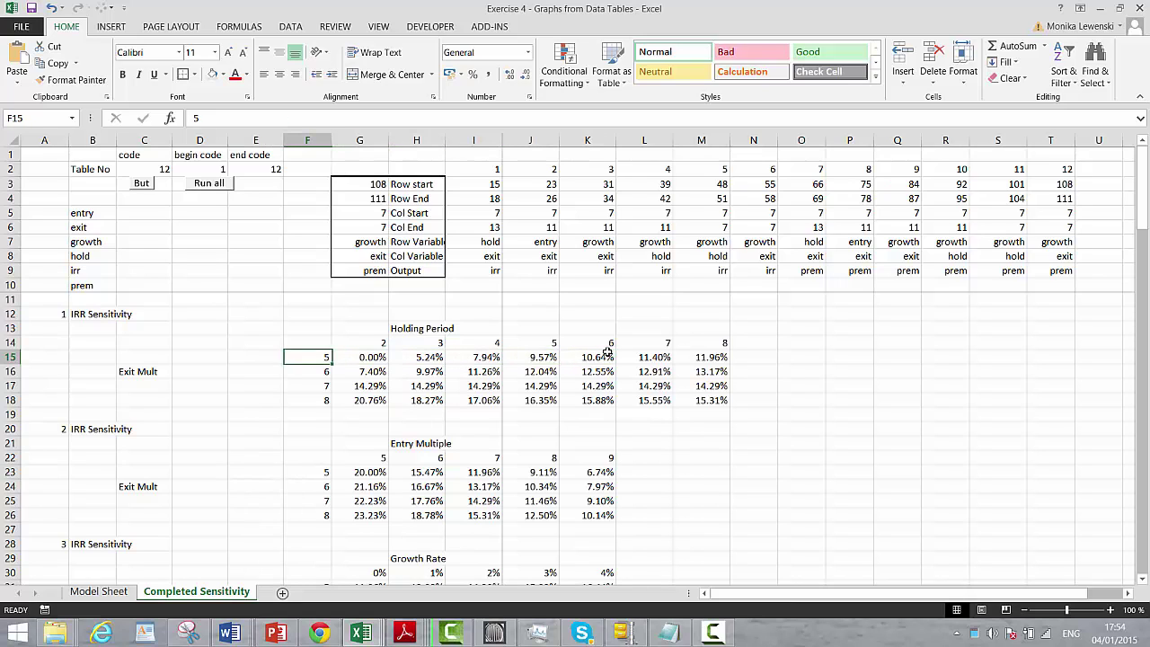
key("Up")
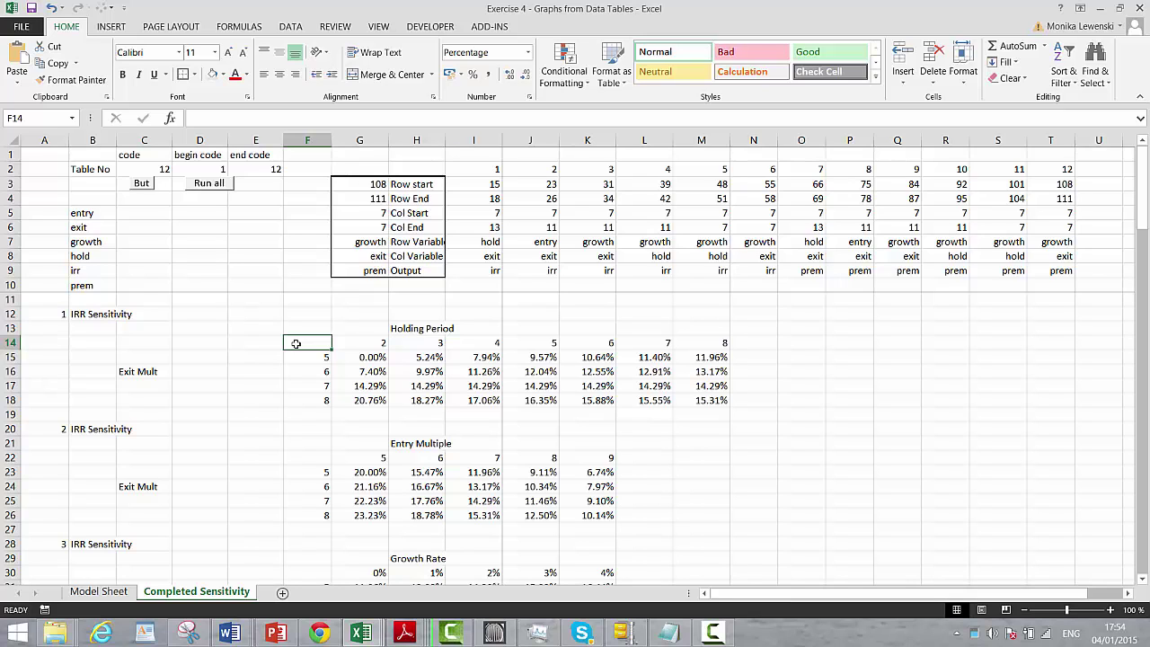
key("shift+Down")
key("shift+Down")
key("shift+Down")
key("shift+Down")
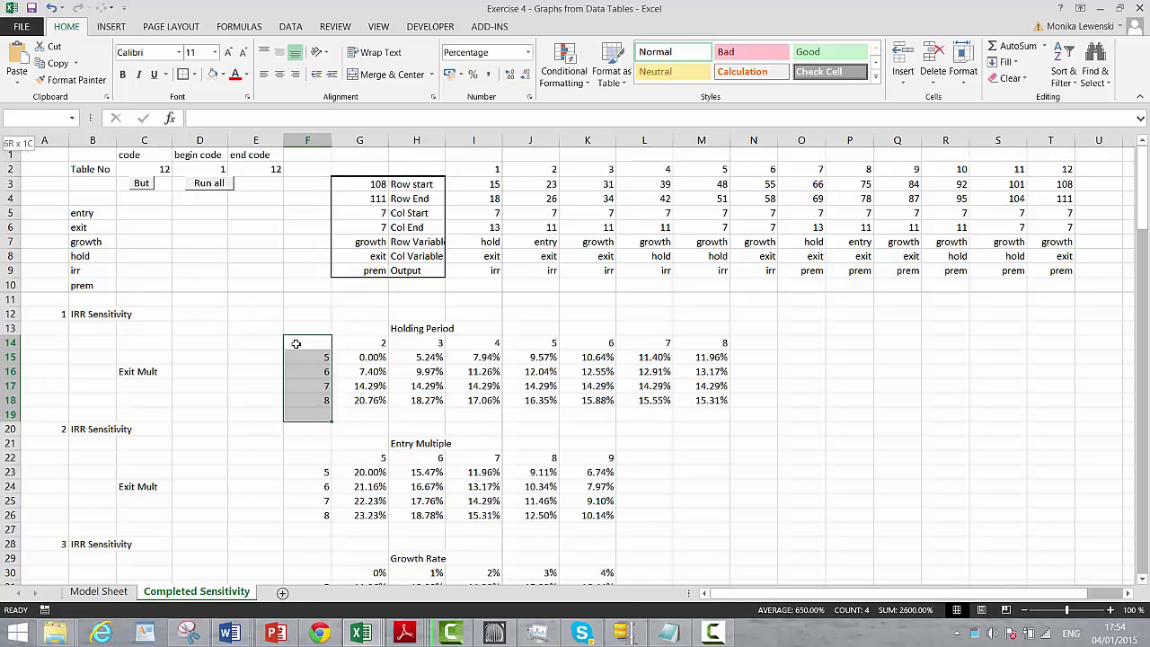
key("shift+Right")
key("shift+Right")
key("shift+Right")
key("shift+Right")
key("shift+Right")
key("shift+Right")
key("shift+Right")
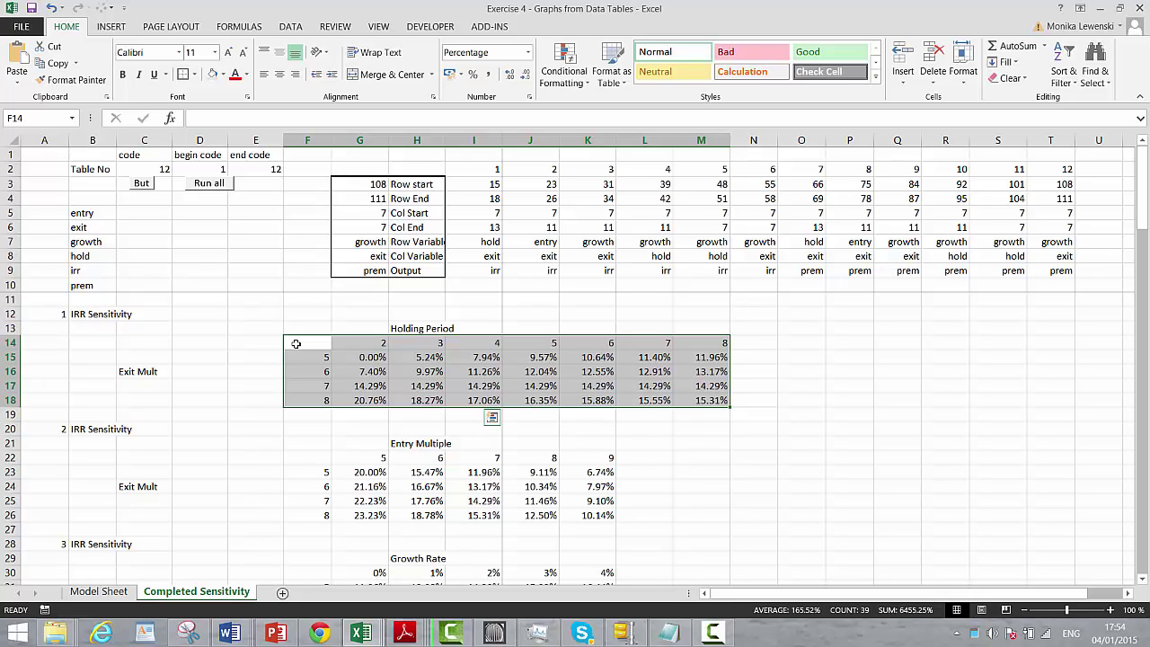
key("alt+F1")
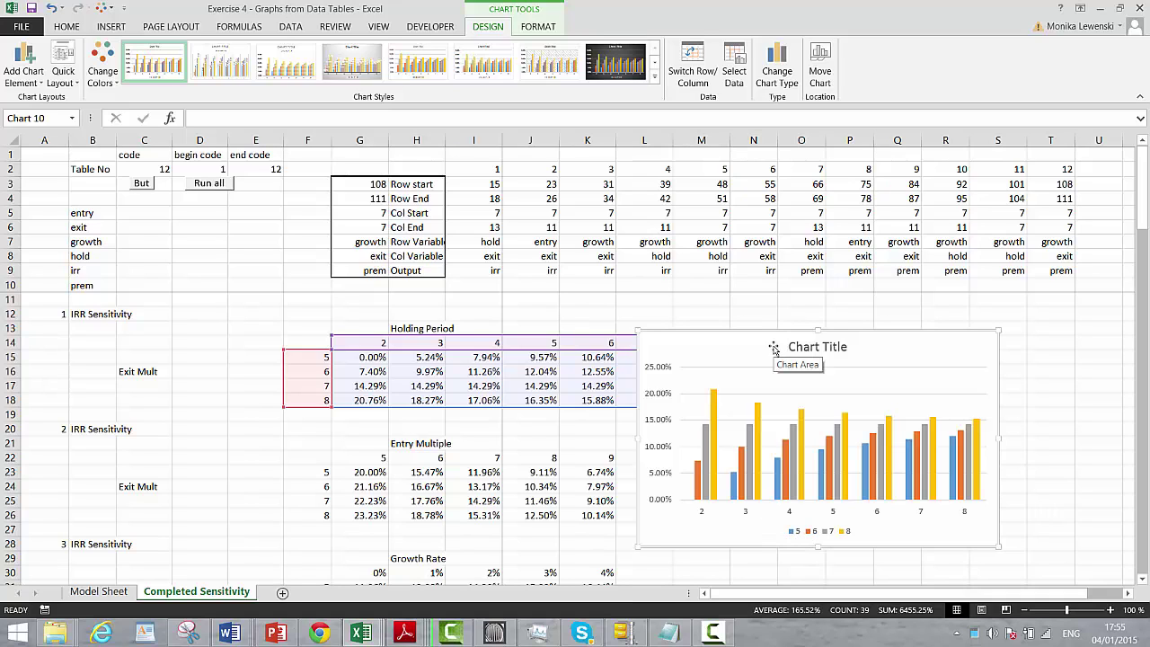
key("Delete")
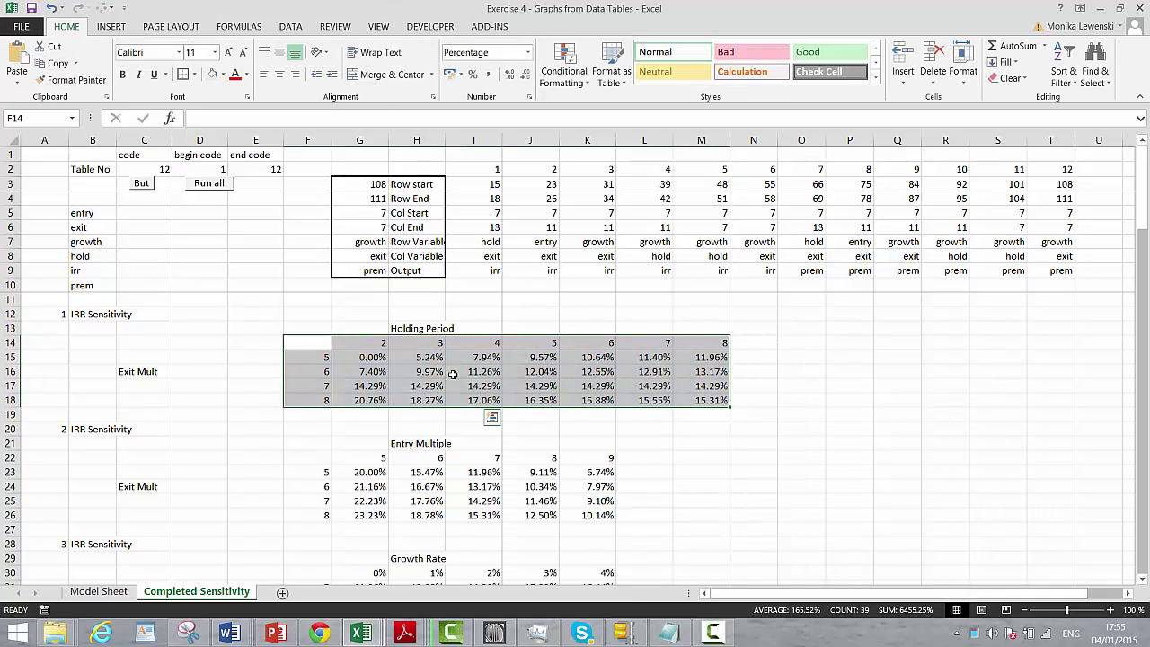
Enter the label Mult in E15 and fill it down through E18
left_click(255, 363)
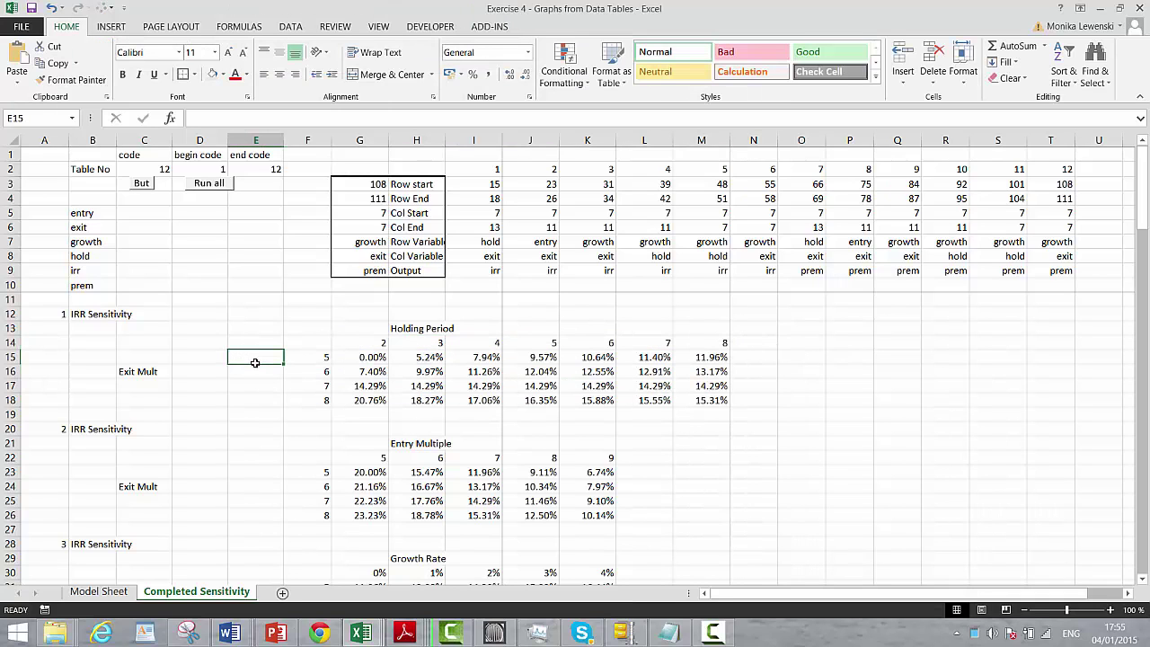
type("Mult")
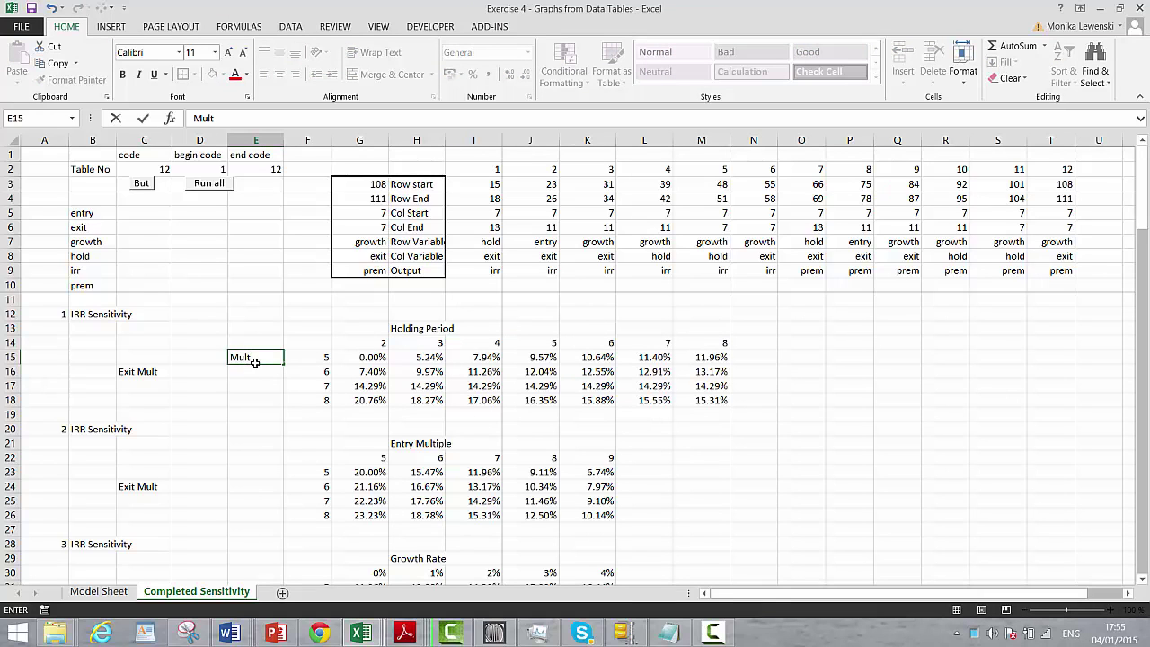
key("Return")
left_click(256, 362)
key("shift+Down")
key("shift+Down")
key("shift+Down")
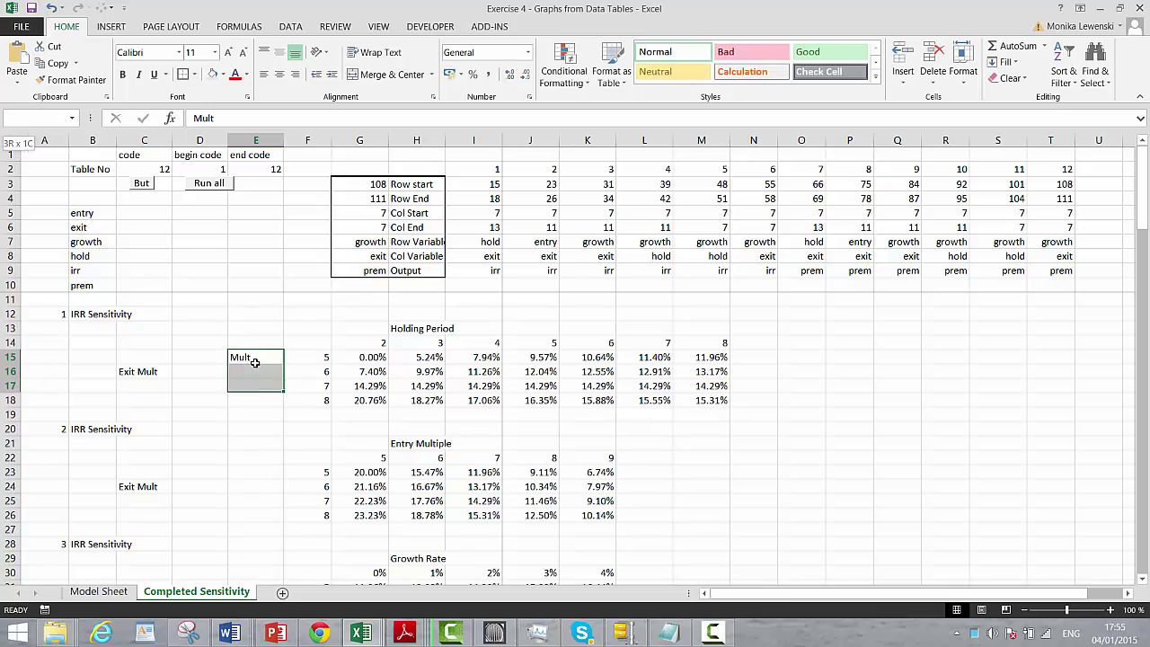
key("ctrl+d")
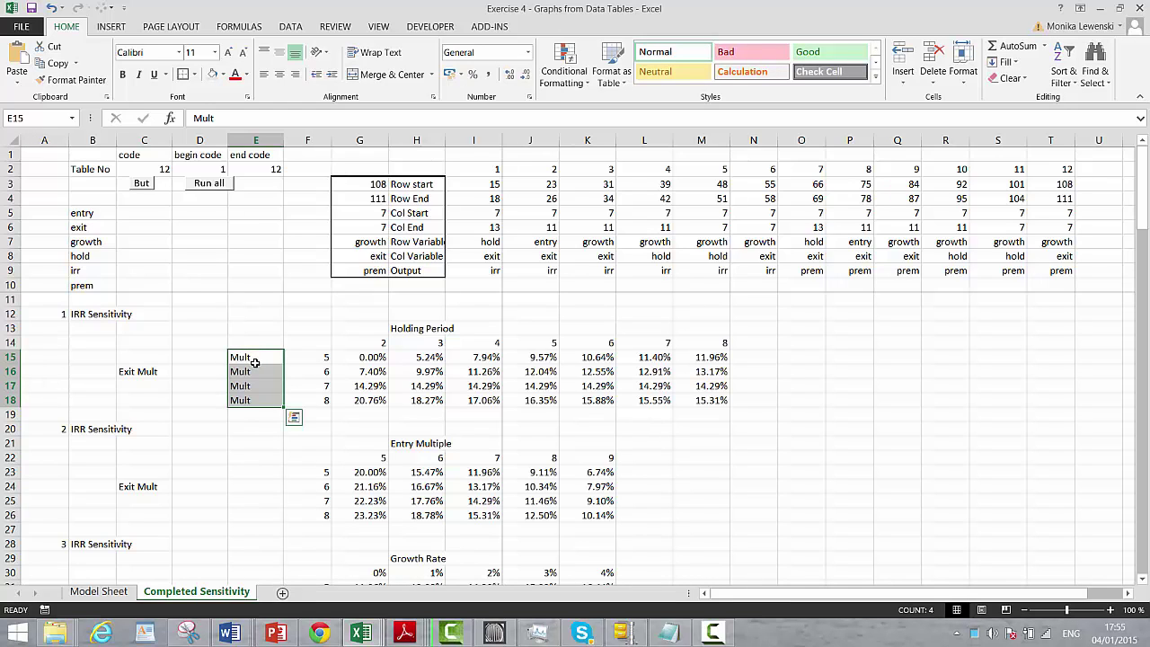
Select the Holding Period table E14:M18, including the new Mult labels
key("Up")
key("Right")
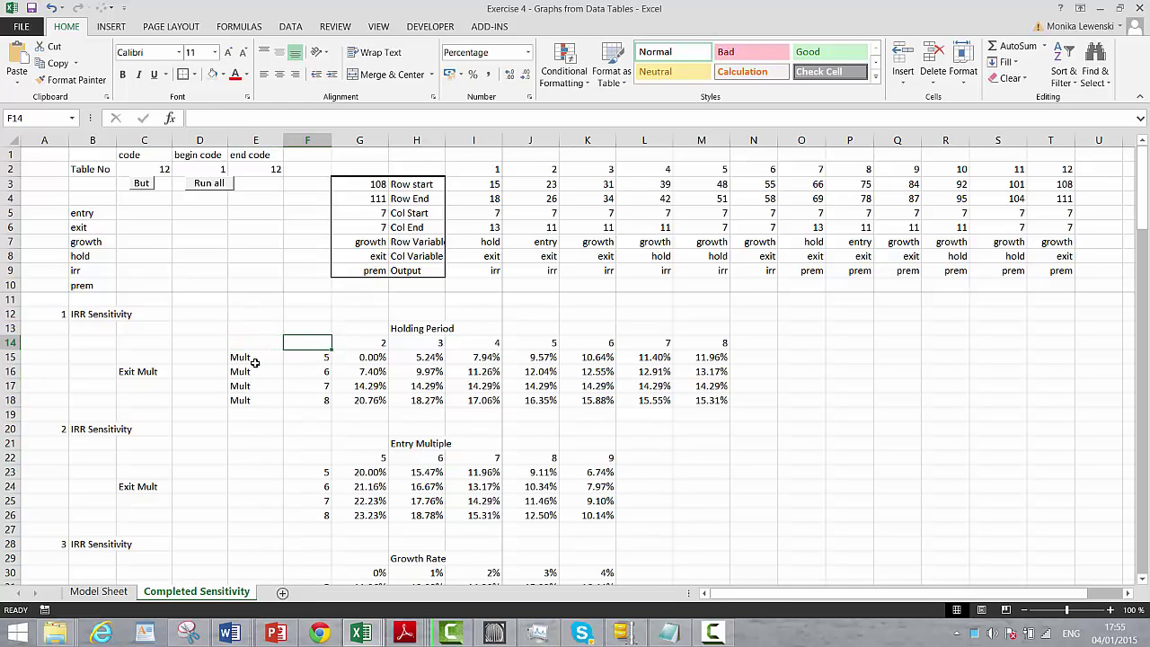
key("Down")
key("Up")
key("Left")
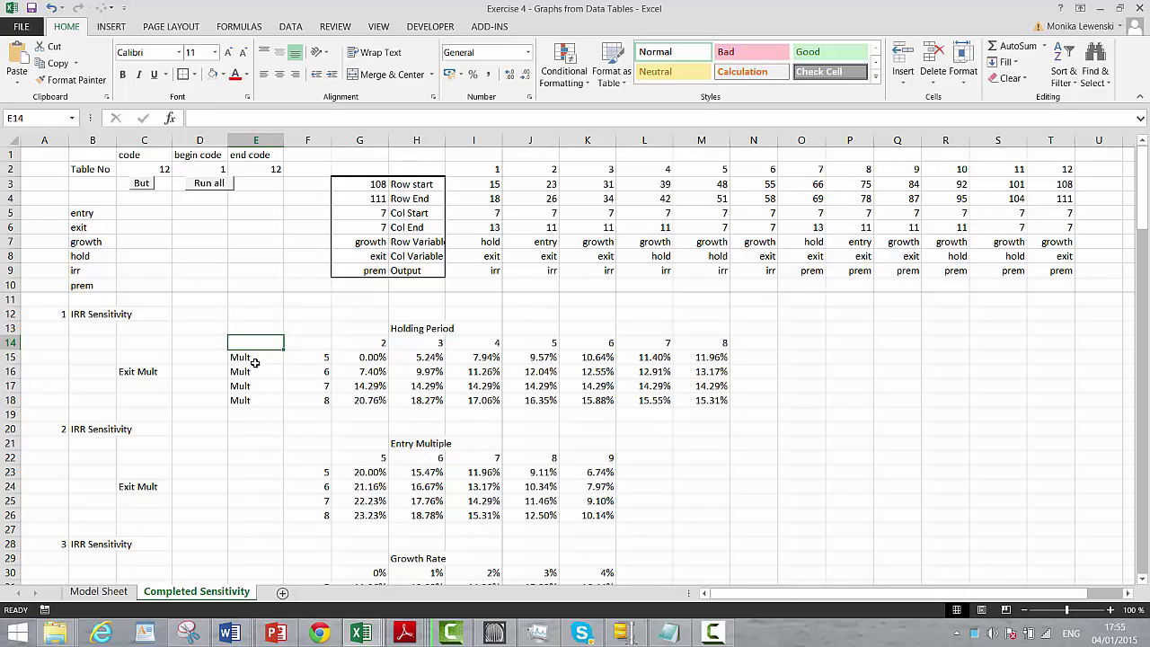
key("Right")
key("Down")
key("Up")
key("Left")
key("Left")
key("Right")
key("Right")
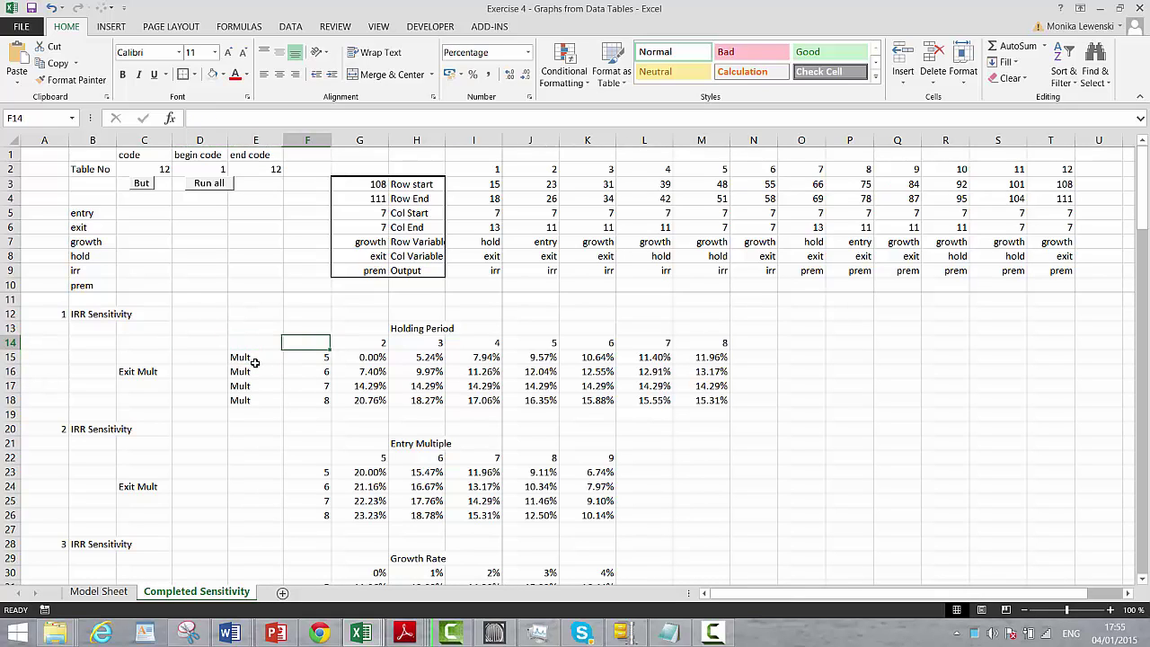
key("Right")
key("Left")
key("Left")
key("shift+Down")
key("shift+Down")
key("shift+Down")
key("shift+Down")
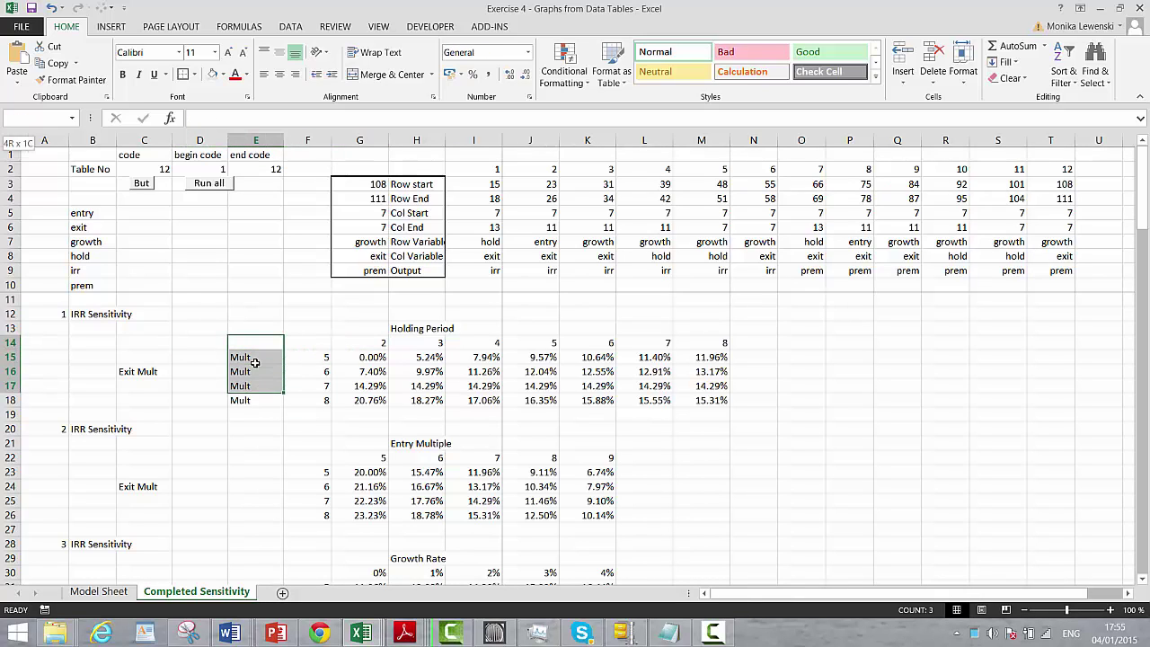
key("shift+Right")
key("shift+Right")
key("shift+Right")
key("shift+Right")
key("shift+Right")
key("shift+Right")
key("shift+Right")
key("shift+Right")
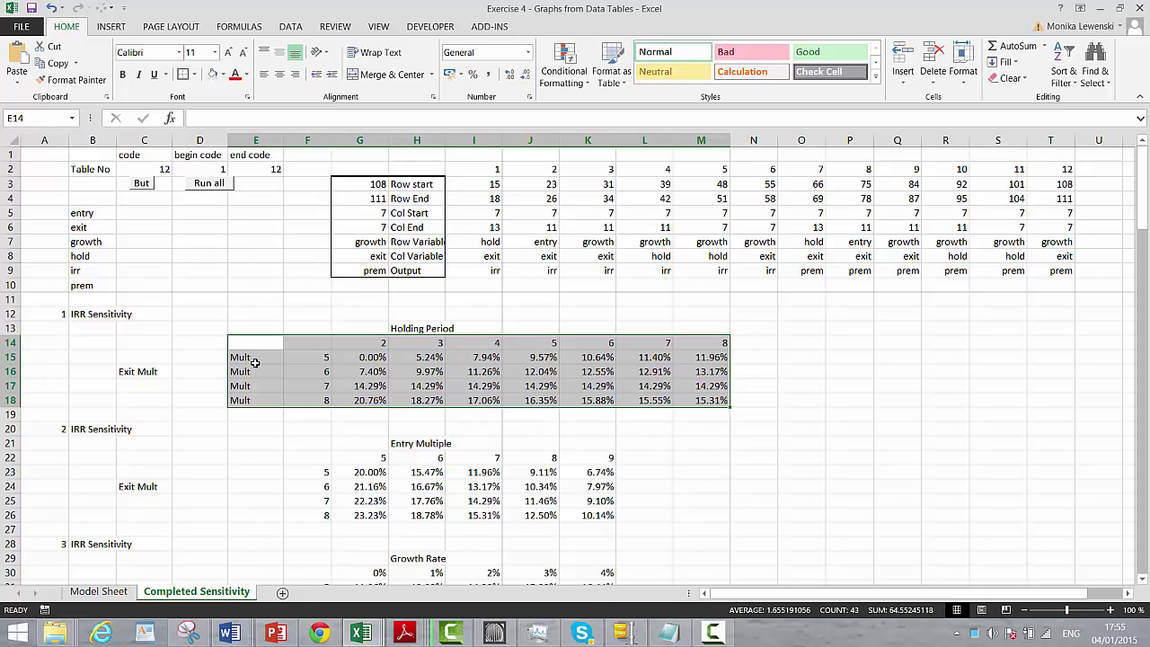
Insert a test column chart beside the table and change E15's label to Exit
key("alt+F1")
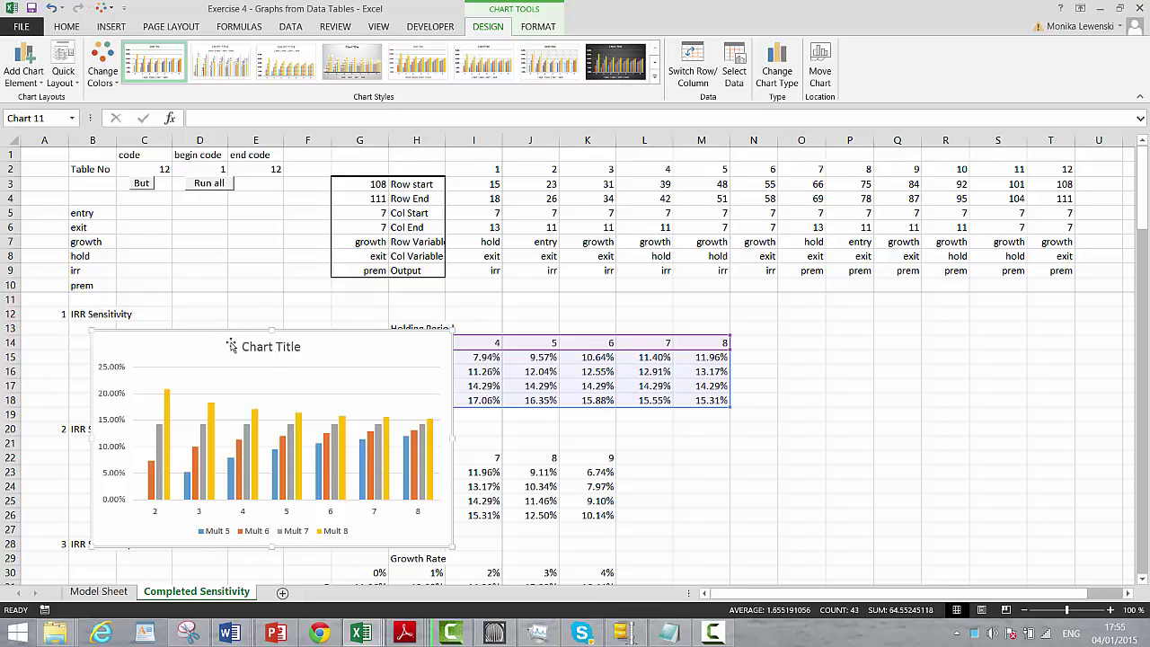
left_click_drag(231, 350, 737, 308)
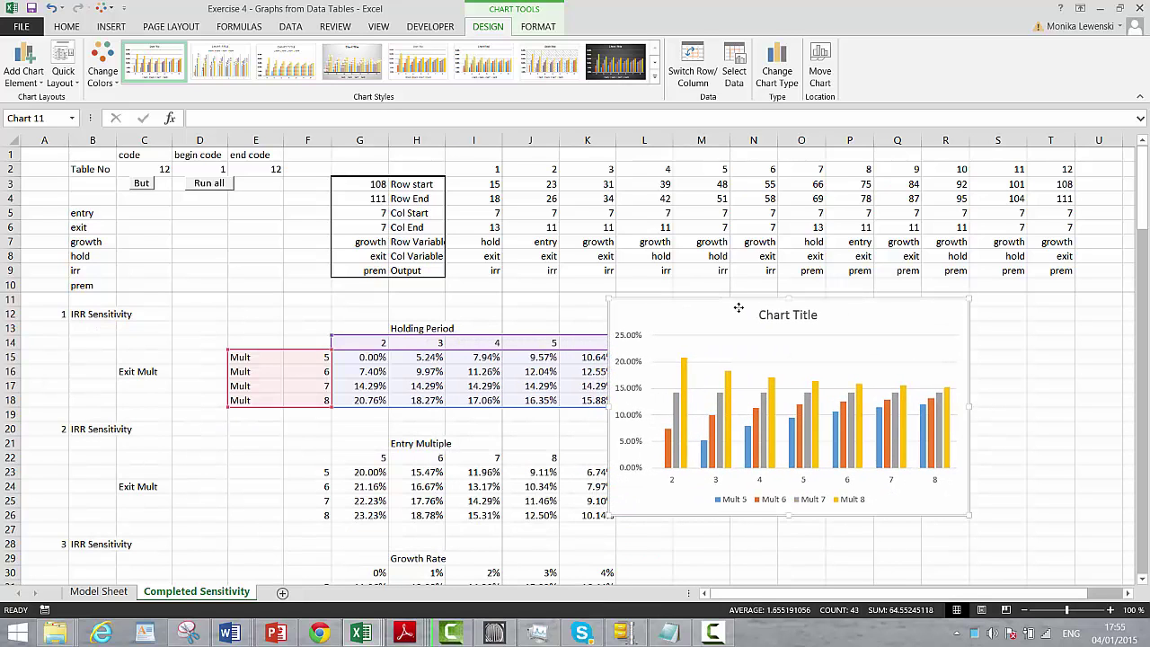
left_click(253, 359)
type("Exit")
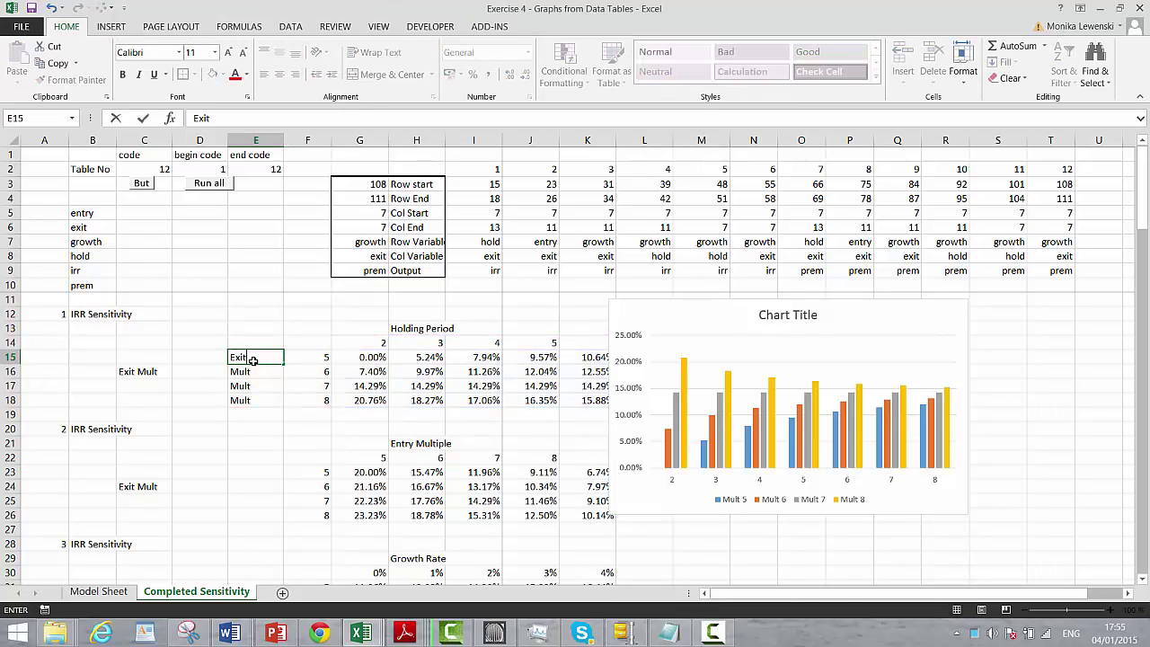
key("Return")
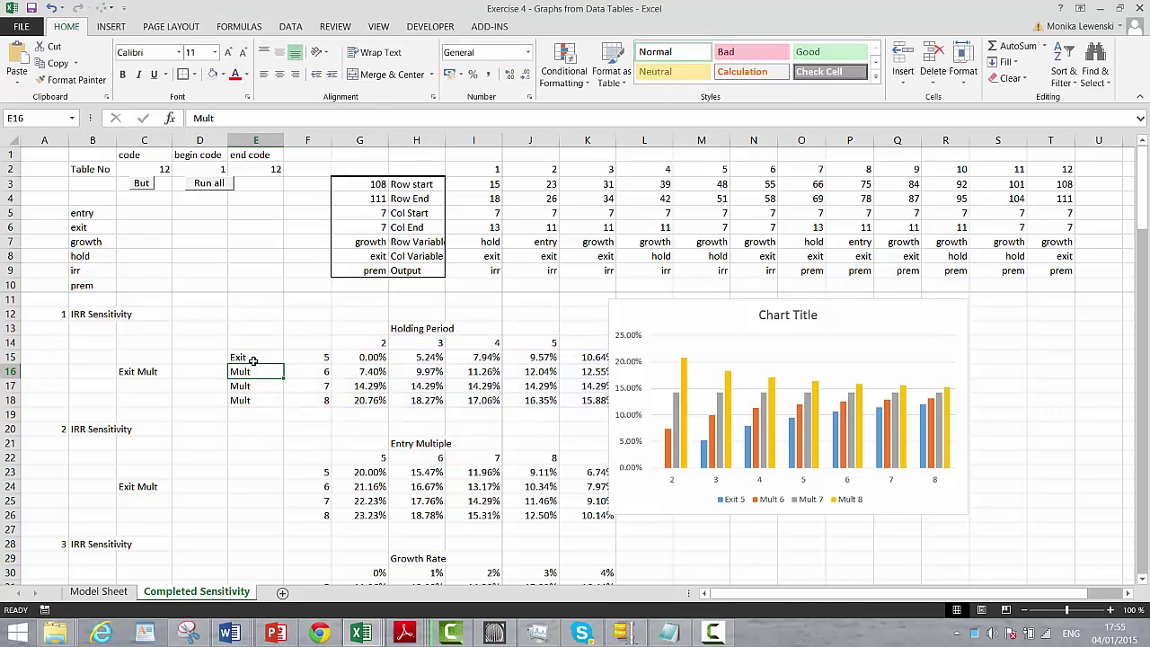
Fill Exit down through E18 and delete the test chart
left_click(253, 360)
key("shift+Down")
key("shift+Down")
key("shift+Down")
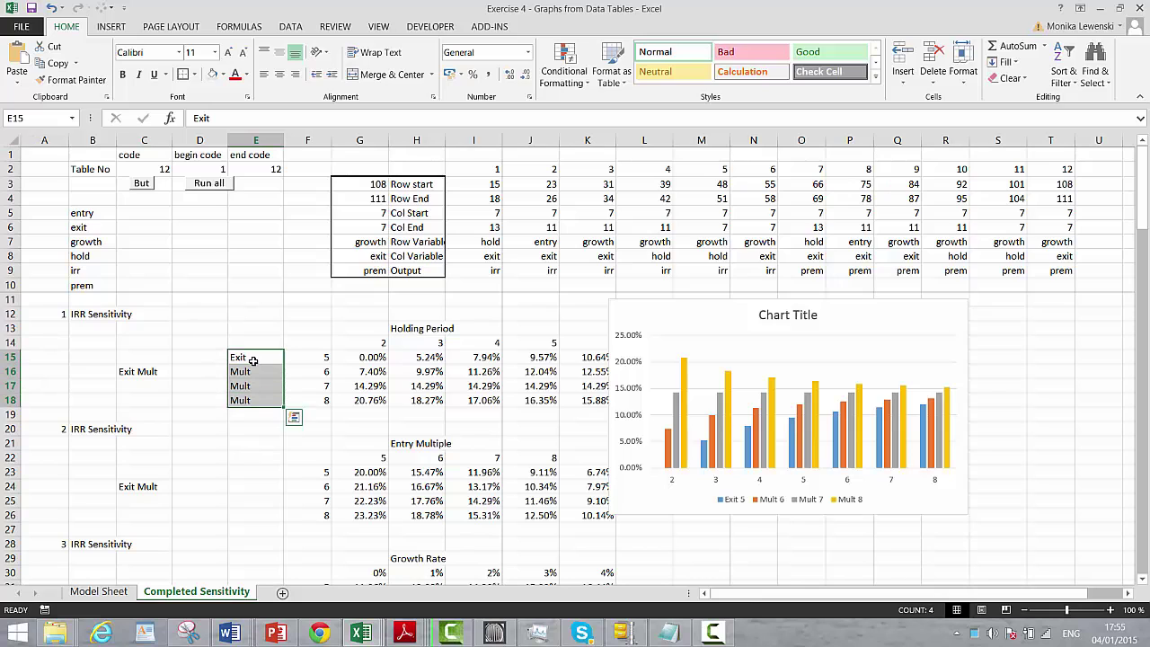
key("ctrl+d")
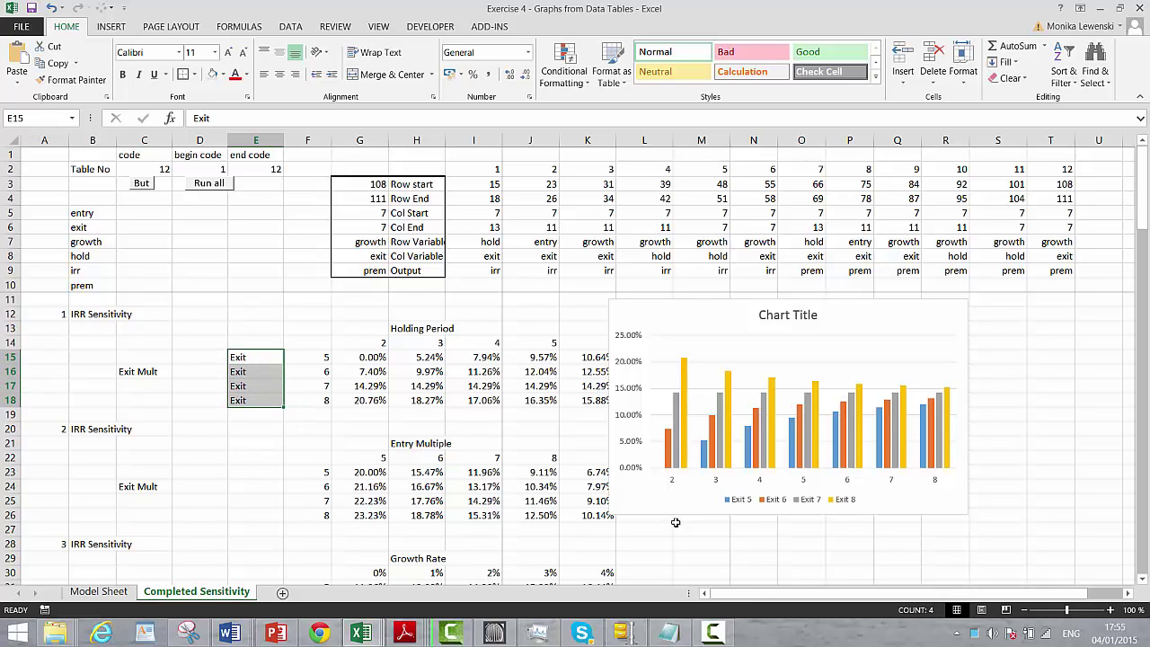
left_click(656, 510)
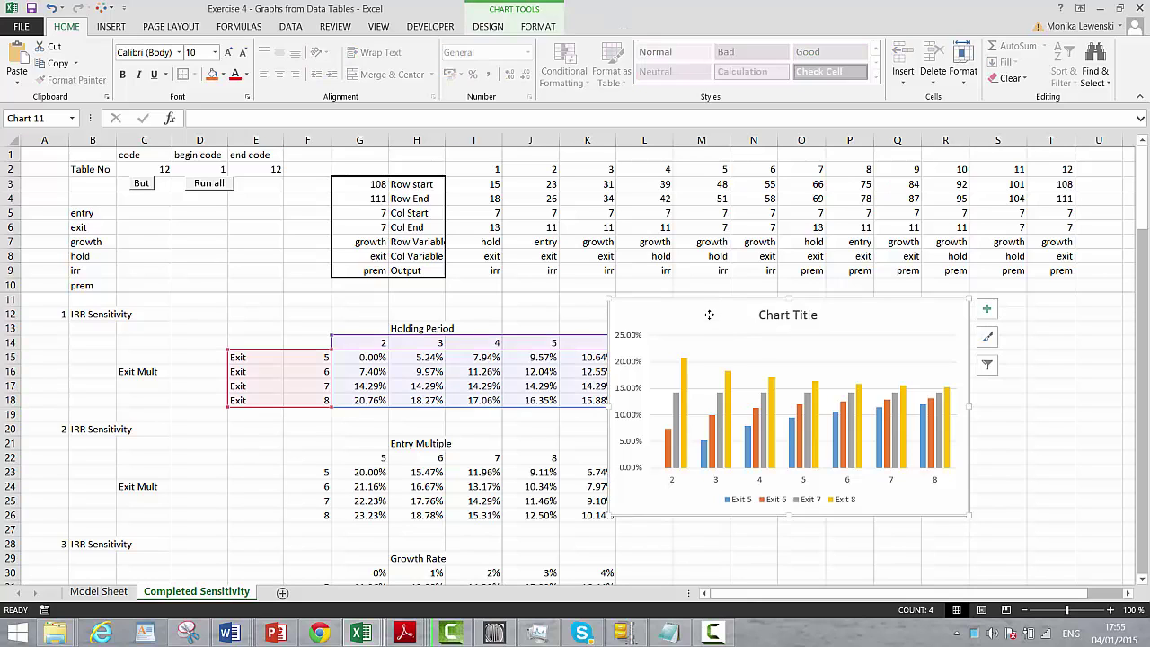
key("Delete")
Clear the Holding Period header and fill the label Holding across G13:M13
left_click(472, 314)
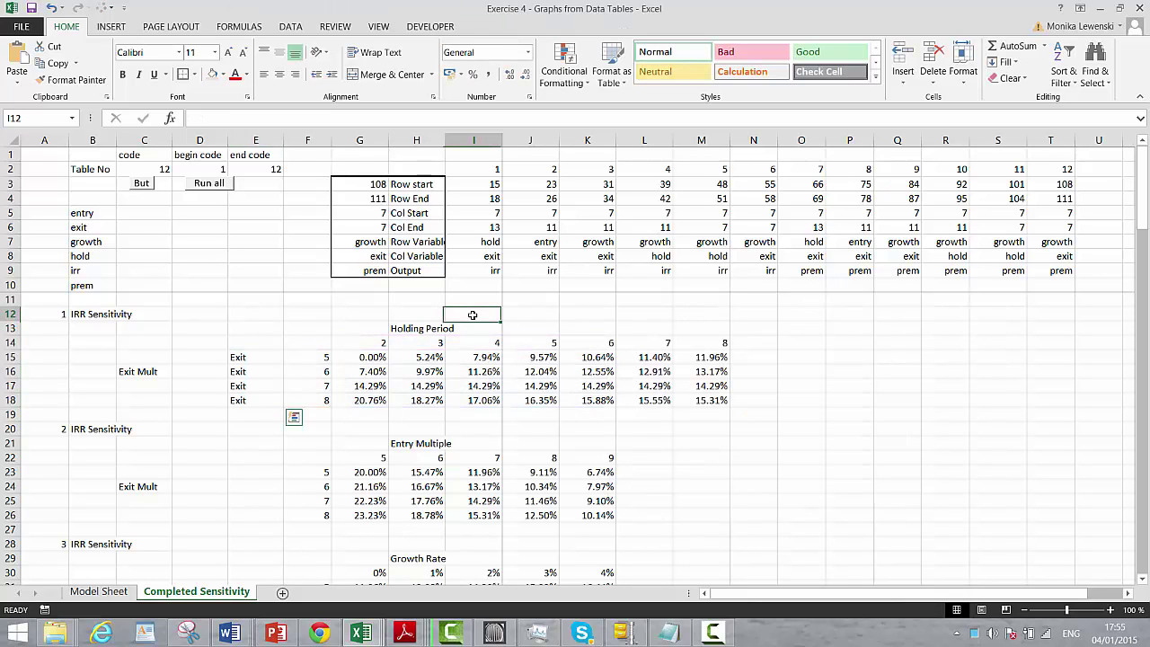
key("Down")
key("Left")
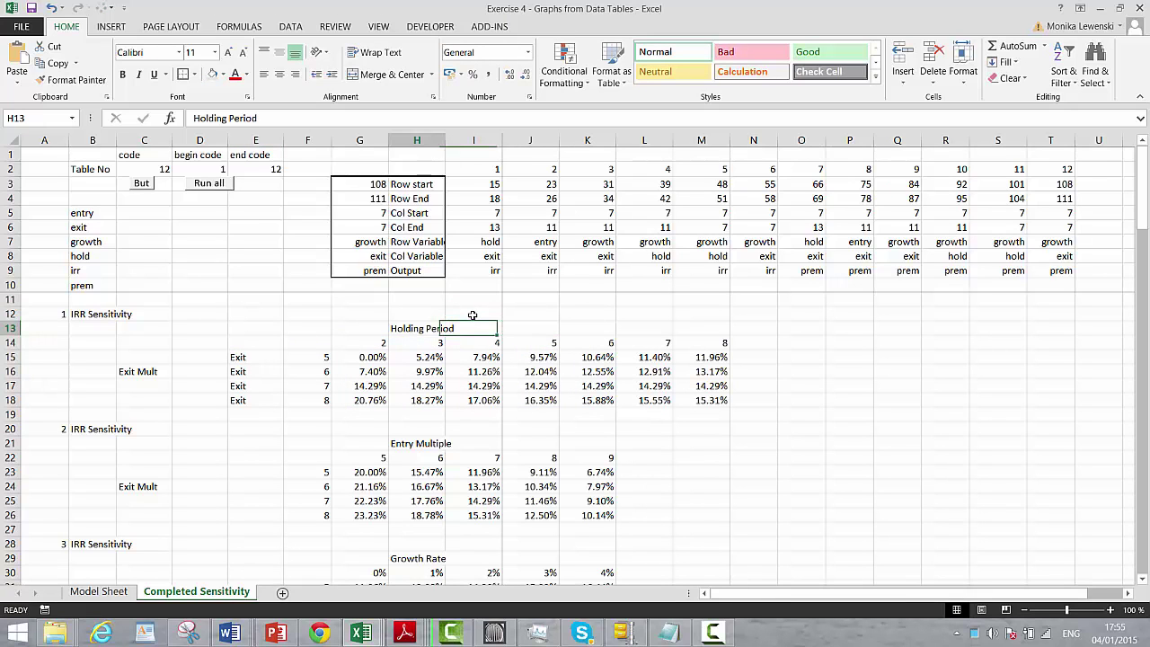
key("Delete")
key("Left")
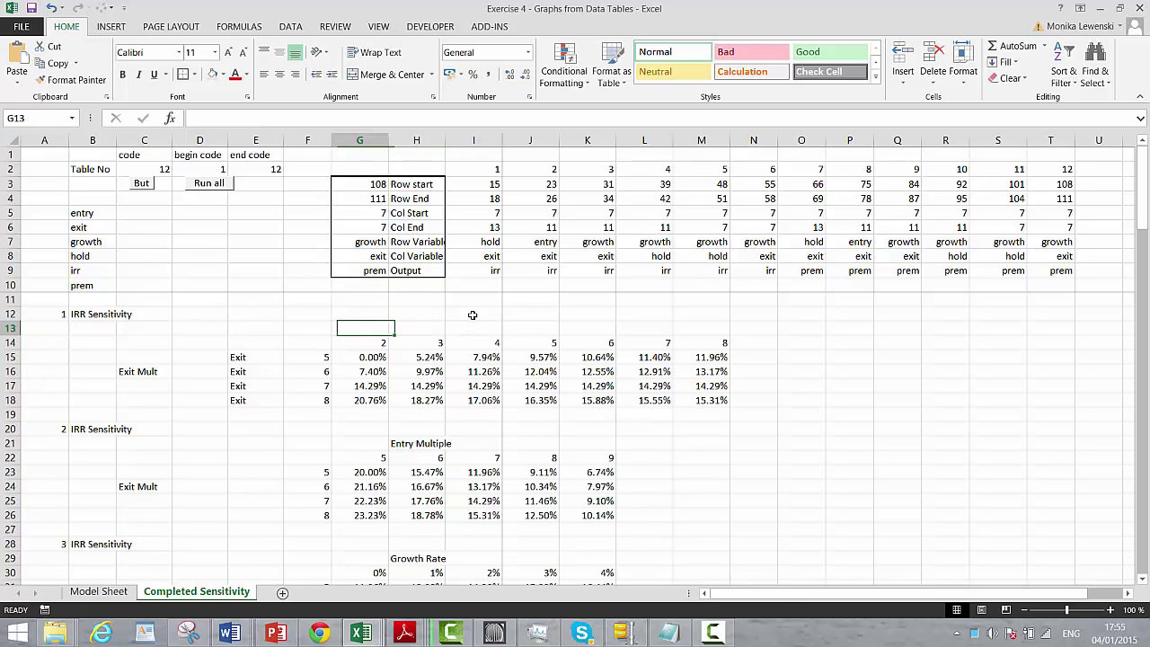
type("Holding")
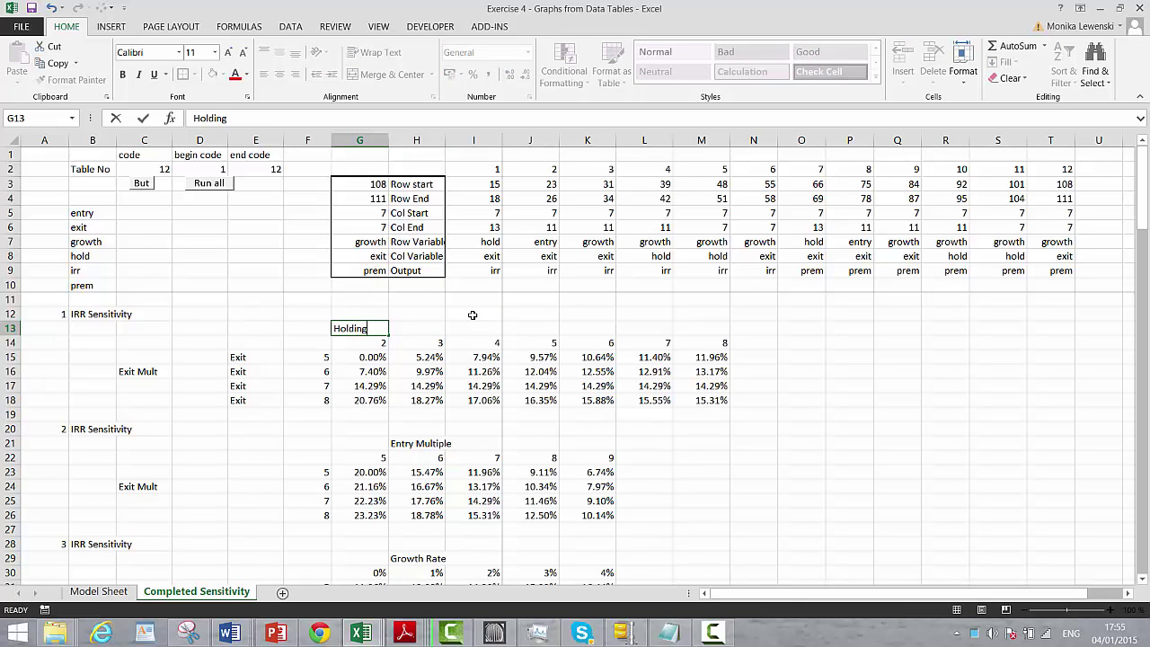
key("ctrl+Return")
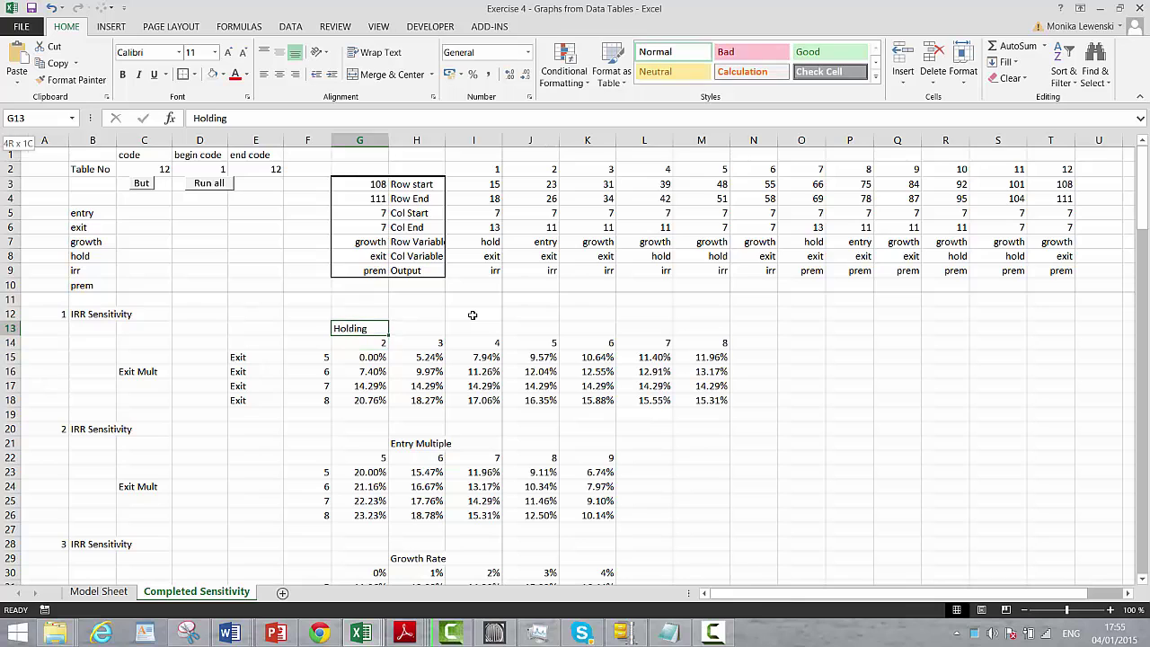
key("shift+Right")
key("shift+Right")
key("shift+Right")
key("shift+Right")
key("shift+Right")
key("shift+Right")
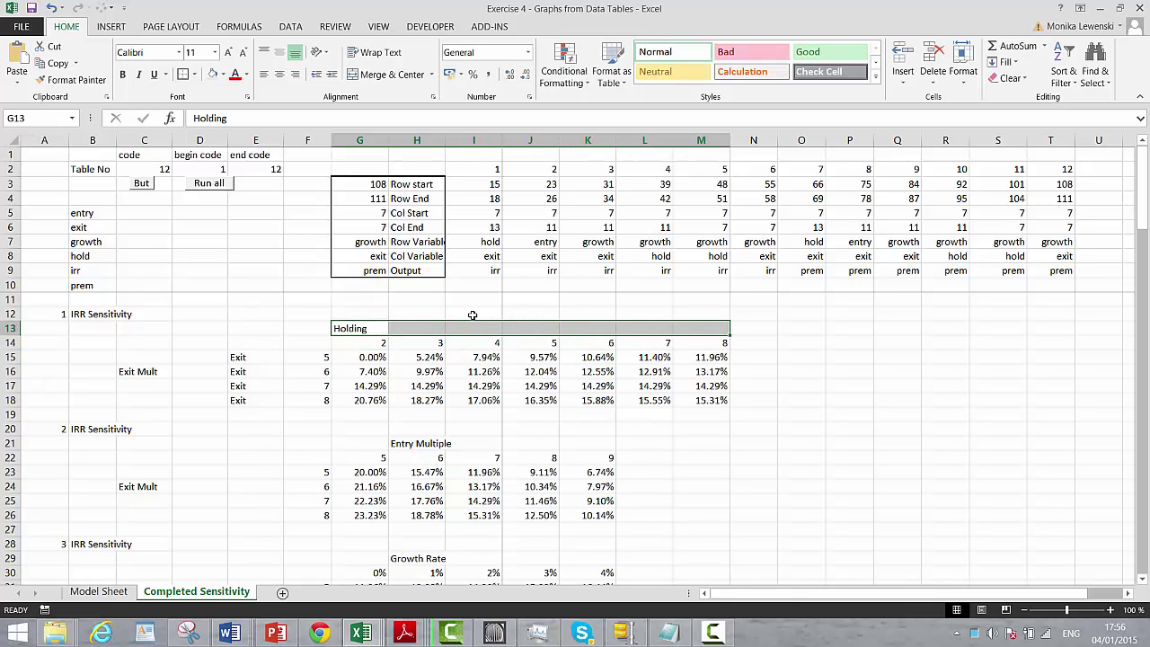
key("ctrl+r")
key("Left")
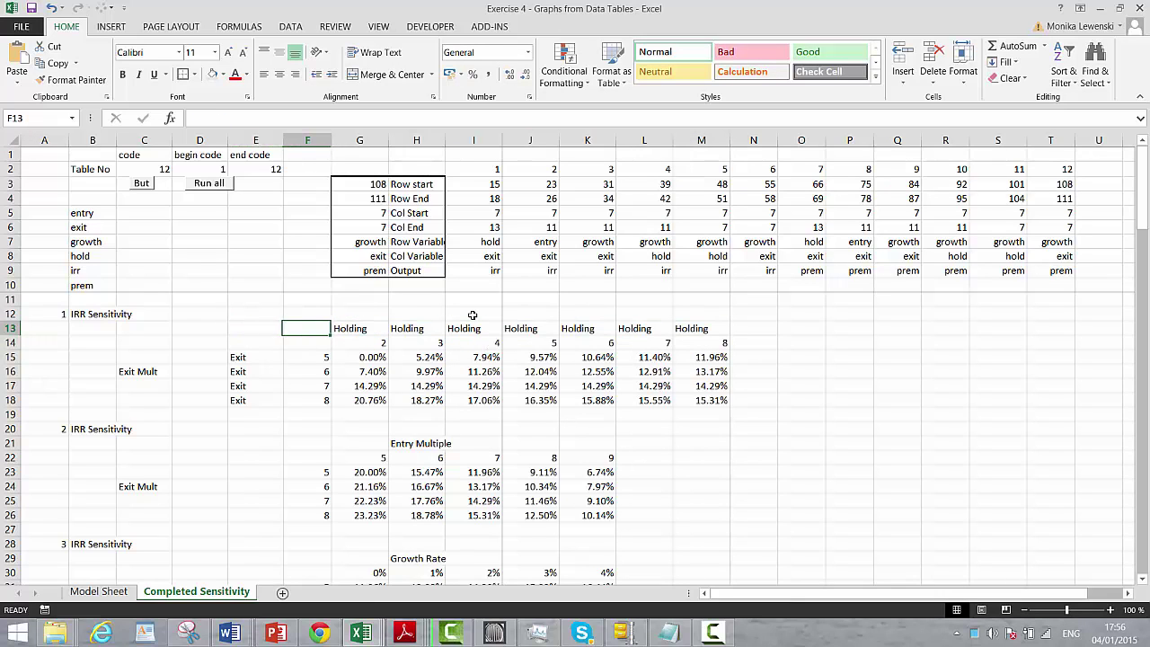
Select the whole first IRR table, E13:M18
key("Left")
key("Left")
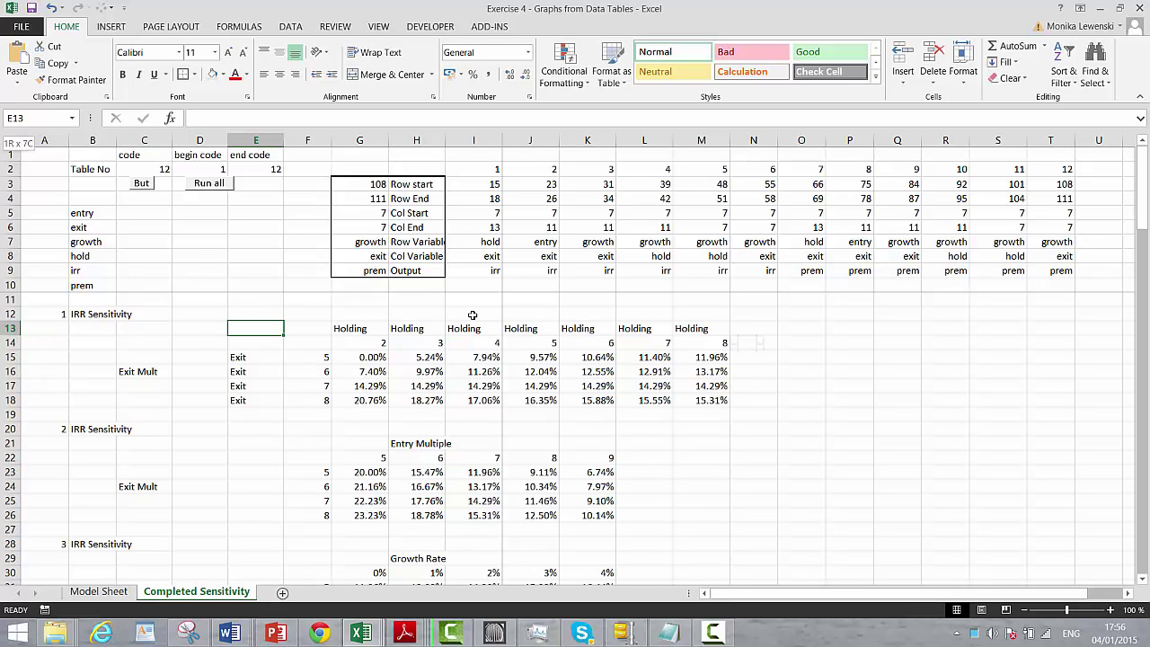
key("shift+Down")
key("shift+Down")
key("shift+Down")
key("shift+Down")
key("shift+Down")
key("shift+Right")
key("shift+Right")
key("shift+Right")
key("shift+Right")
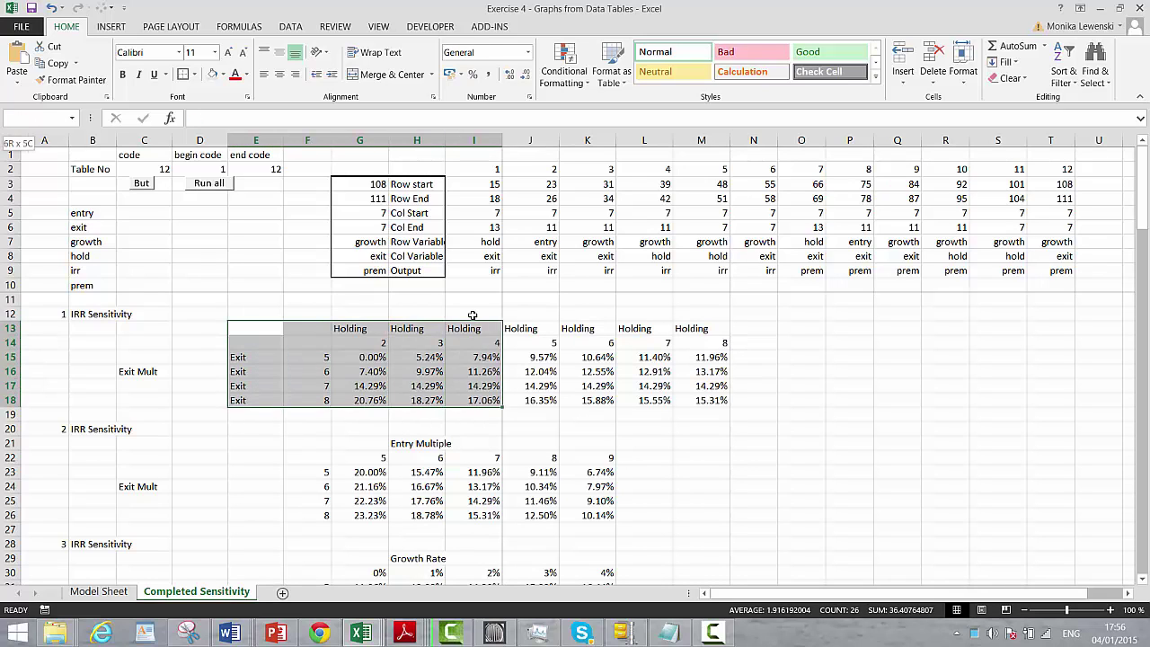
key("shift+Right")
key("shift+Right")
key("shift+Right")
key("shift+Right")
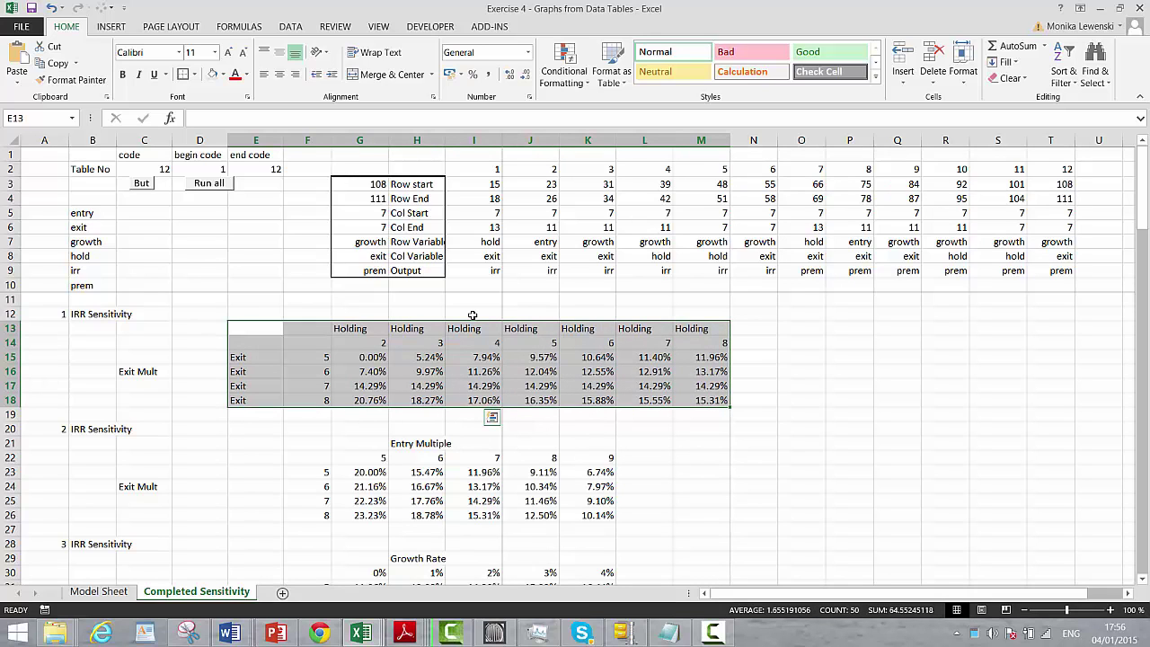
Insert a column chart of the first table beside it, delete its title, and open Select Data
key("alt+F1")
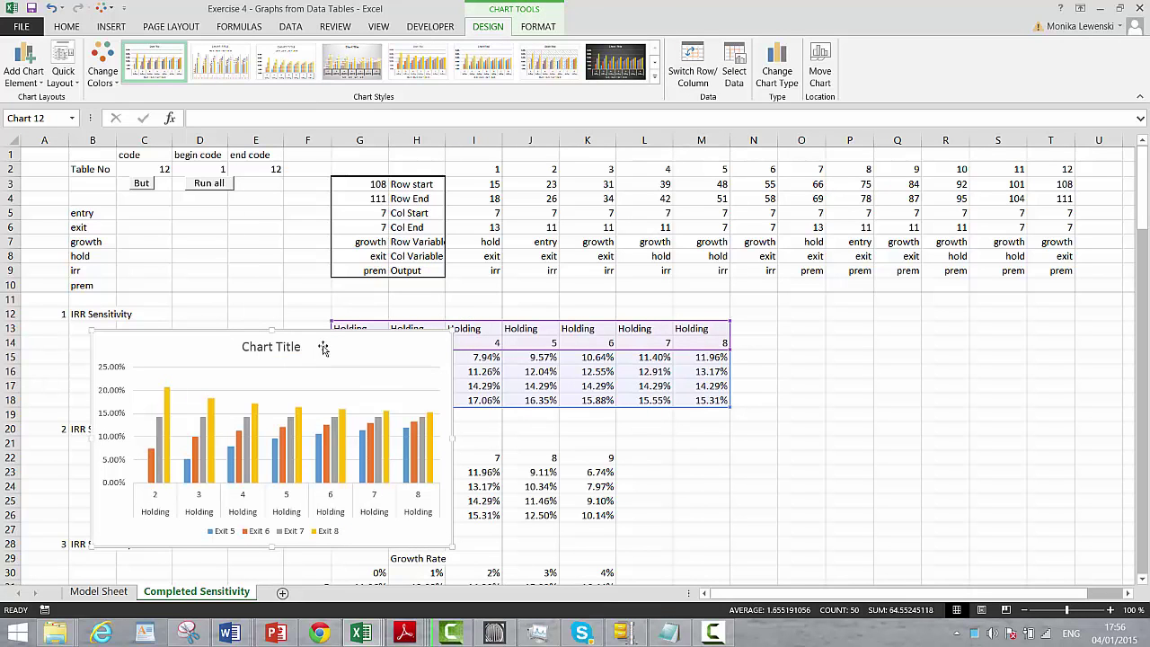
left_click_drag(324, 371, 981, 303)
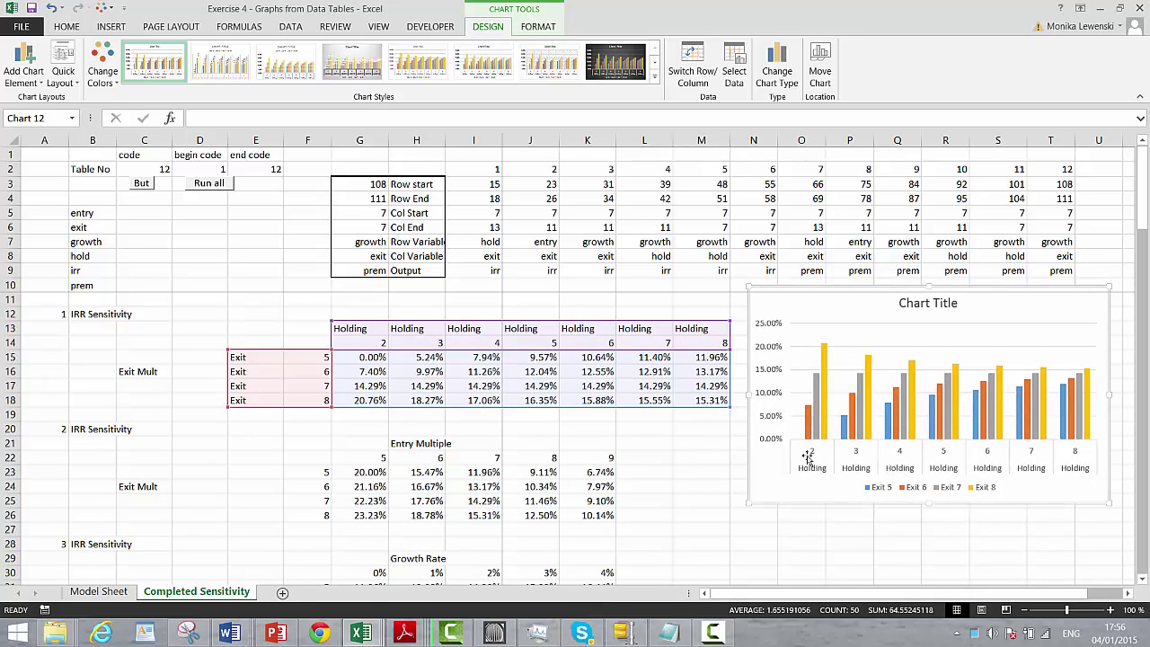
left_click(900, 311)
key("Delete")
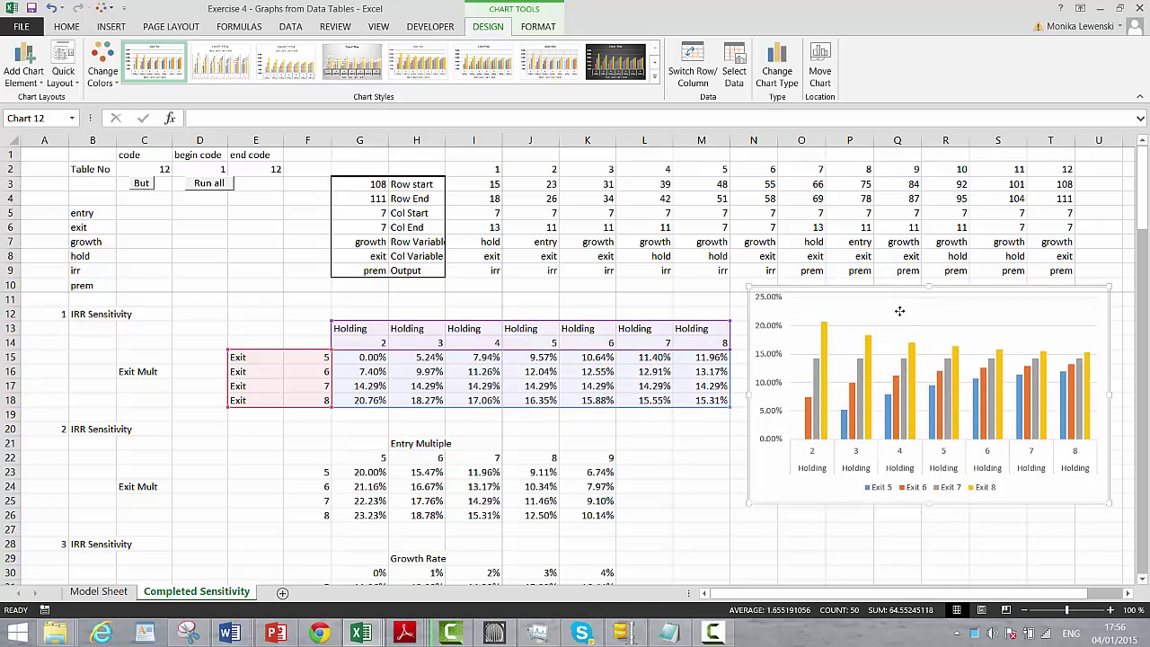
right_click(856, 325)
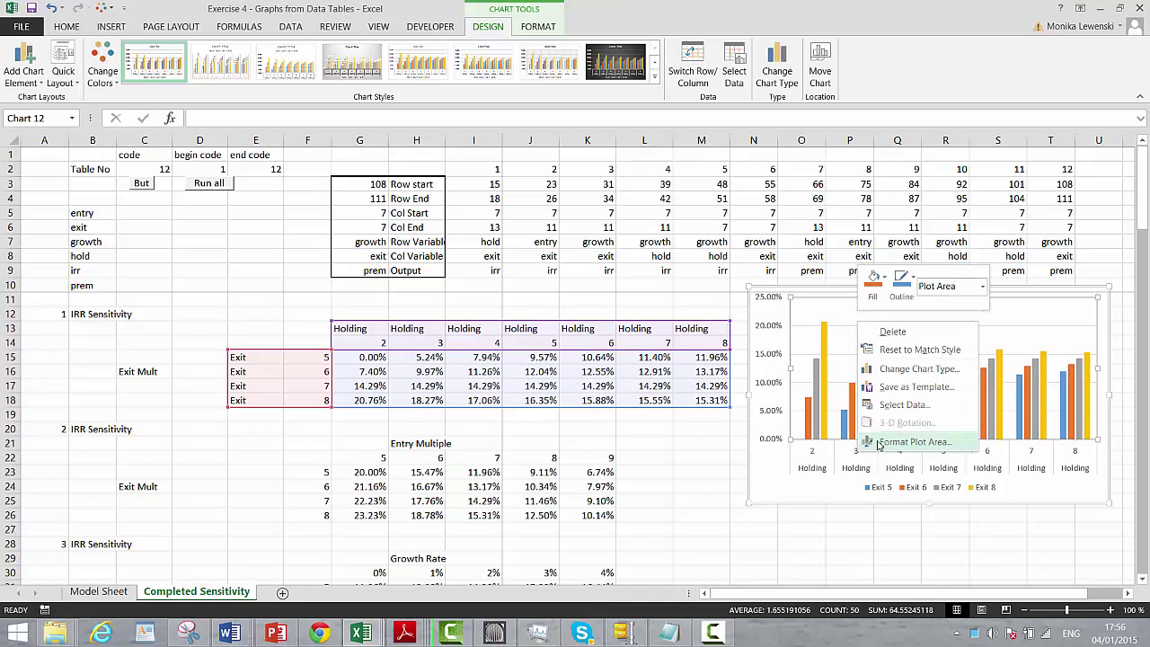
left_click(876, 405)
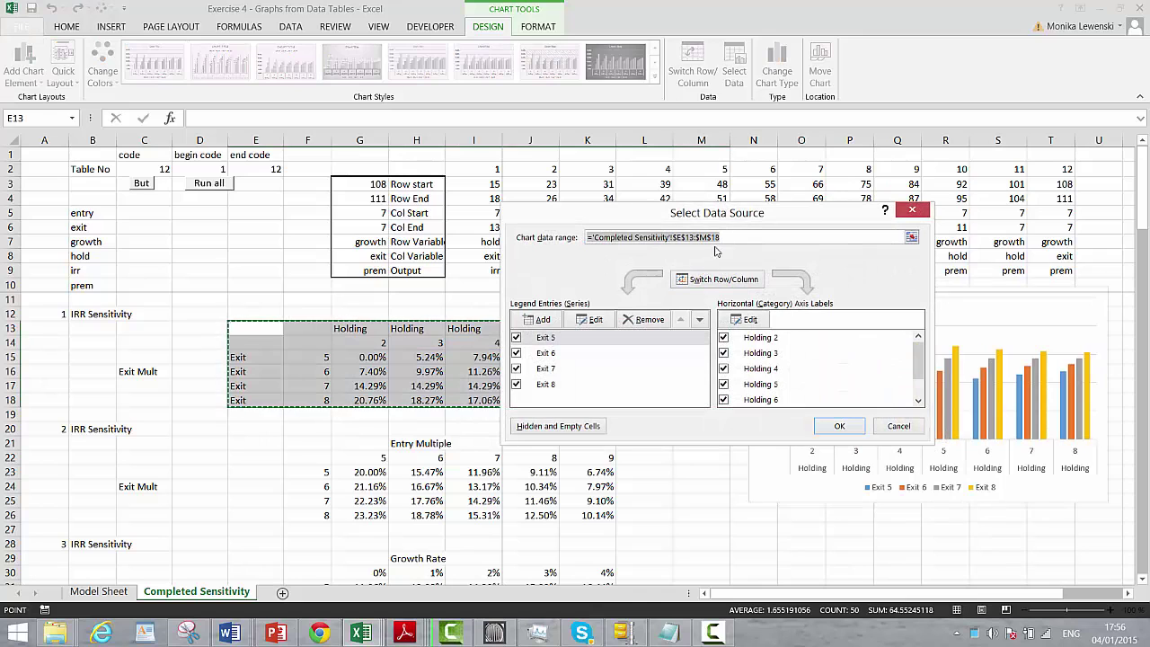
Switch rows and columns so Holding 2–8 are series, and move the legend to the top
left_click(740, 281)
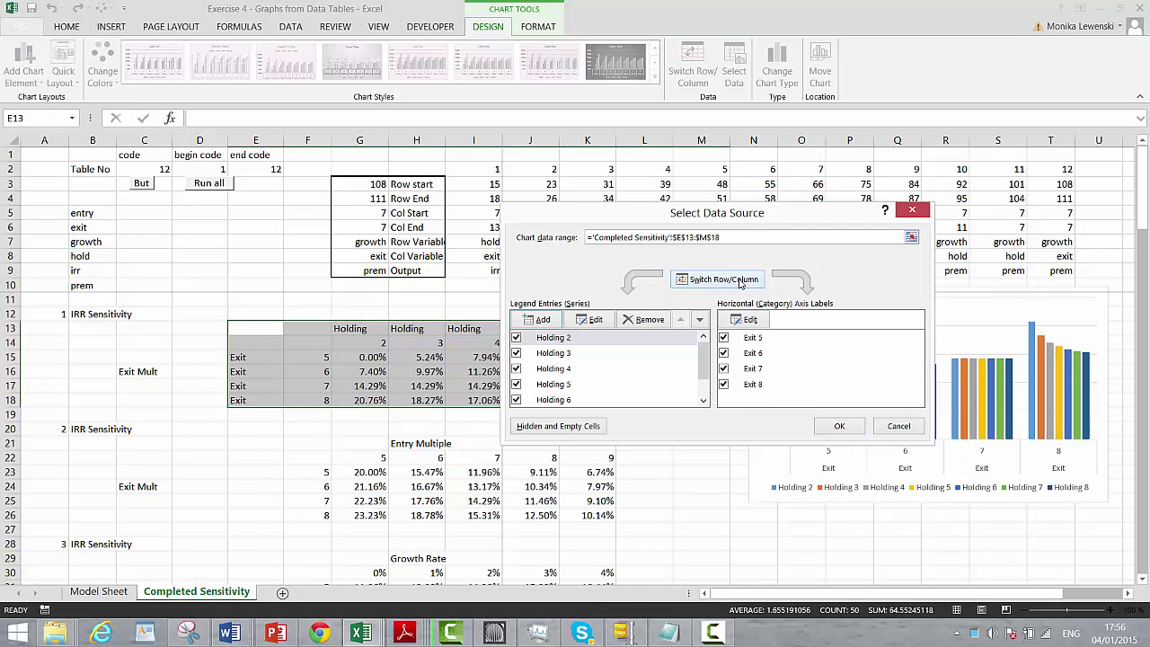
left_click(839, 428)
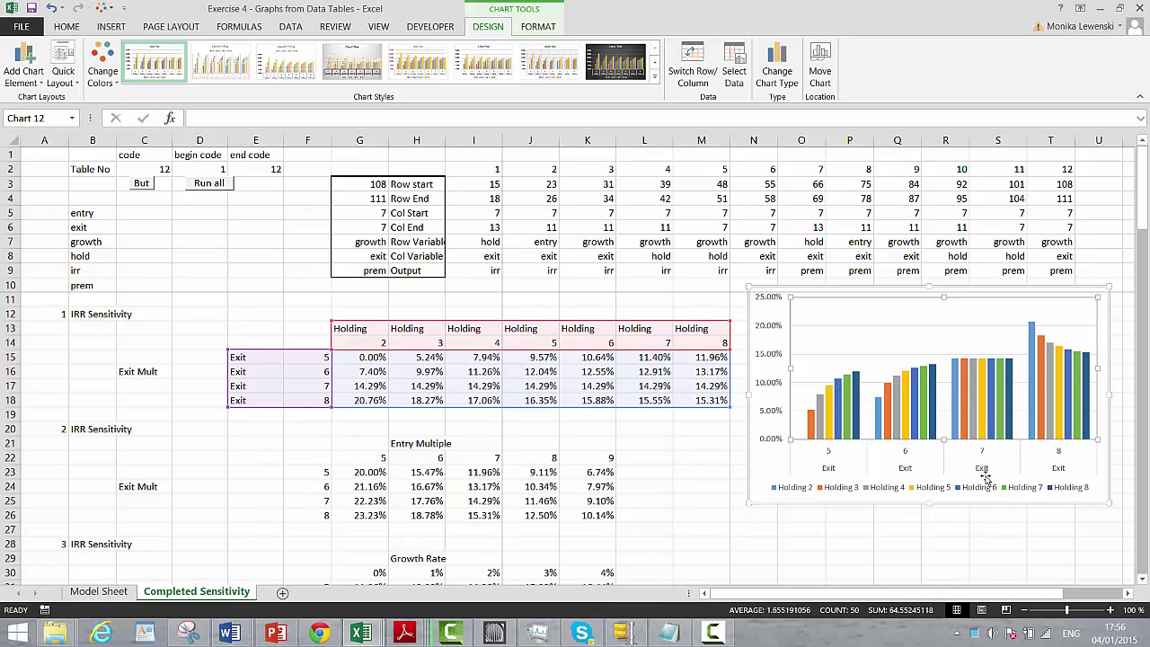
left_click(922, 492)
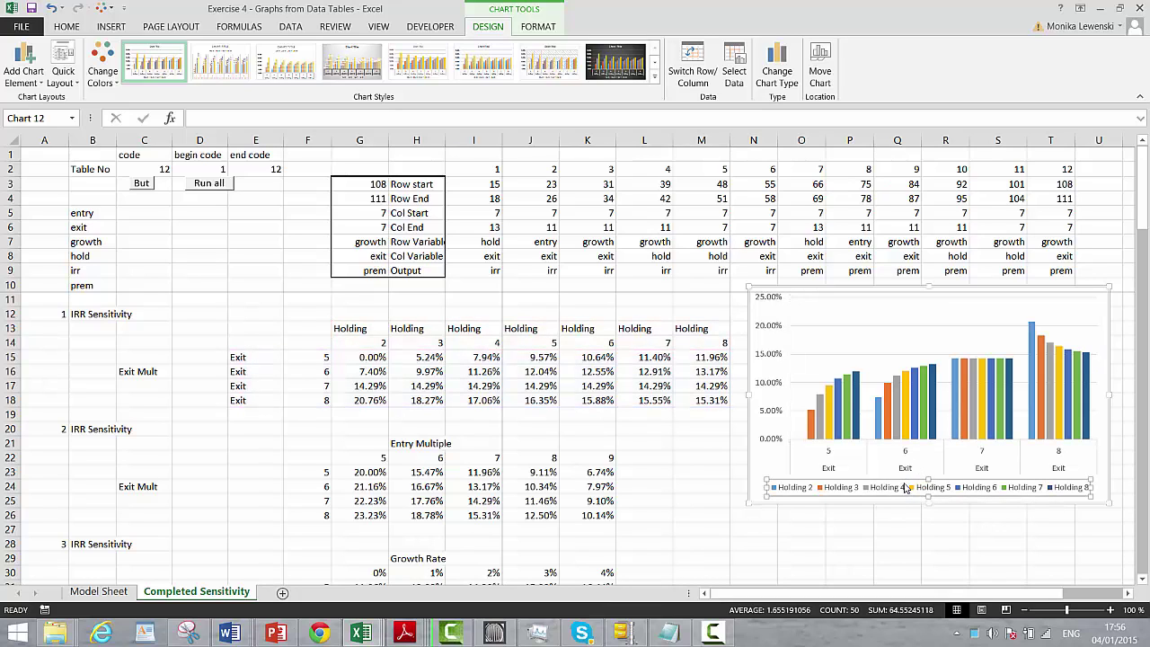
left_click_drag(907, 488, 914, 296)
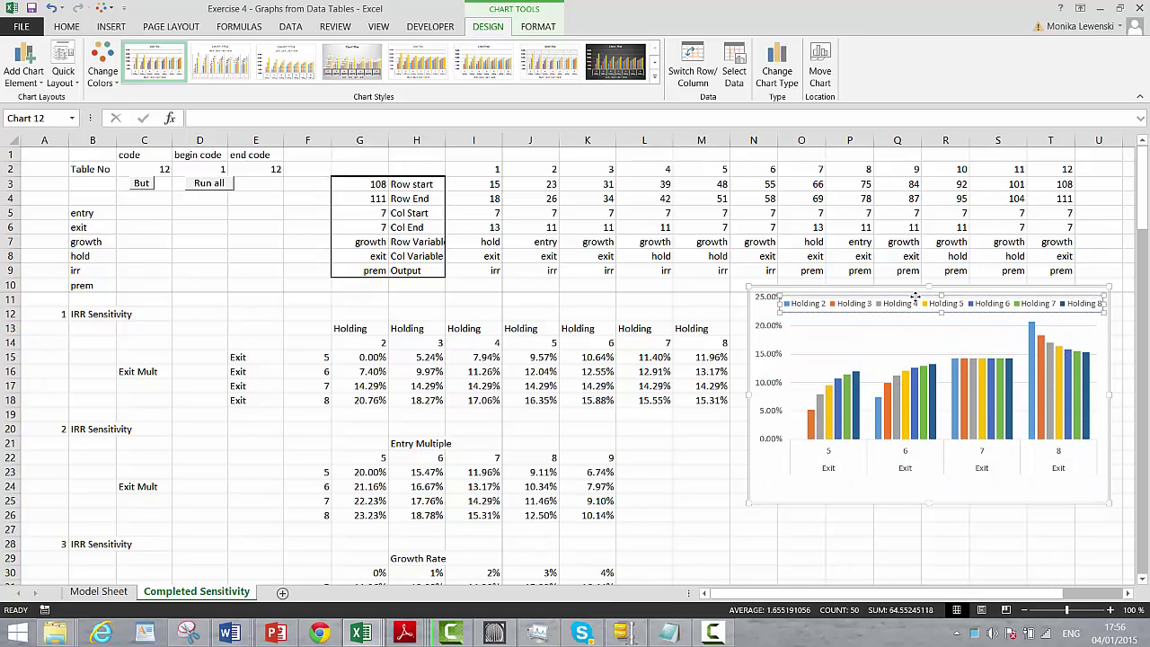
Stretch the plot area downward and shrink the chart from its bottom-left corner
left_click(826, 545)
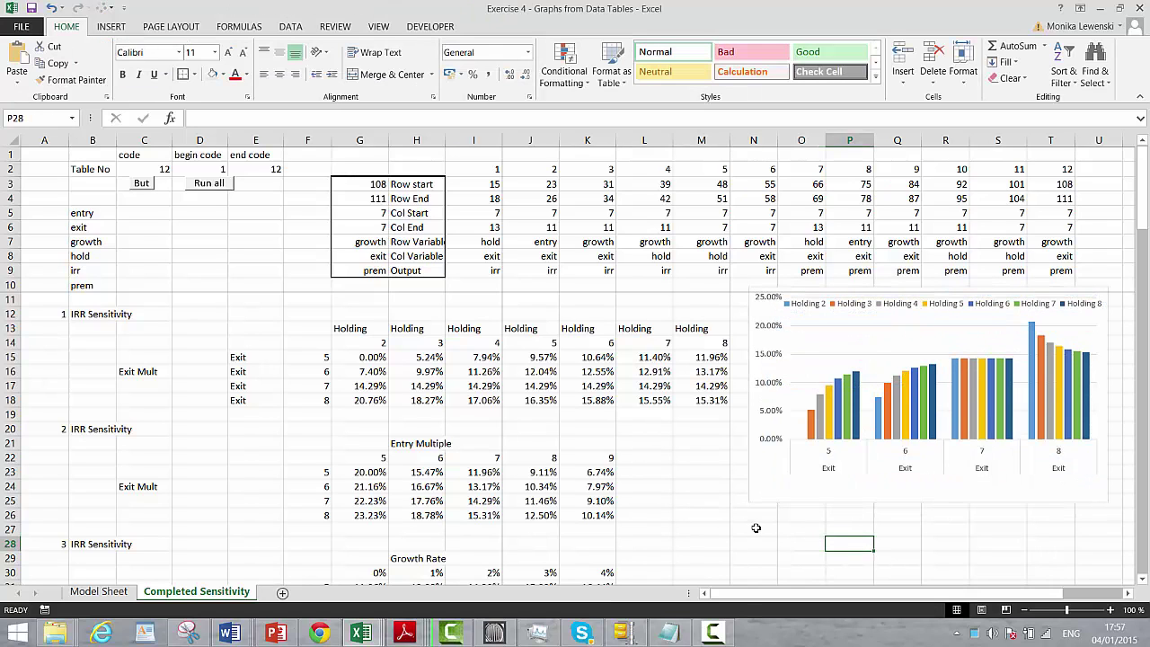
left_click(766, 469)
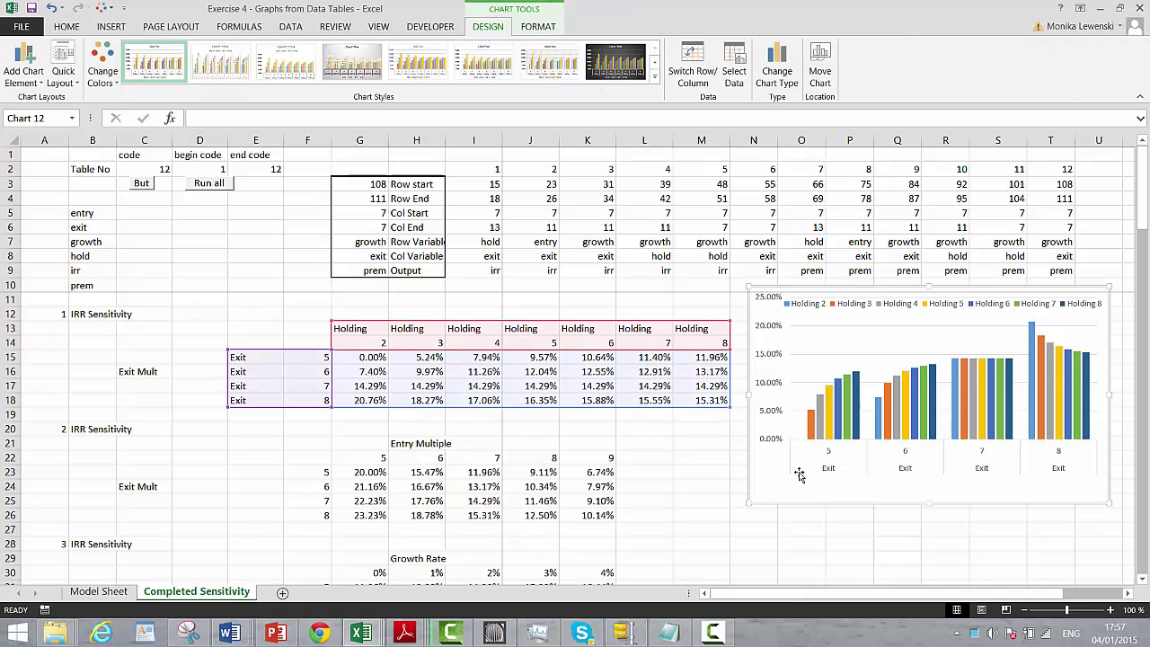
left_click(811, 424)
left_click(807, 371)
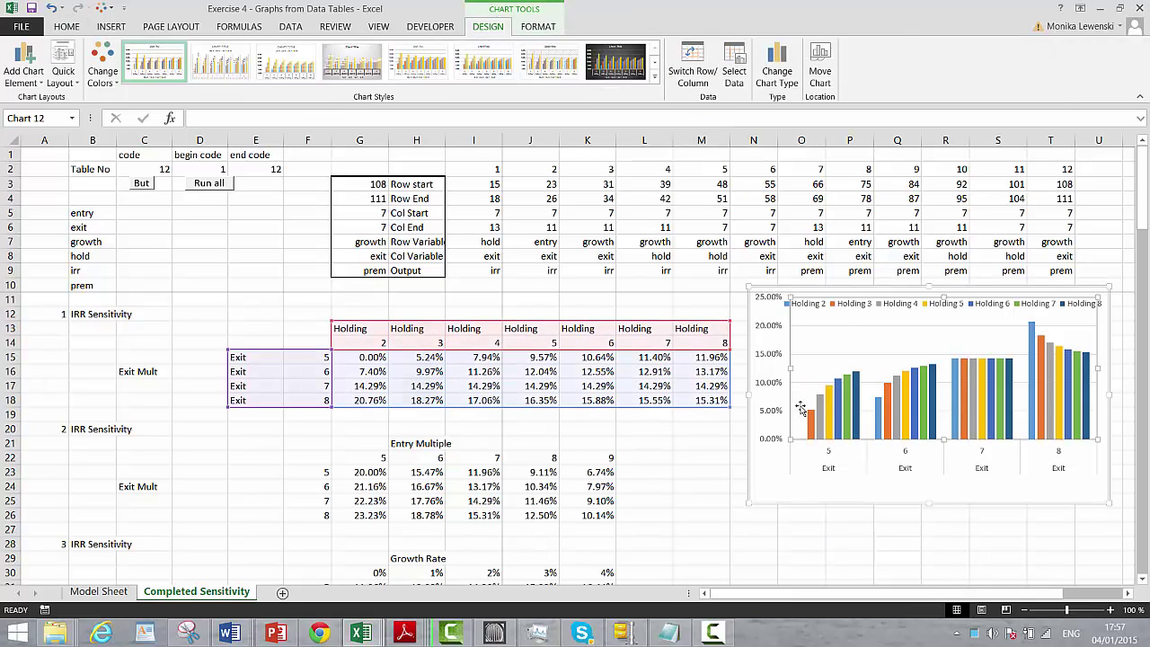
left_click_drag(791, 438, 790, 471)
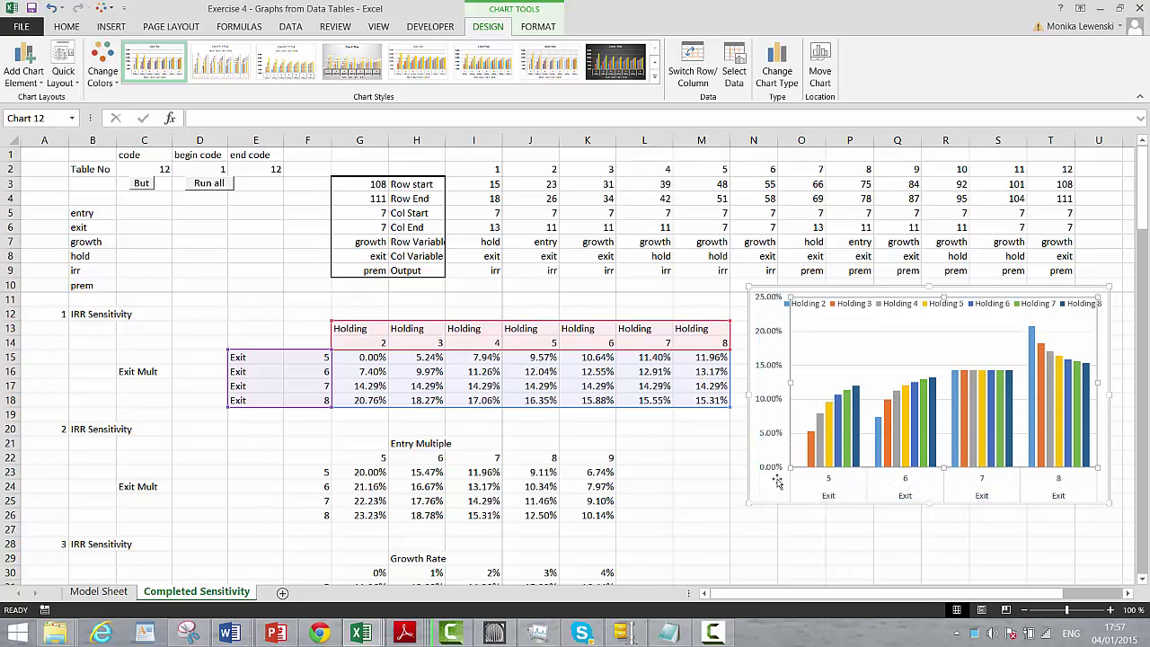
left_click_drag(748, 504, 766, 415)
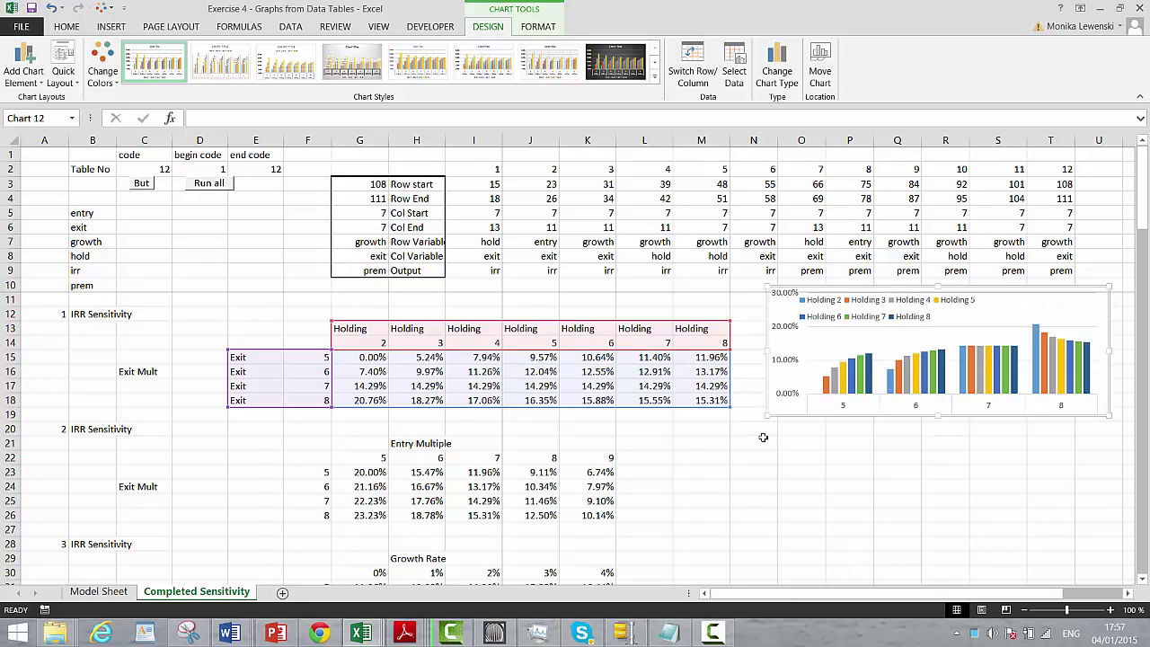
Fill the label Entry across the second table's header row
left_click(795, 470)
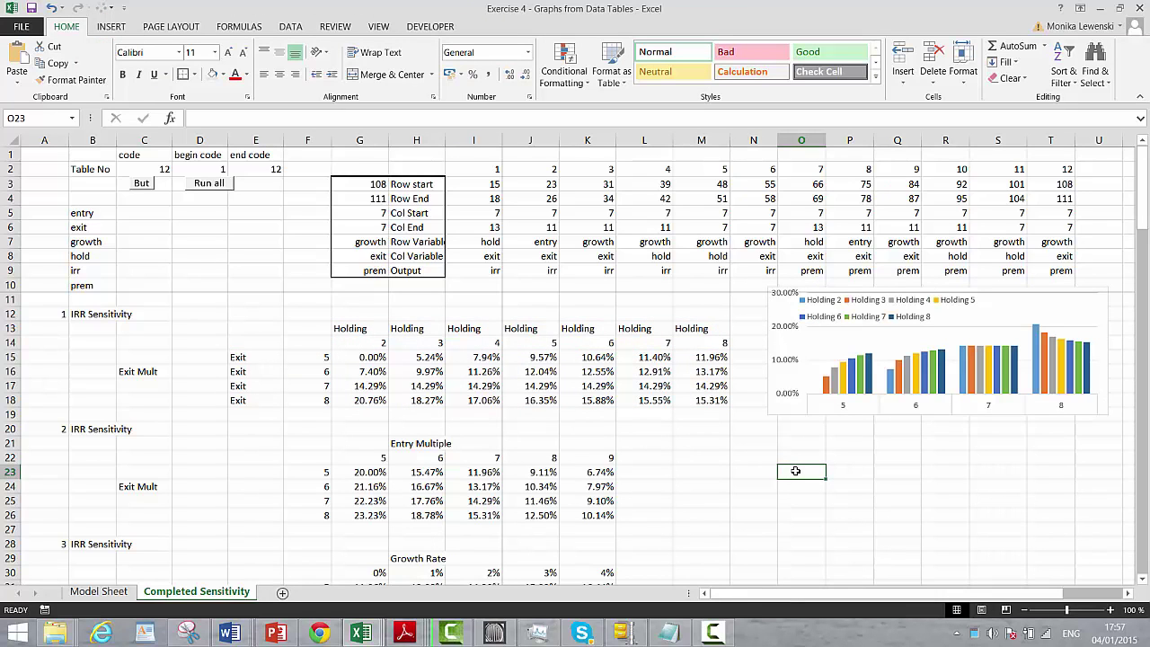
key("Up")
key("Up")
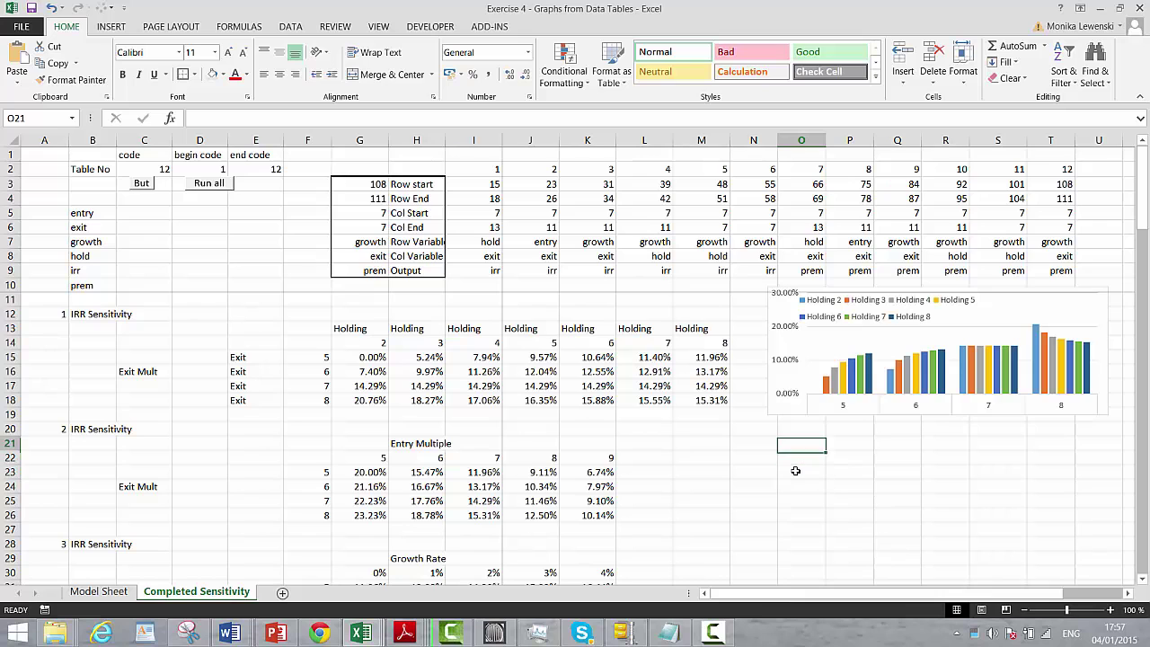
key("Left")
key("Left")
key("Left")
key("Left")
key("Left")
key("Left")
key("Left")
key("Left")
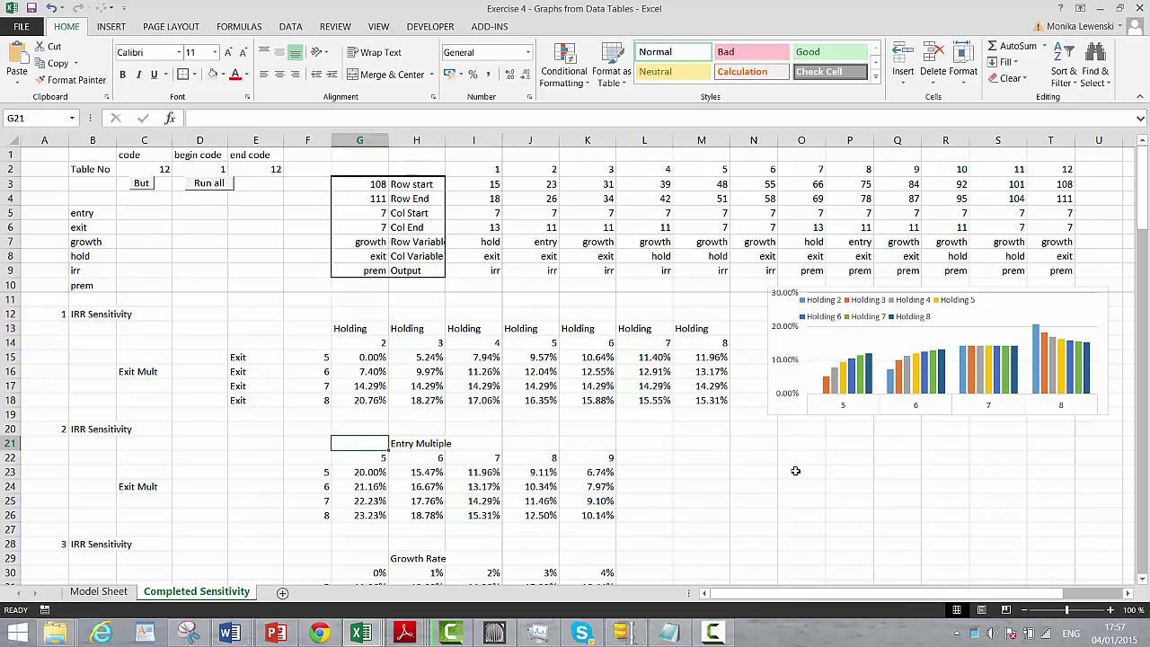
key("Down")
key("Down")
key("Down")
key("Down")
key("Down")
key("Down")
key("Down")
key("Down")
key("Down")
key("Down")
key("Down")
key("Down")
key("Down")
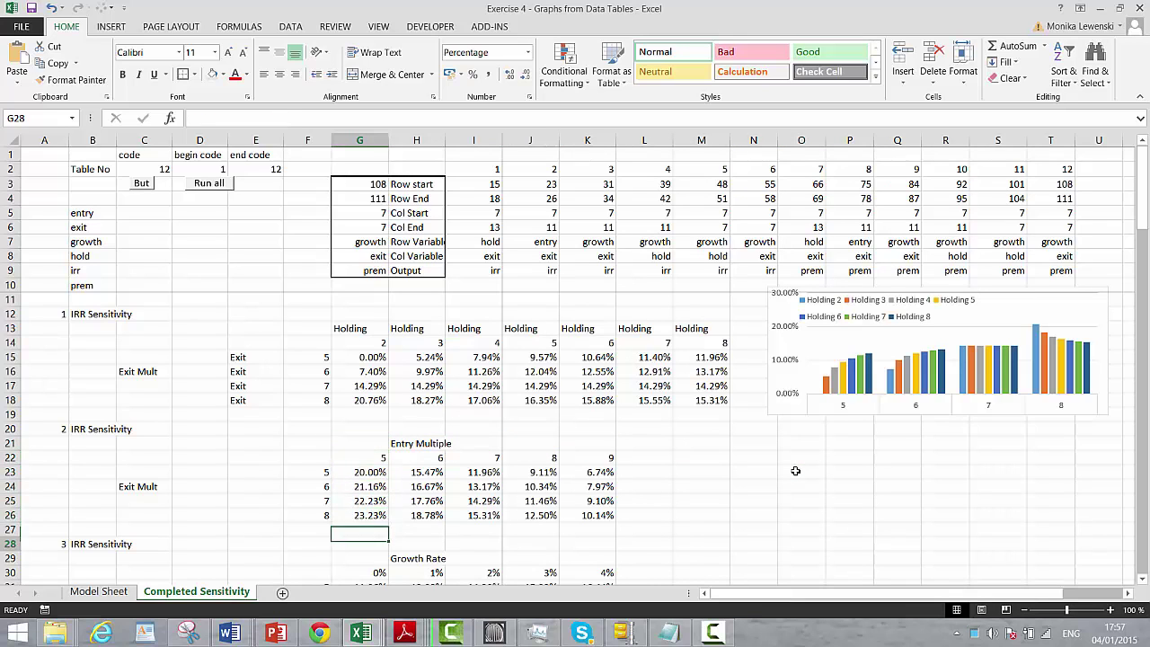
key("Up")
key("Up")
key("Up")
key("Up")
key("Up")
key("Up")
key("Up")
key("Up")
key("Up")
key("Up")
key("Up")
key("Up")
key("Up")
key("Up")
key("Up")
key("Up")
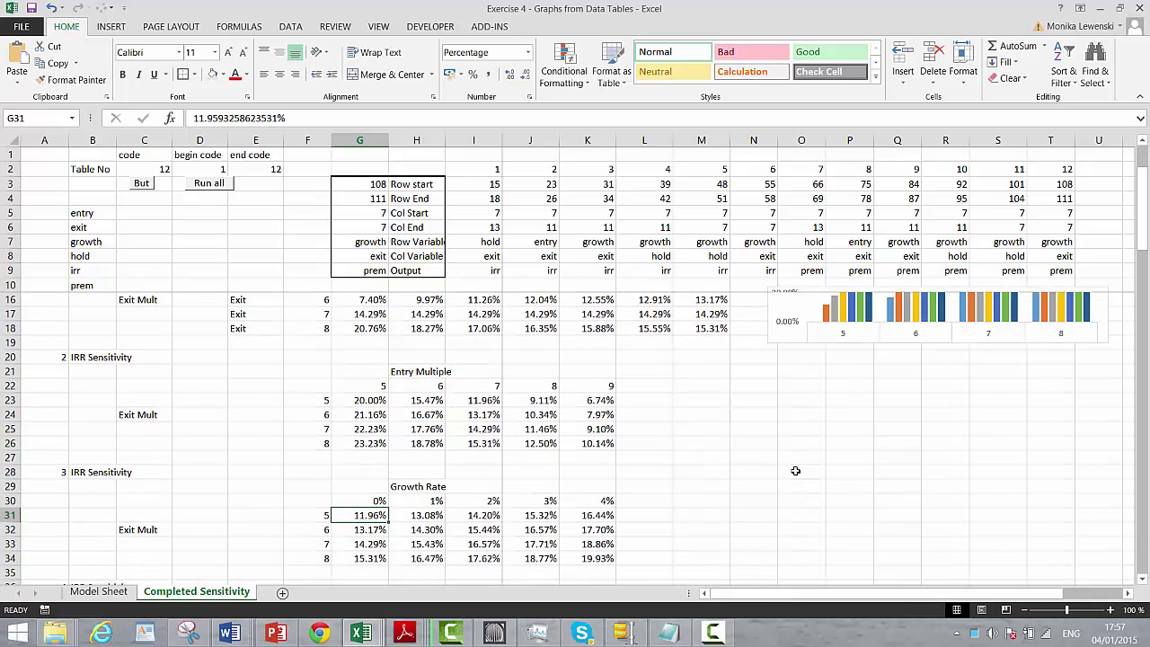
key("Down")
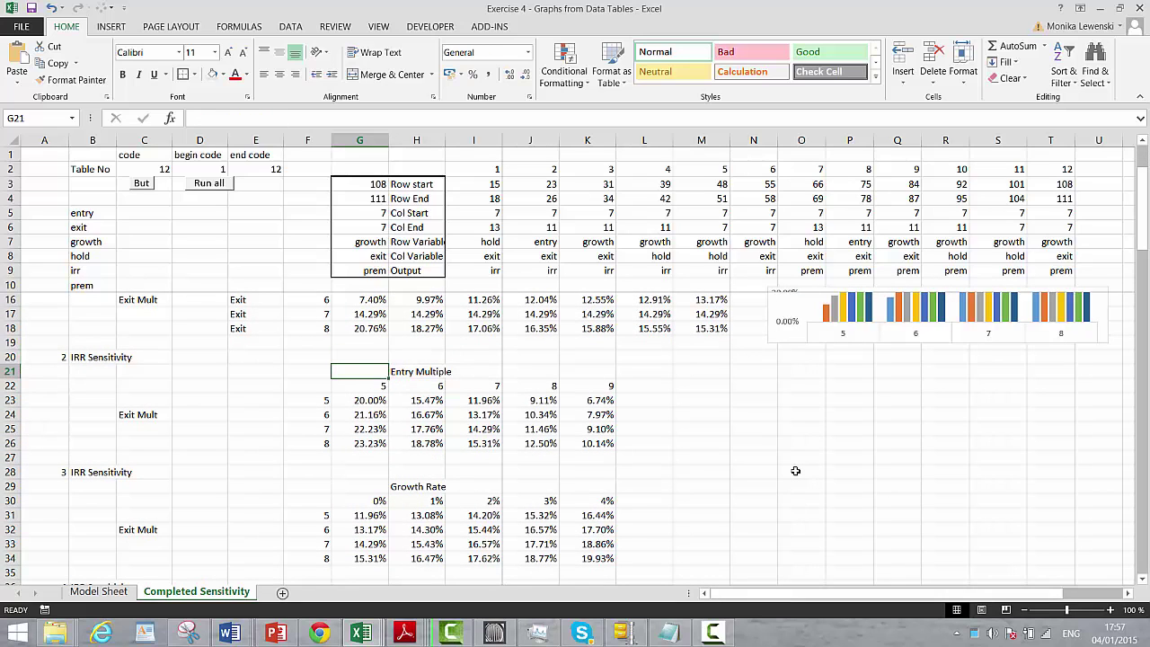
type("Ne")
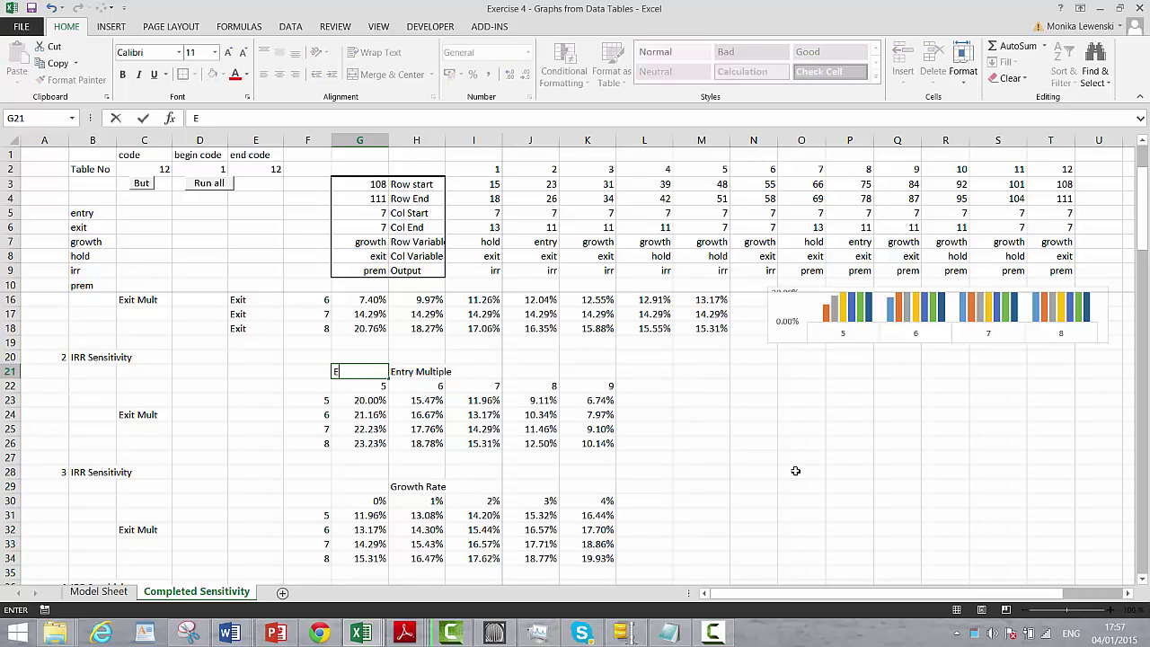
type("ntry")
key("Return")
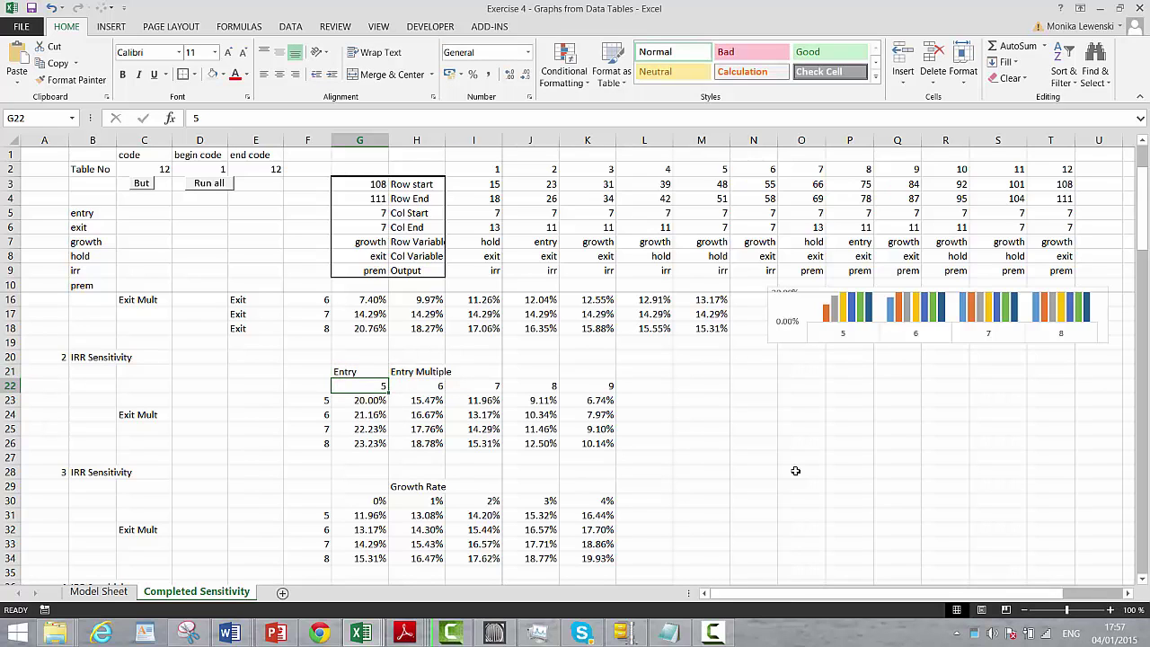
key("Up")
key("shift+Right")
key("shift+Right")
key("shift+Right")
key("shift+Right")
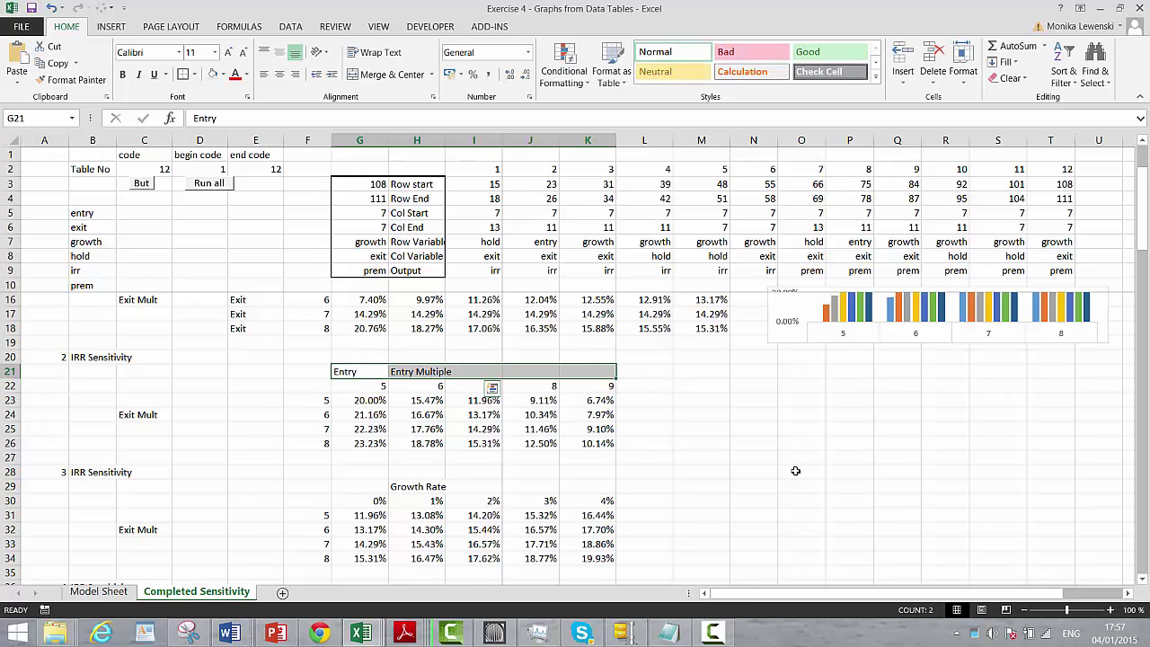
key("ctrl+r")
key("Left")
key("Left")
Enter Exit in E23 and fill it down through E26
key("Down")
key("Down")
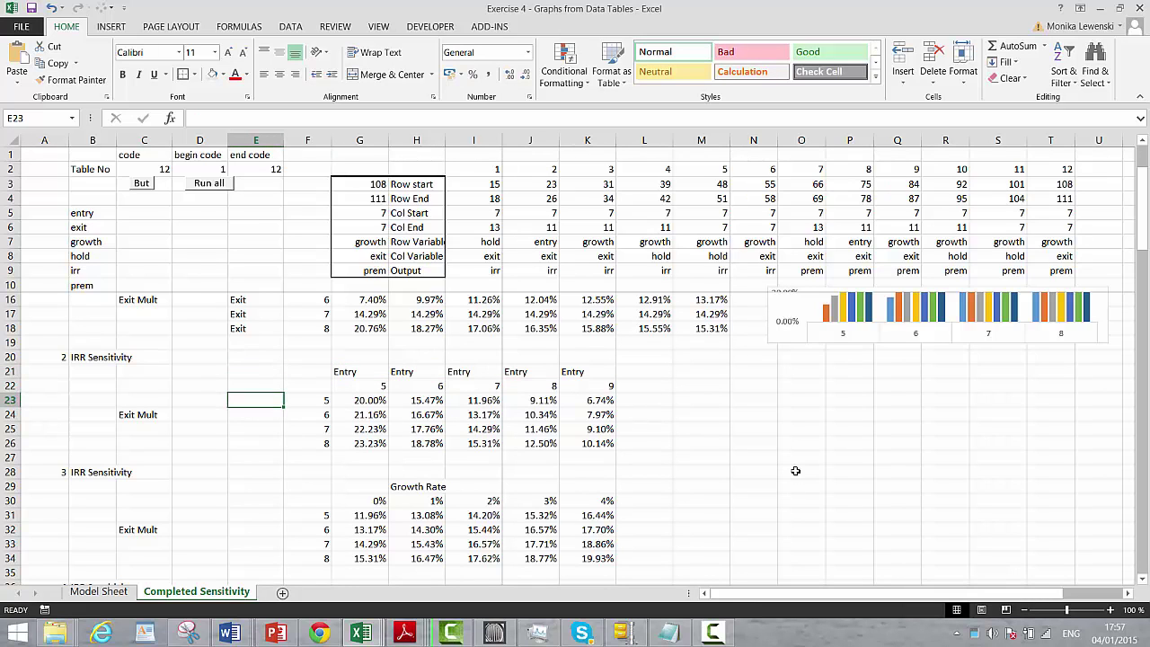
type("Ex")
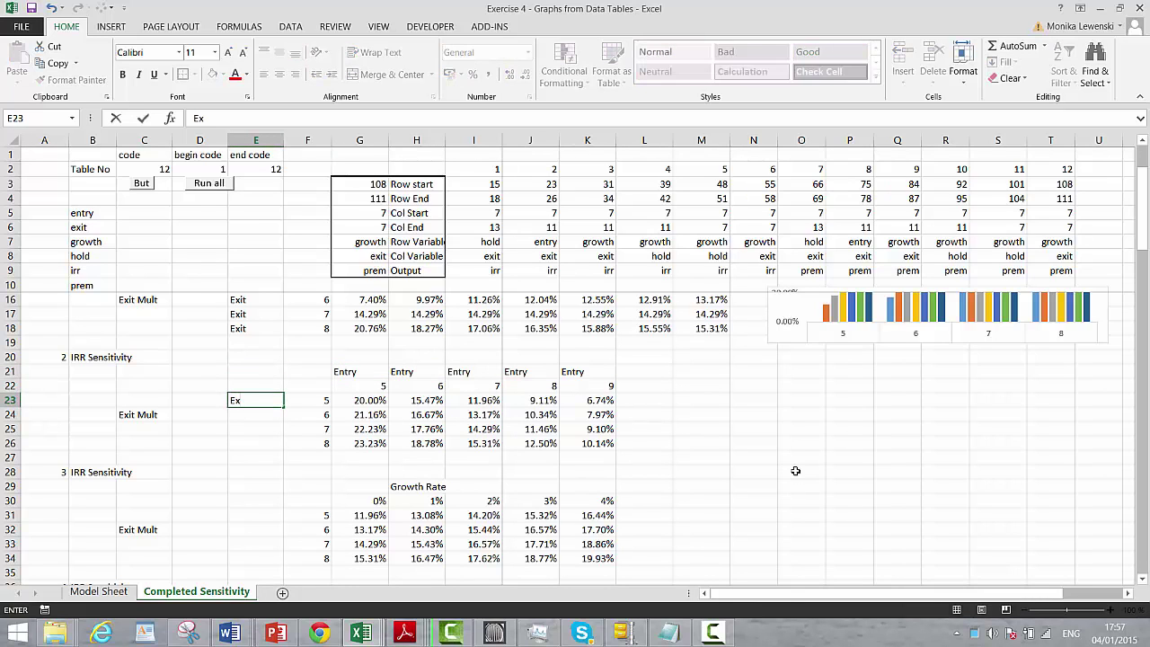
key("Return")
key("Up")
key("shift+Down")
key("shift+Down")
key("shift+Down")
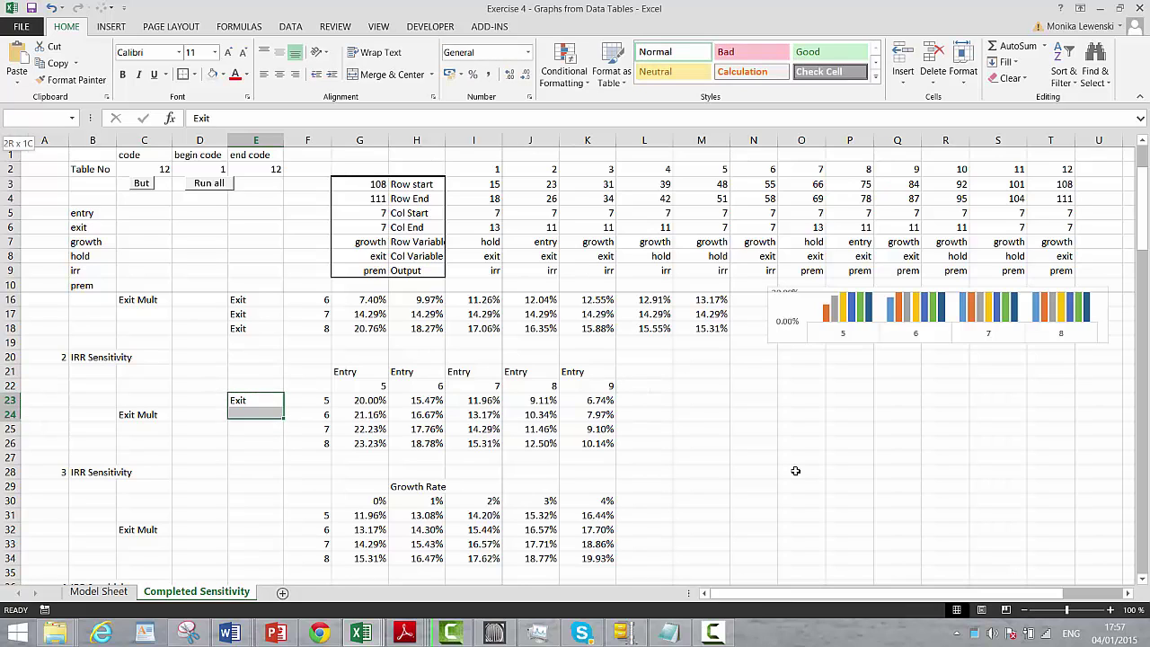
key("ctrl+d")
Select E21:K26, collapse the ribbon, and insert a column chart of the table
key("Up")
key("Up")
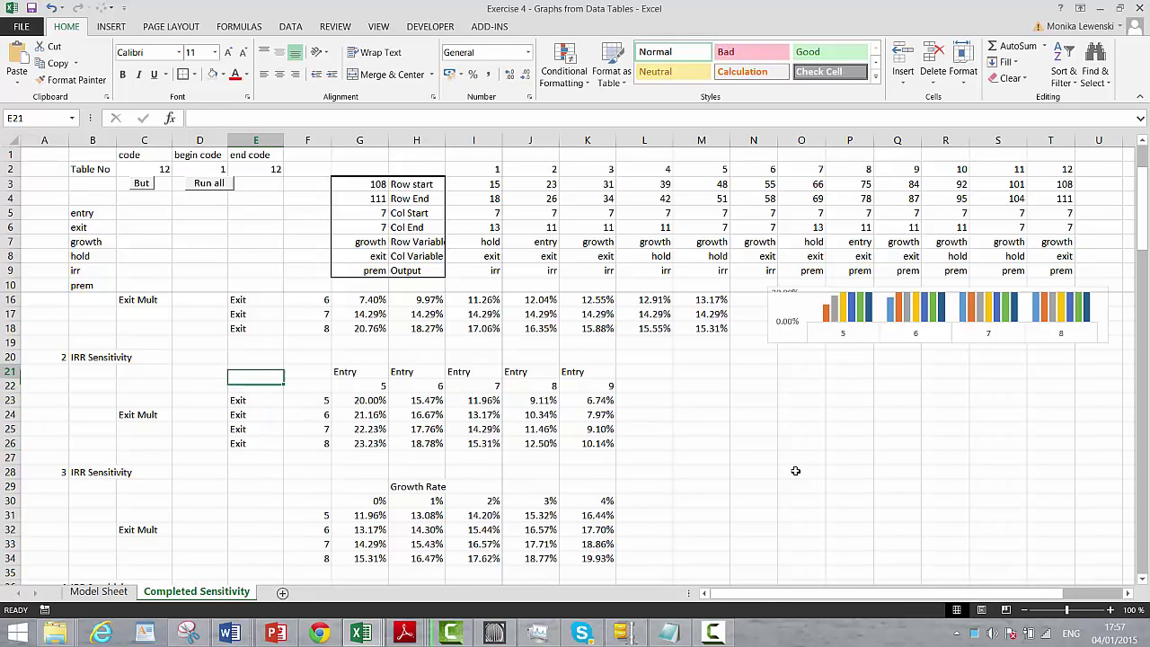
key("shift+Down")
key("shift+Down")
key("shift+Down")
key("shift+Down")
key("shift+Down")
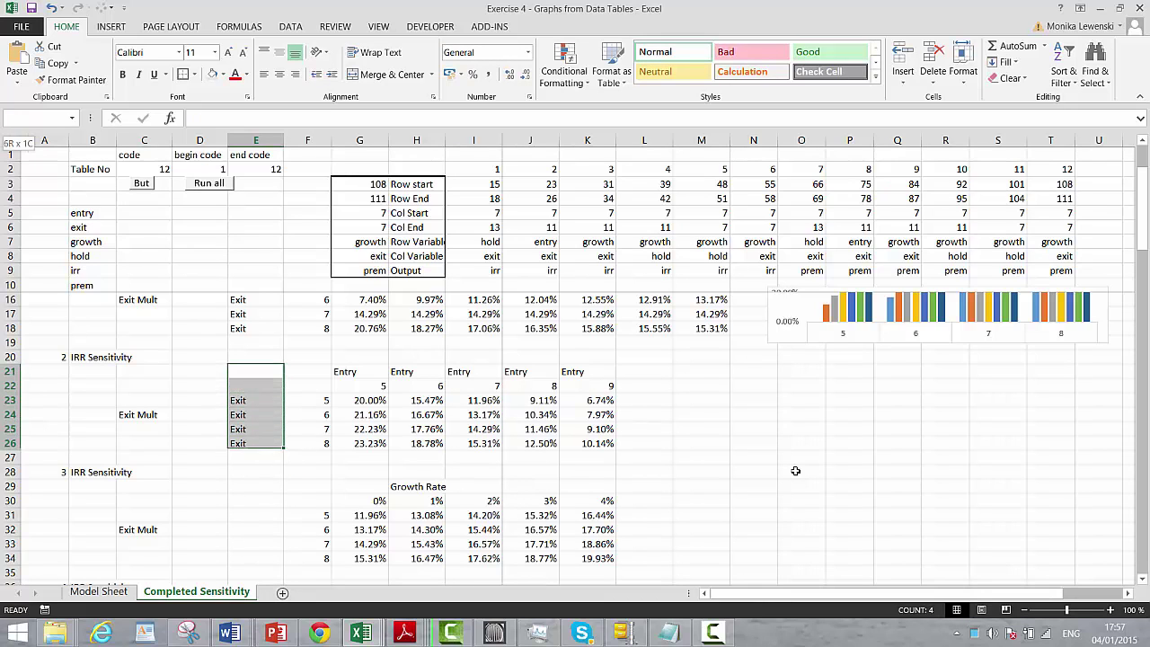
key("shift+Right")
key("shift+Right")
key("shift+Right")
key("shift+Right")
key("shift+Right")
key("shift+Right")
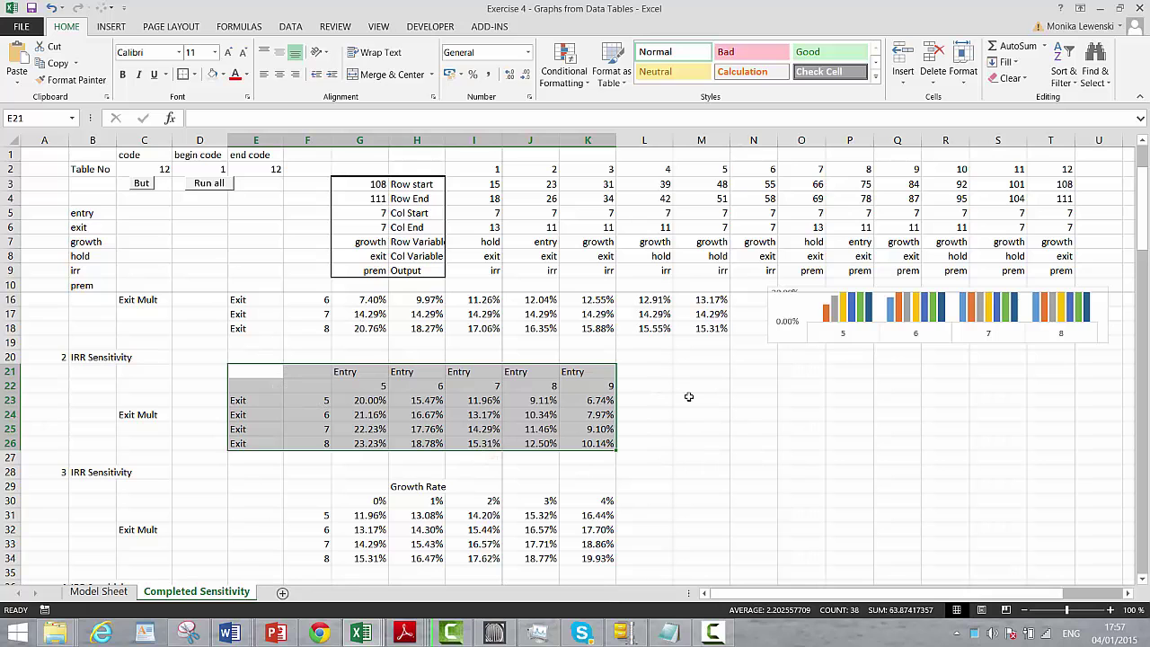
key("ctrl+F1")
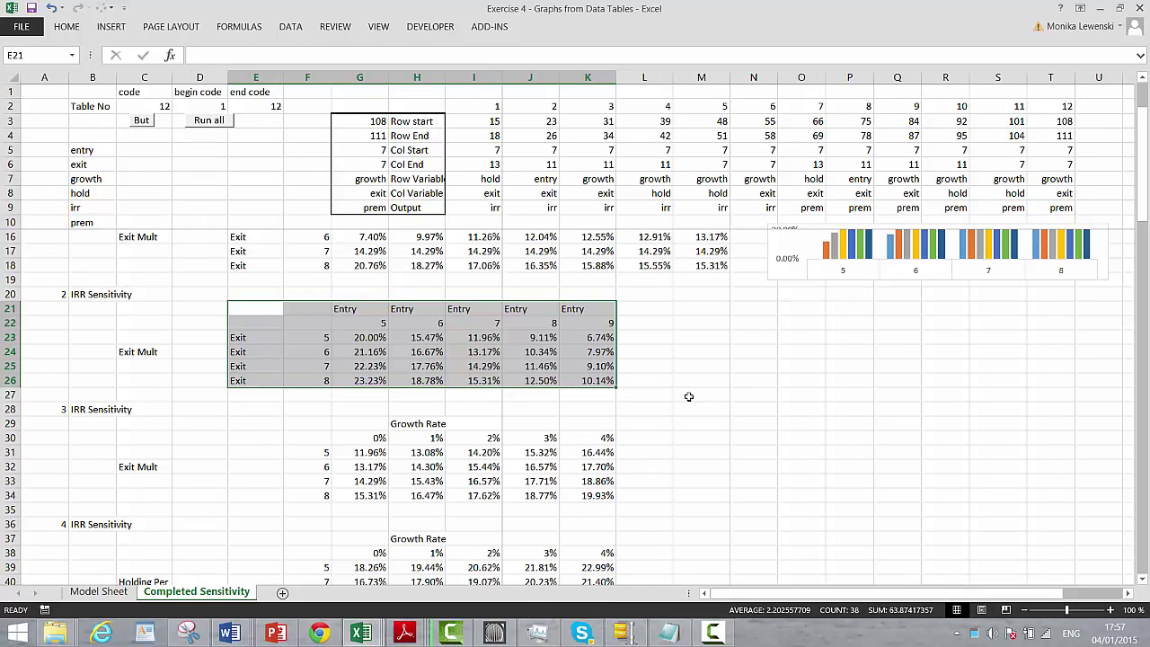
key("alt+F1")
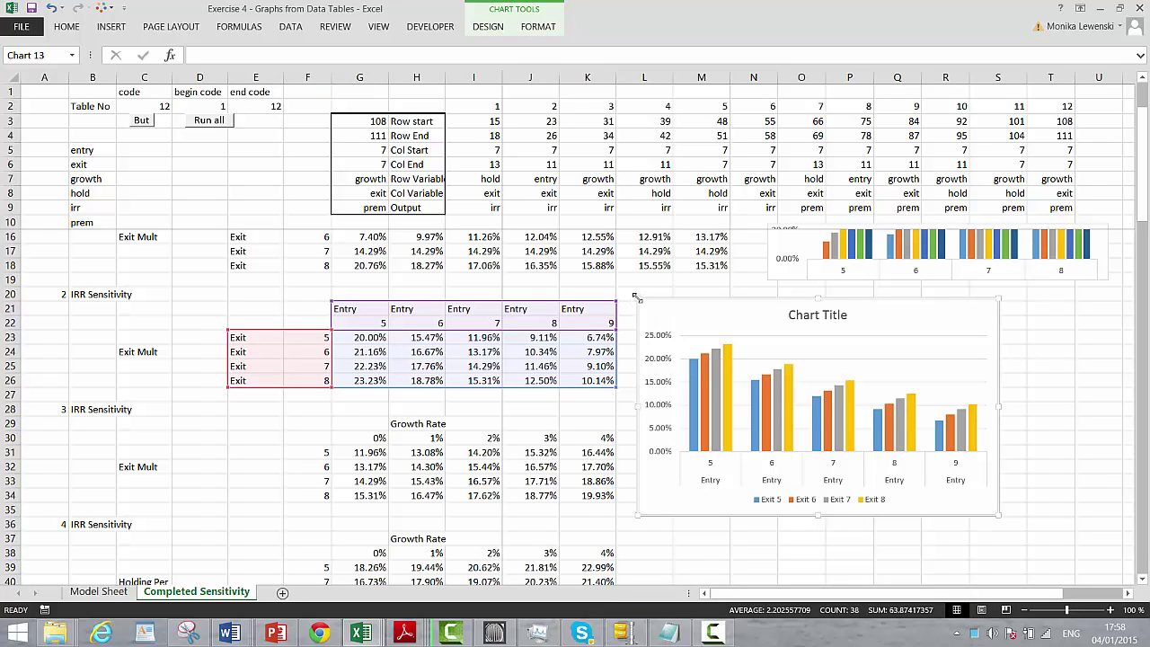
Shrink the new chart from its top-left corner and delete its title
left_click_drag(635, 297, 771, 354)
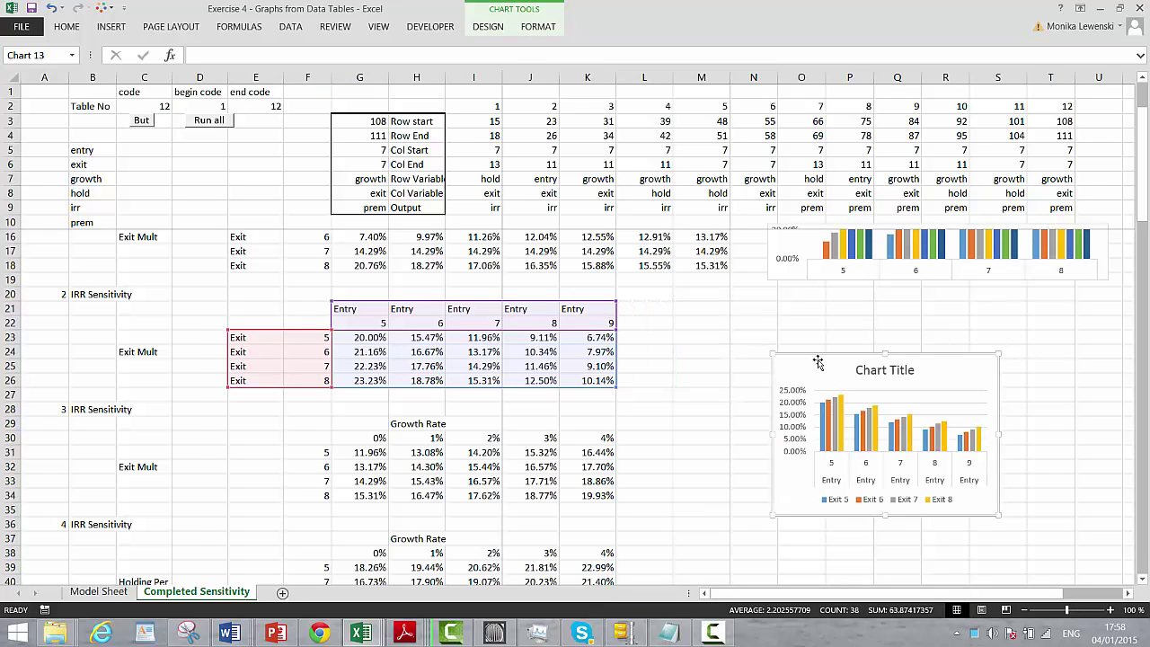
left_click(857, 370)
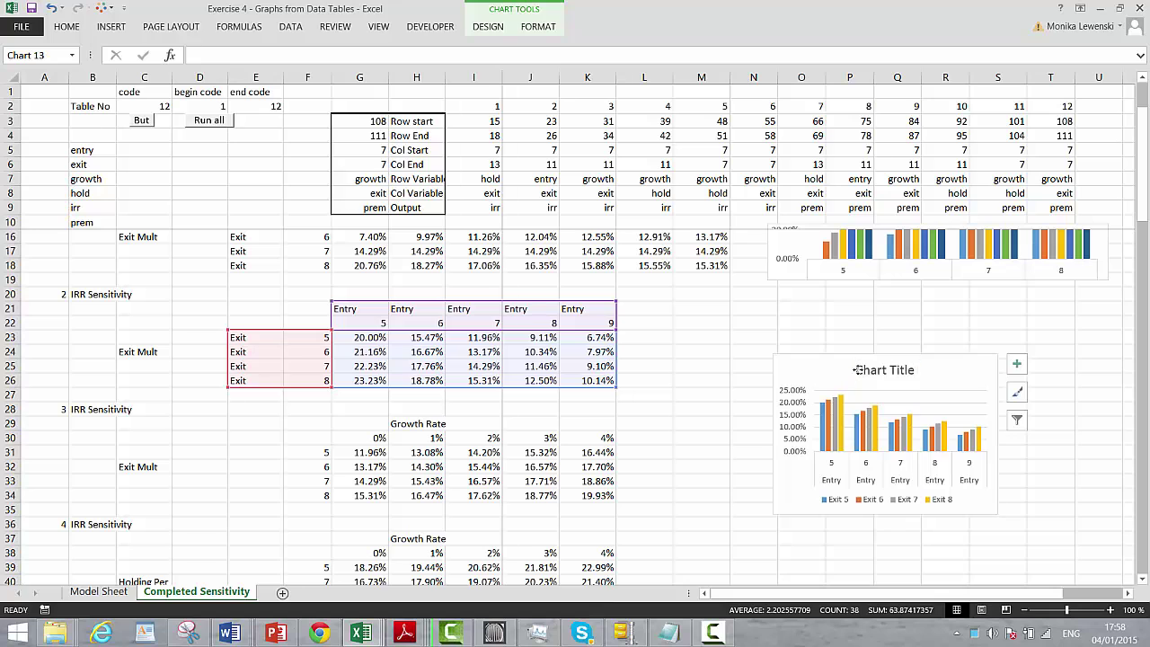
key("Delete")
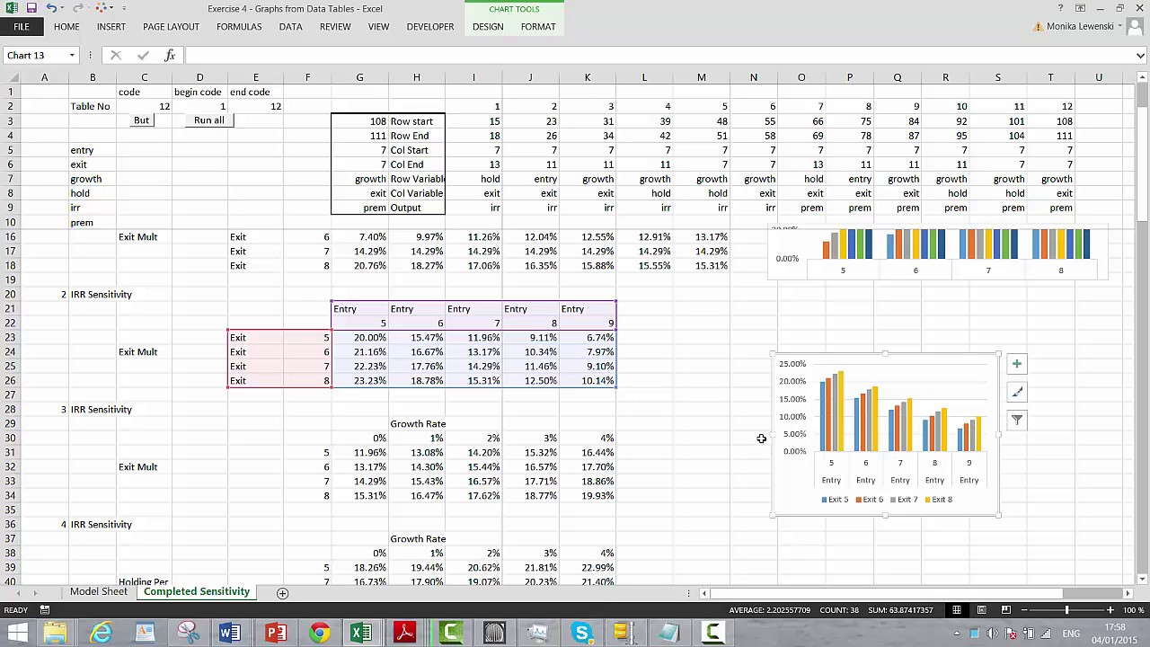
Move the Exit legend to the top of the chart and make the chart shorter
mouse_move(969, 448)
left_click(837, 501)
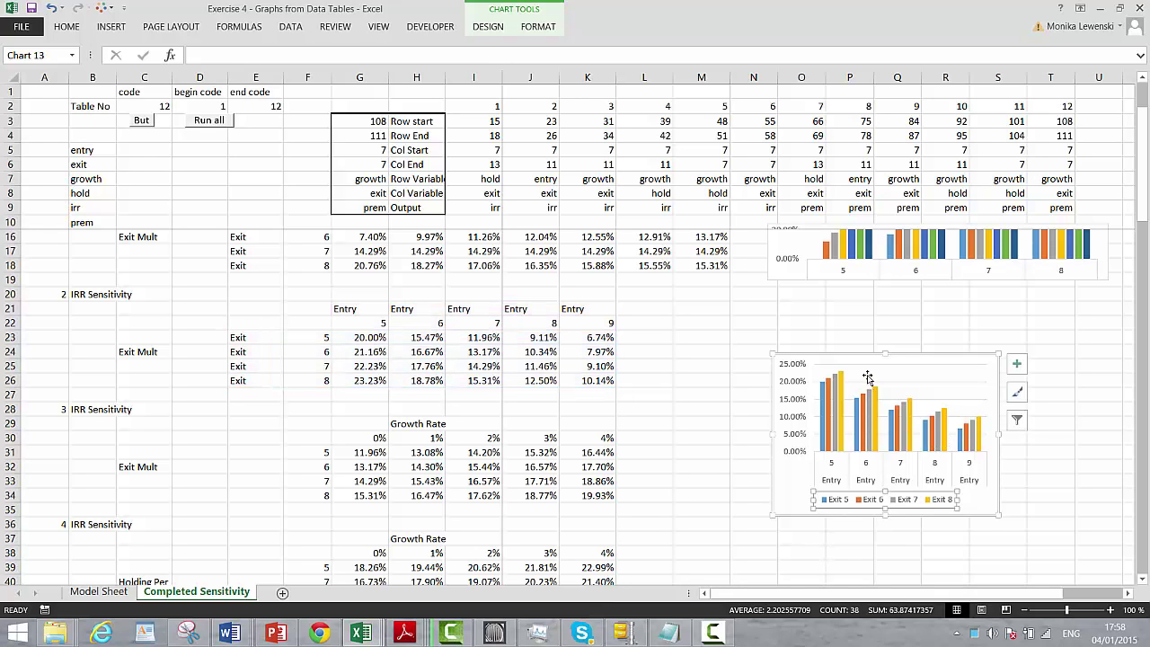
left_click(861, 499)
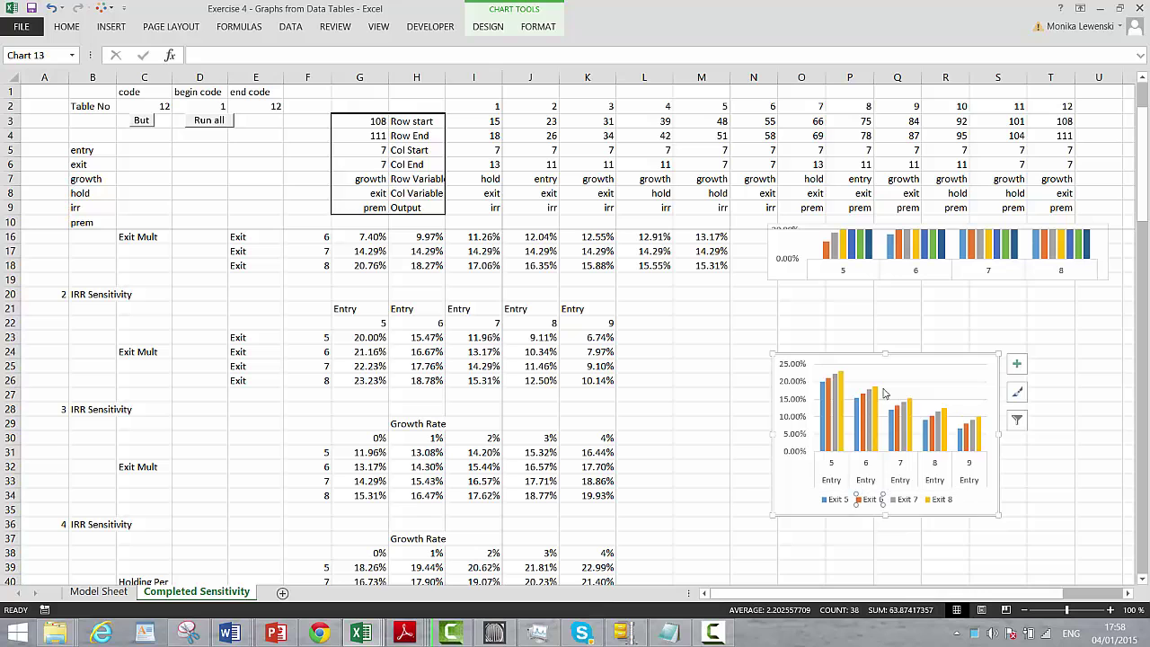
left_click(814, 501)
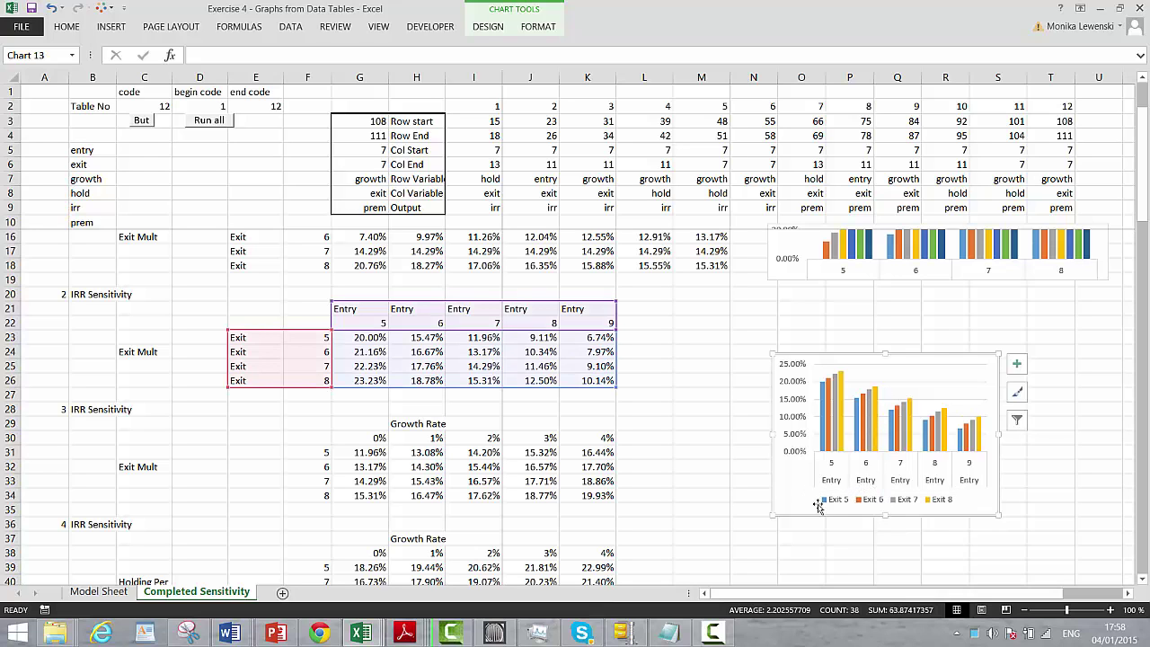
left_click(828, 504)
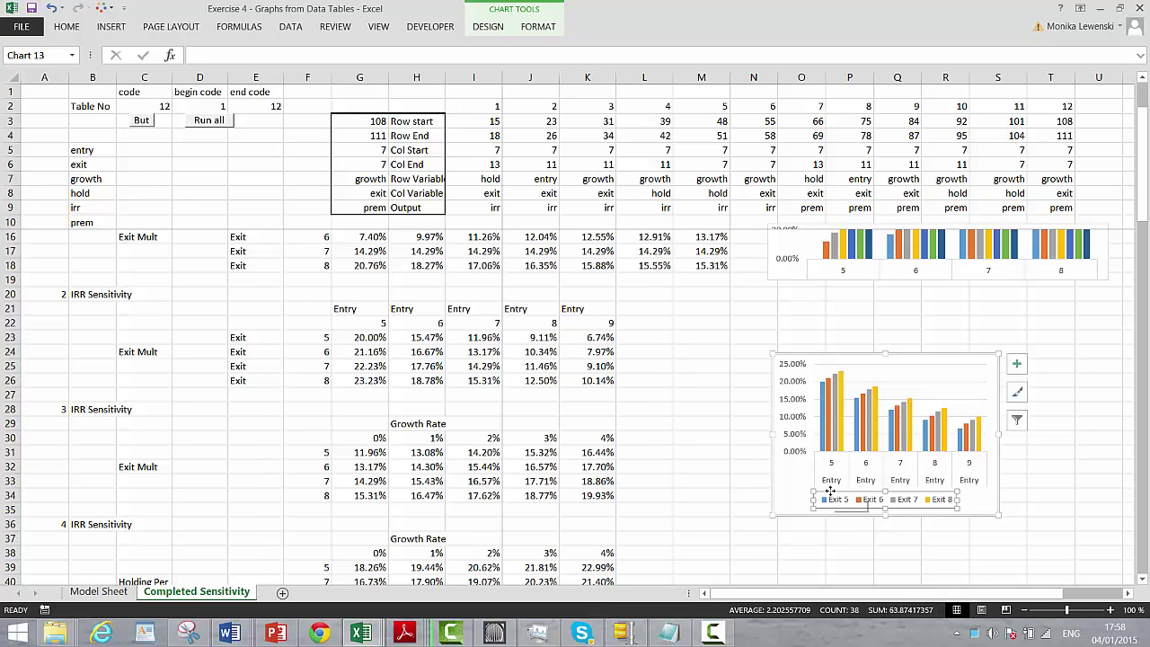
left_click_drag(830, 491, 867, 360)
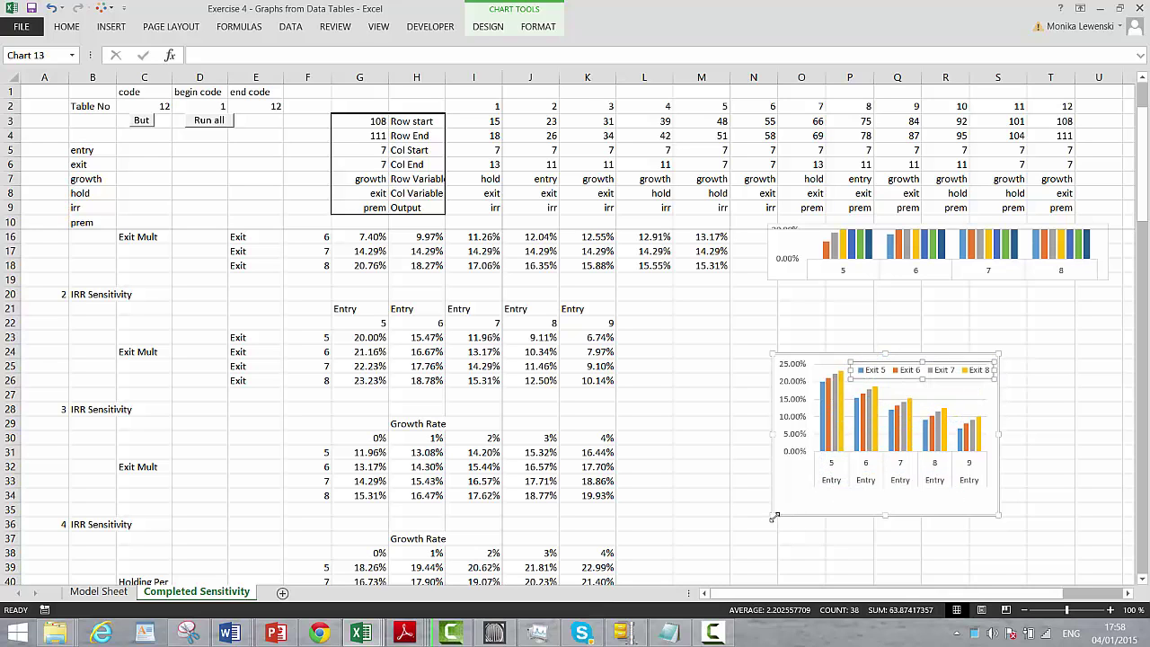
left_click_drag(773, 515, 773, 473)
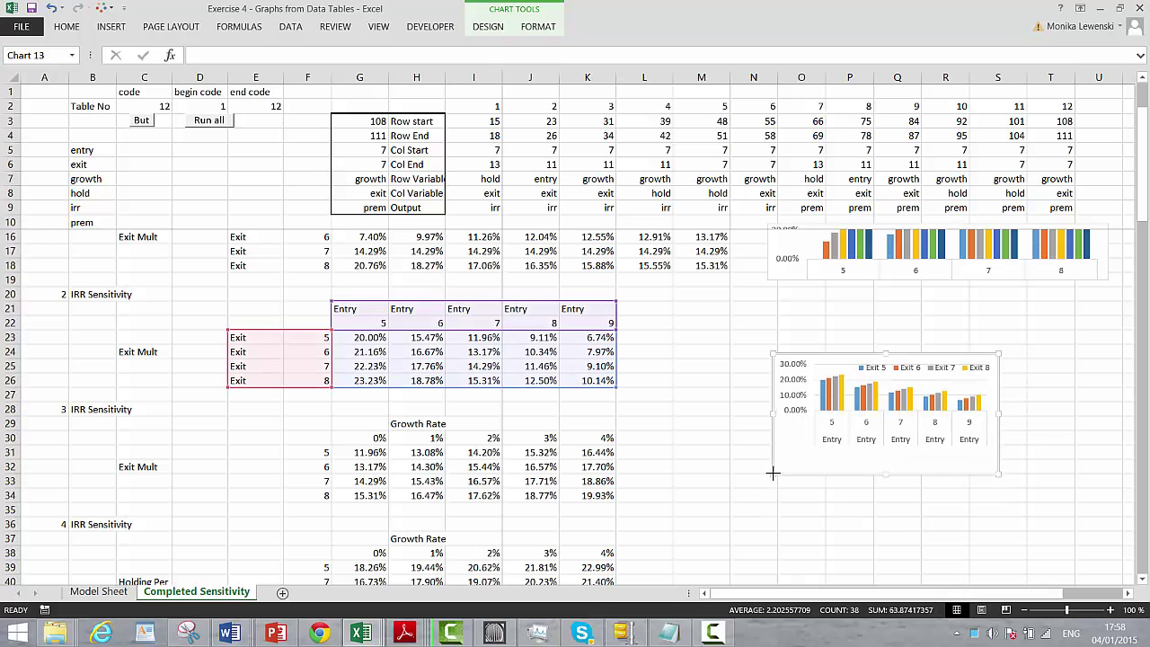
left_click(908, 436)
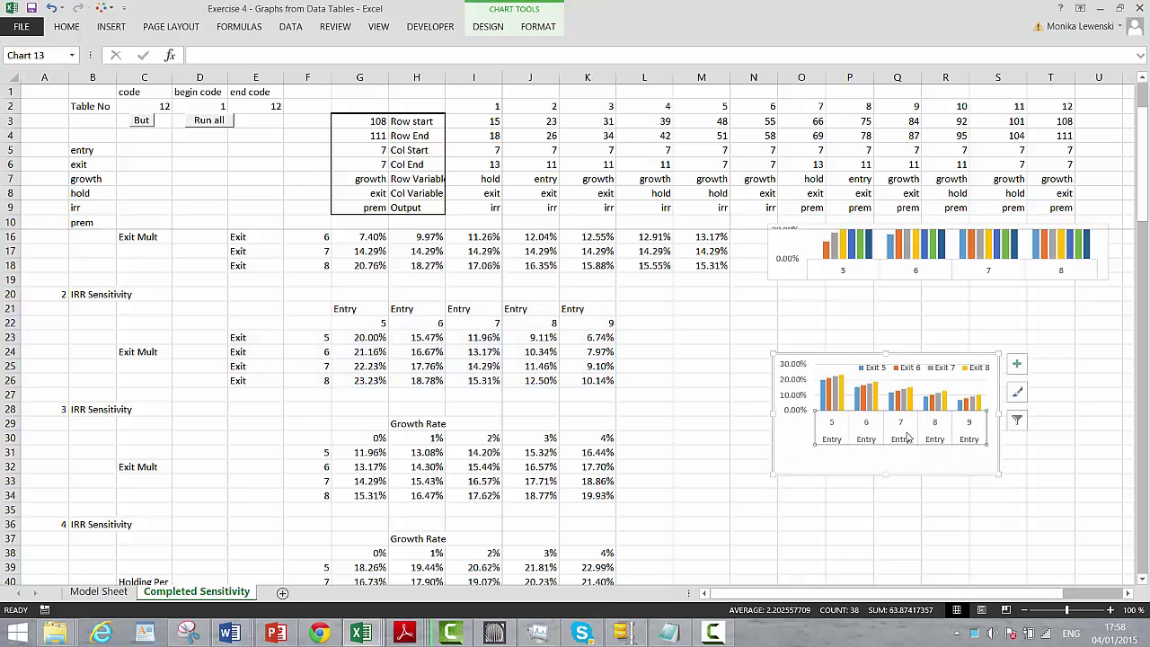
Set the chart's font size to 8 pt
left_click(67, 27)
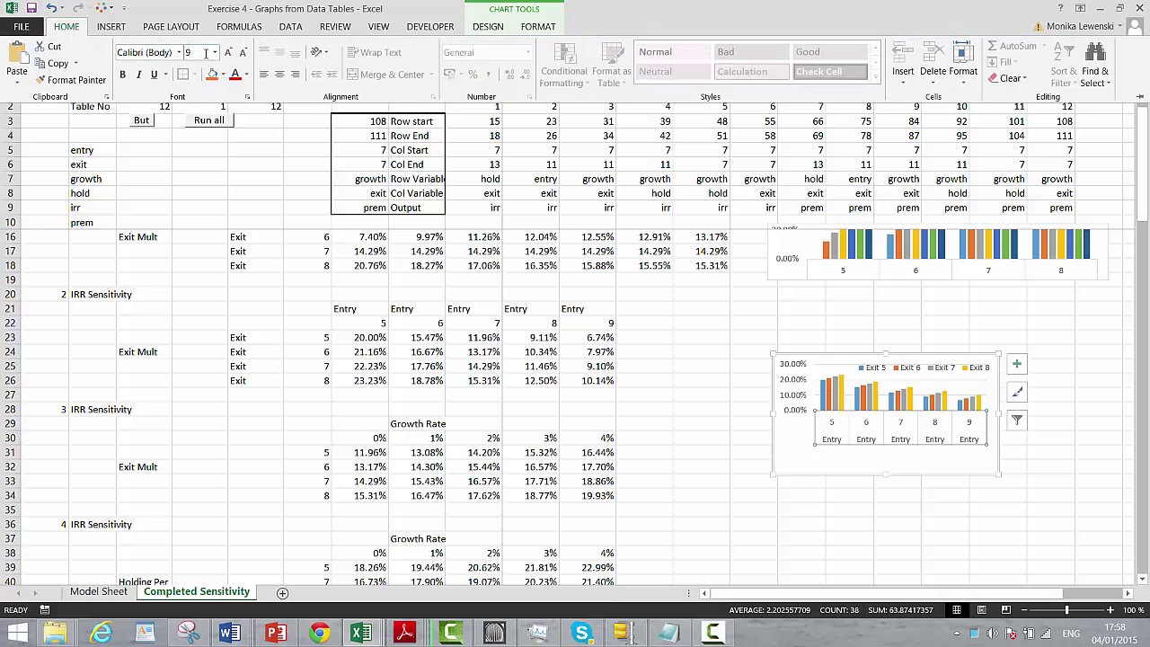
left_click(215, 52)
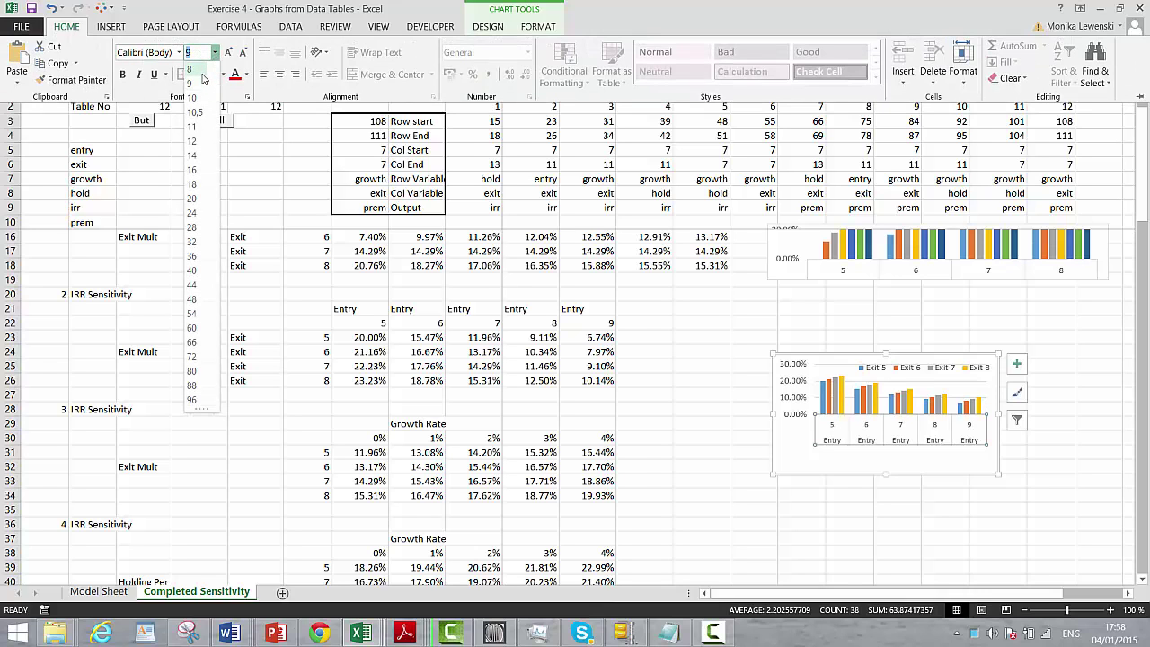
left_click(202, 72)
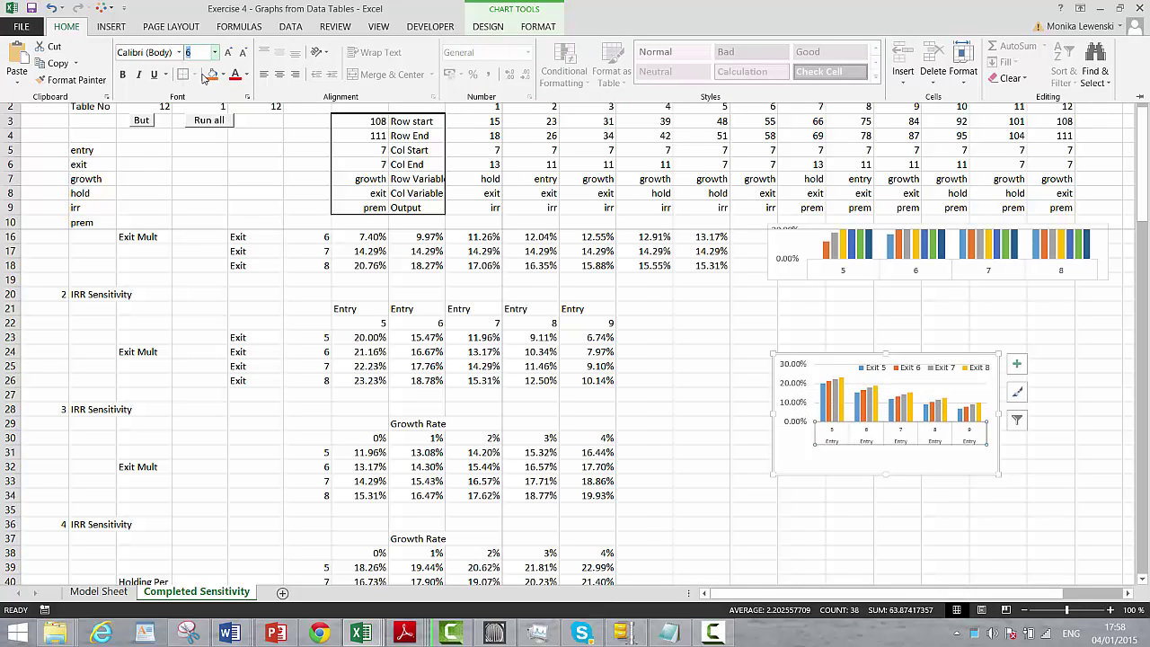
left_click(826, 393)
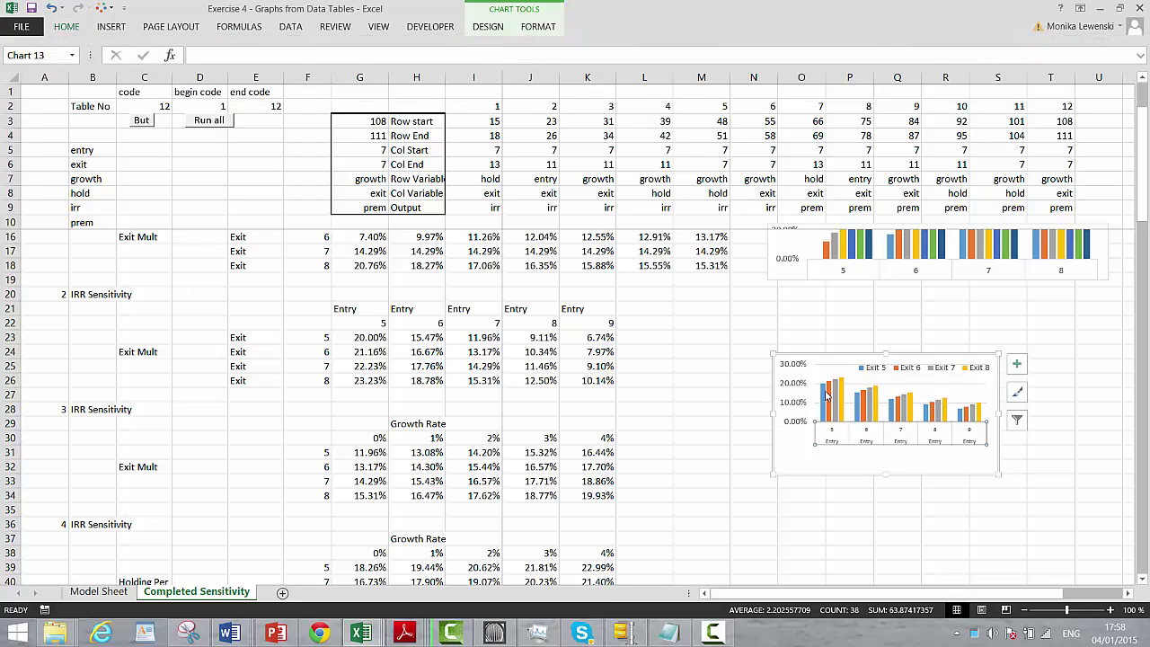
Heighten the plot area, move the chart beneath the first chart, and enlarge it
left_click(826, 375)
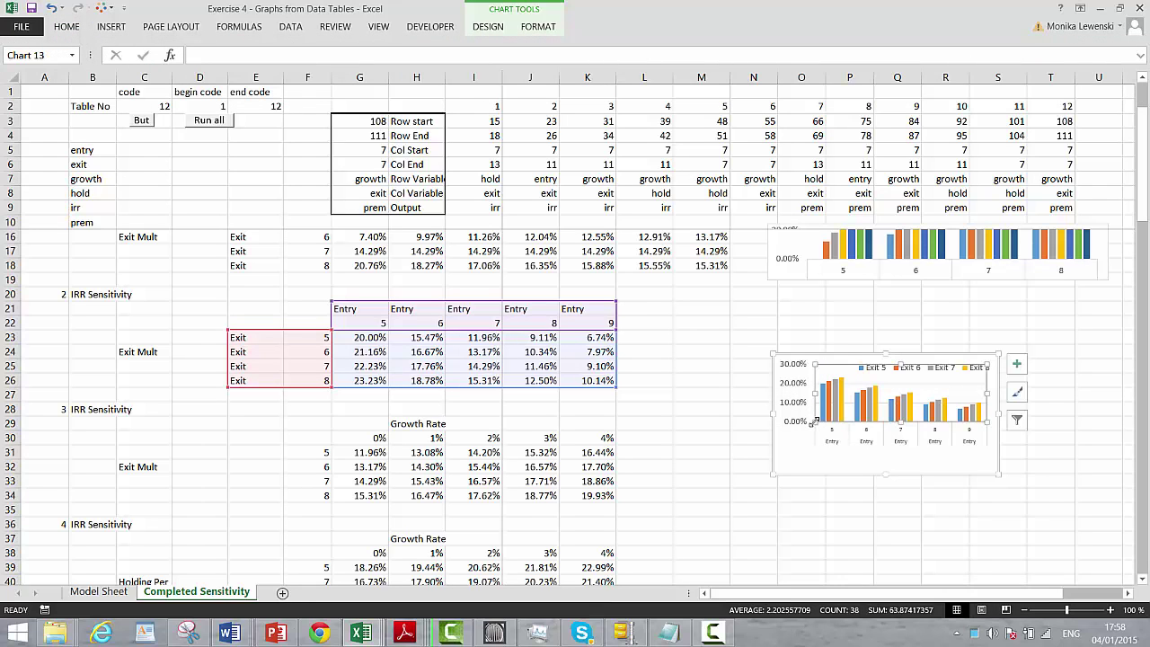
left_click_drag(813, 422, 814, 452)
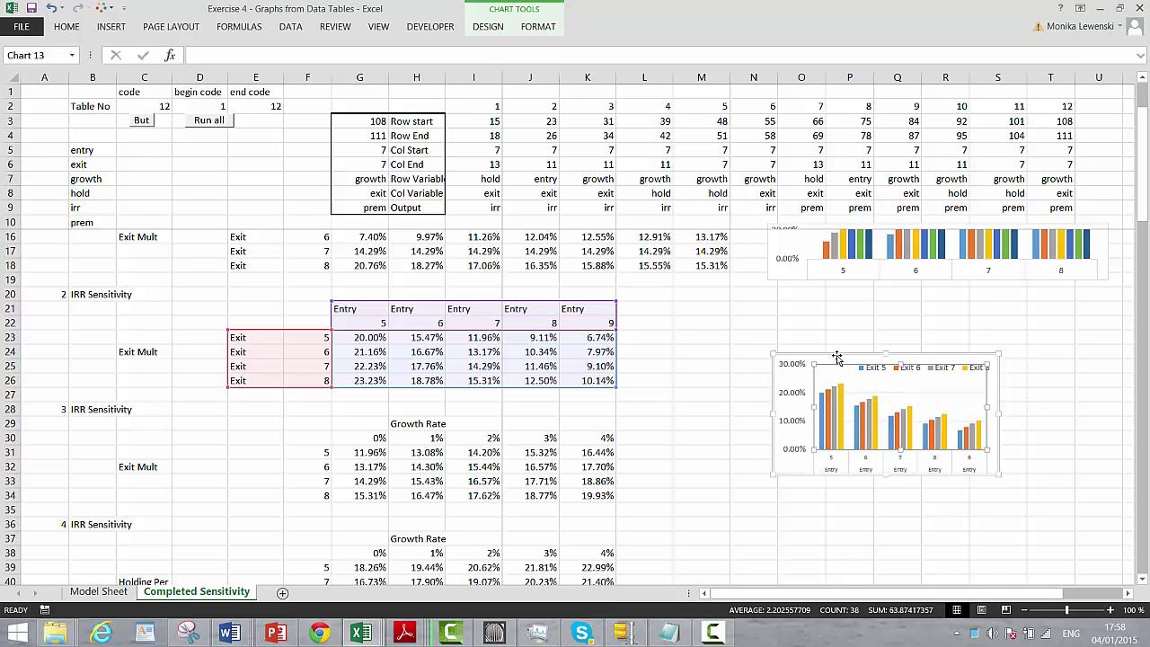
left_click_drag(833, 356, 829, 284)
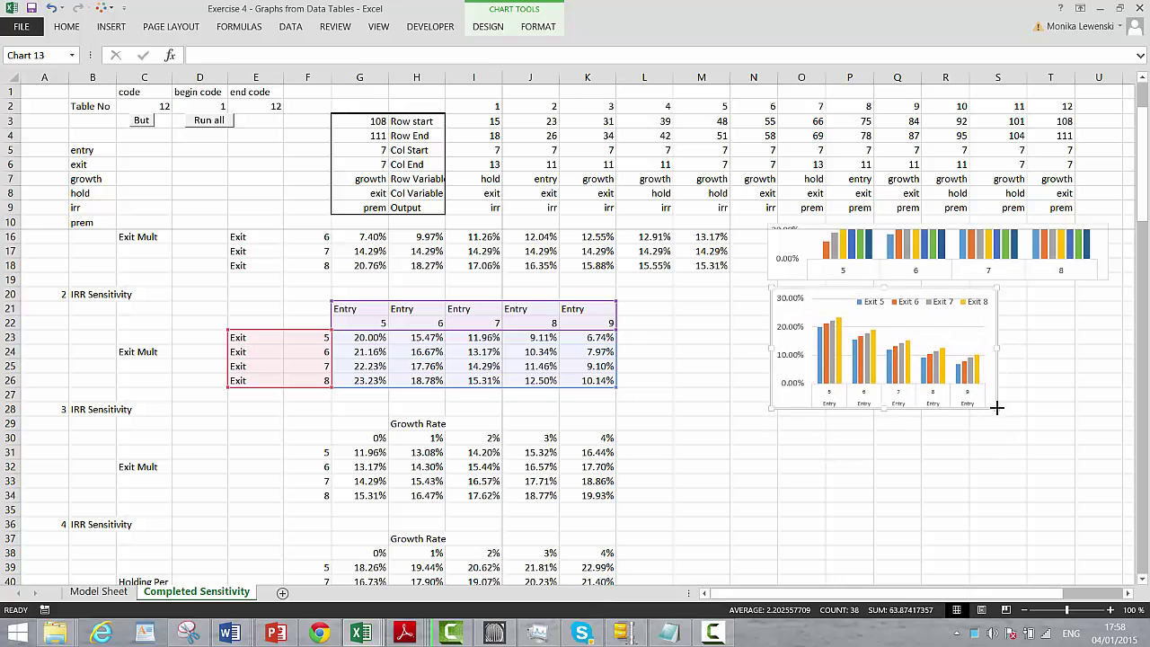
left_click_drag(997, 408, 1109, 429)
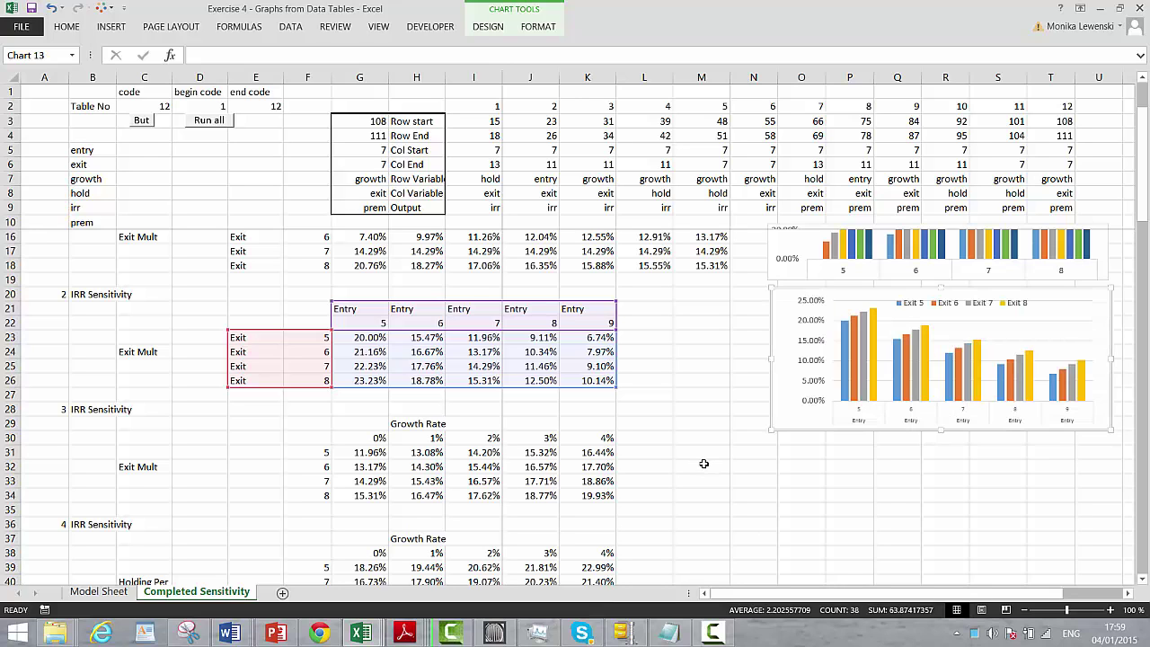
Clear the IRR heading in G47 of the holding-period table
left_click(692, 365)
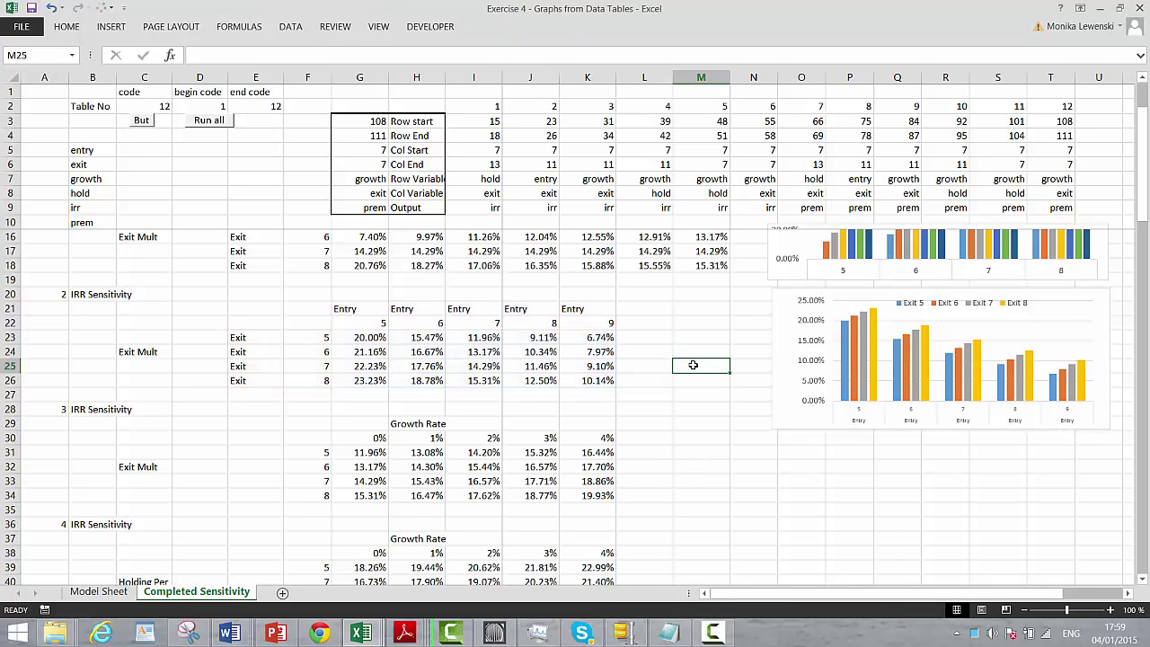
key("Down")
key("Down")
key("Down")
key("Down")
key("Down")
key("Down")
key("Down")
key("Down")
key("Down")
key("Down")
key("Down")
key("Down")
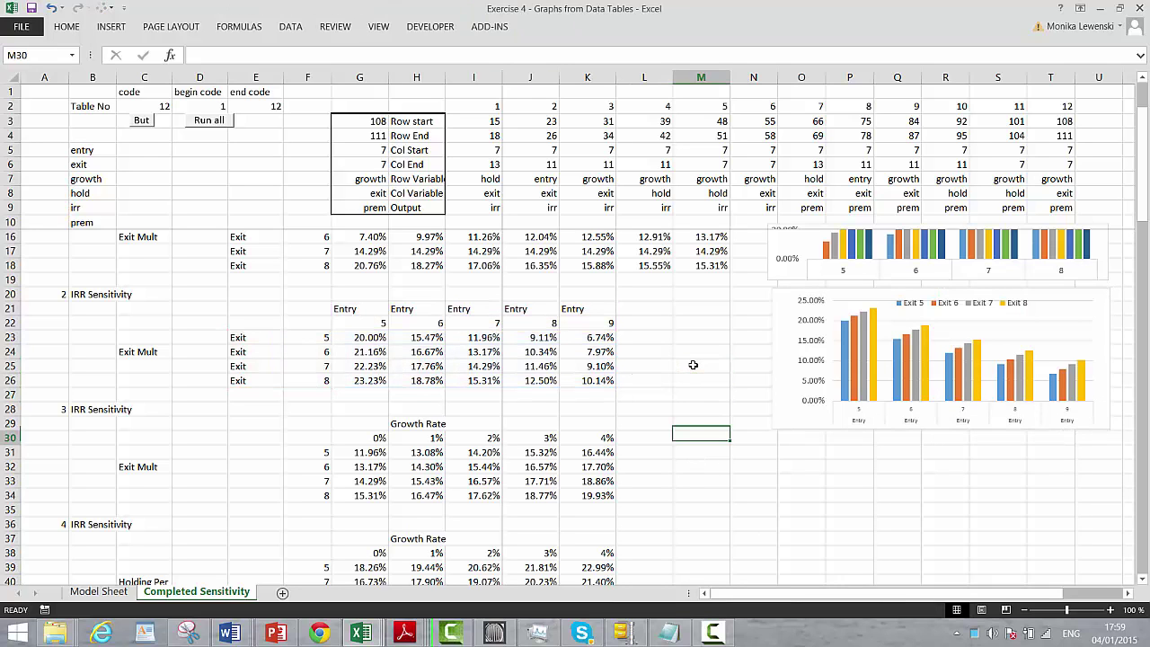
key("Down")
key("Down")
key("Down")
key("Down")
key("Down")
key("Down")
key("Down")
key("Down")
key("Down")
key("Down")
key("Down")
key("Down")
key("Down")
key("Down")
key("Down")
key("Down")
key("Down")
key("Down")
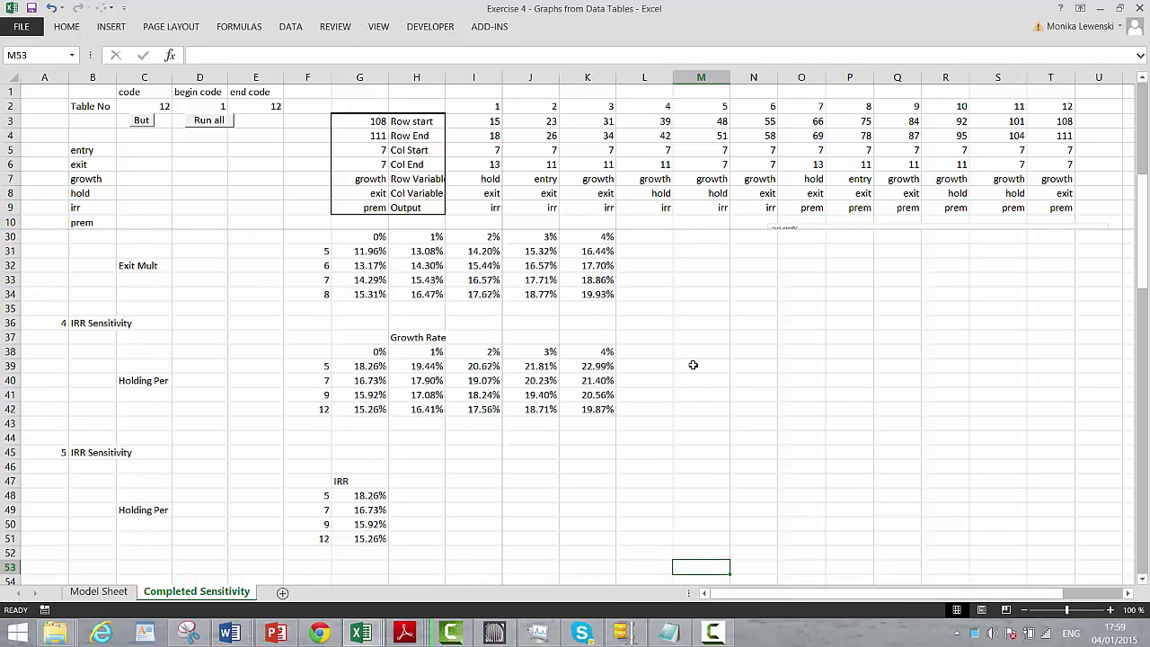
key("Down")
key("Down")
key("Up")
key("Up")
key("Up")
key("Up")
key("Up")
key("Up")
key("Up")
key("Left")
key("Left")
key("Left")
key("Left")
key("Left")
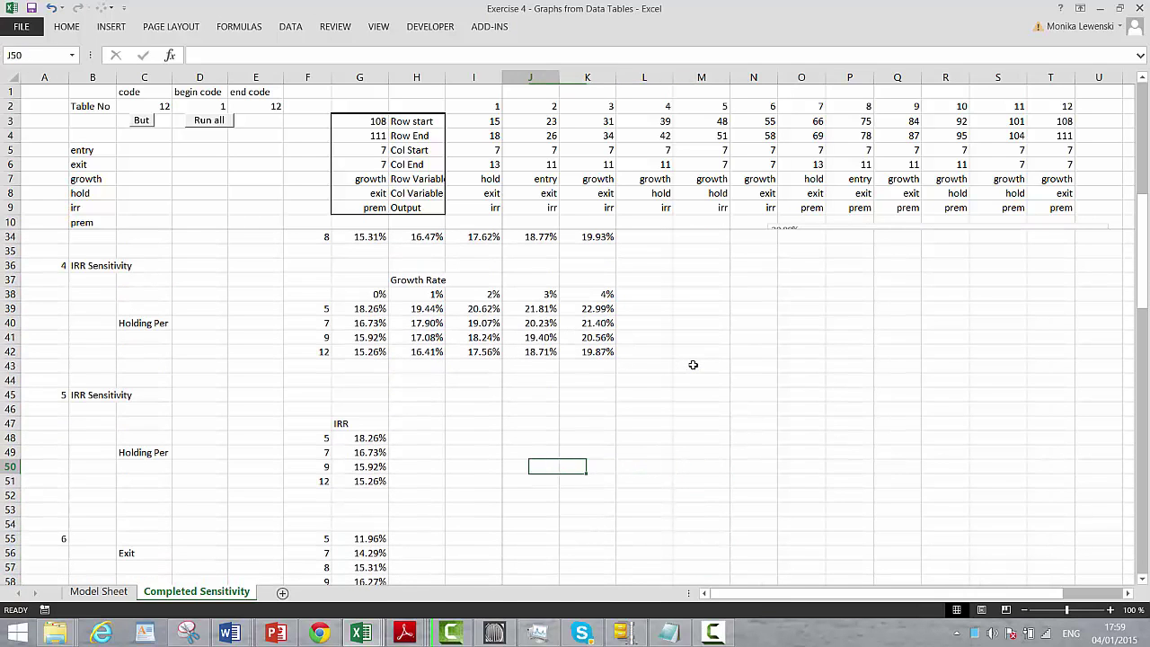
key("Left")
key("Up")
key("Up")
key("Up")
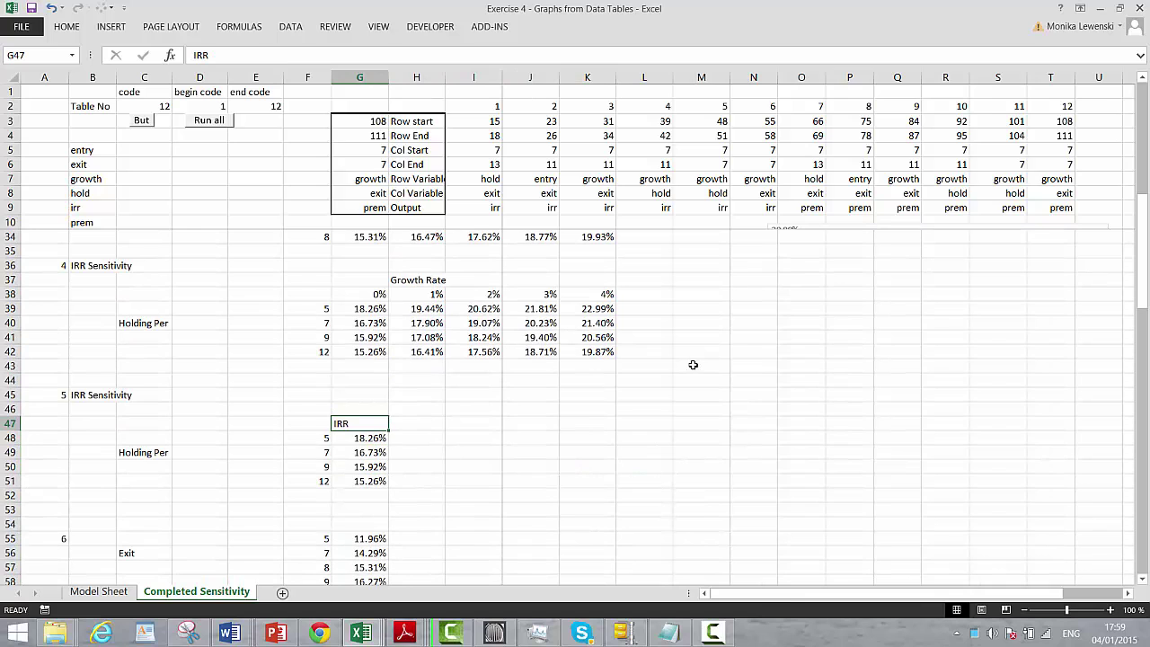
key("Delete")
Select F48:G51, show the ribbon, and insert a default column chart
key("Left")
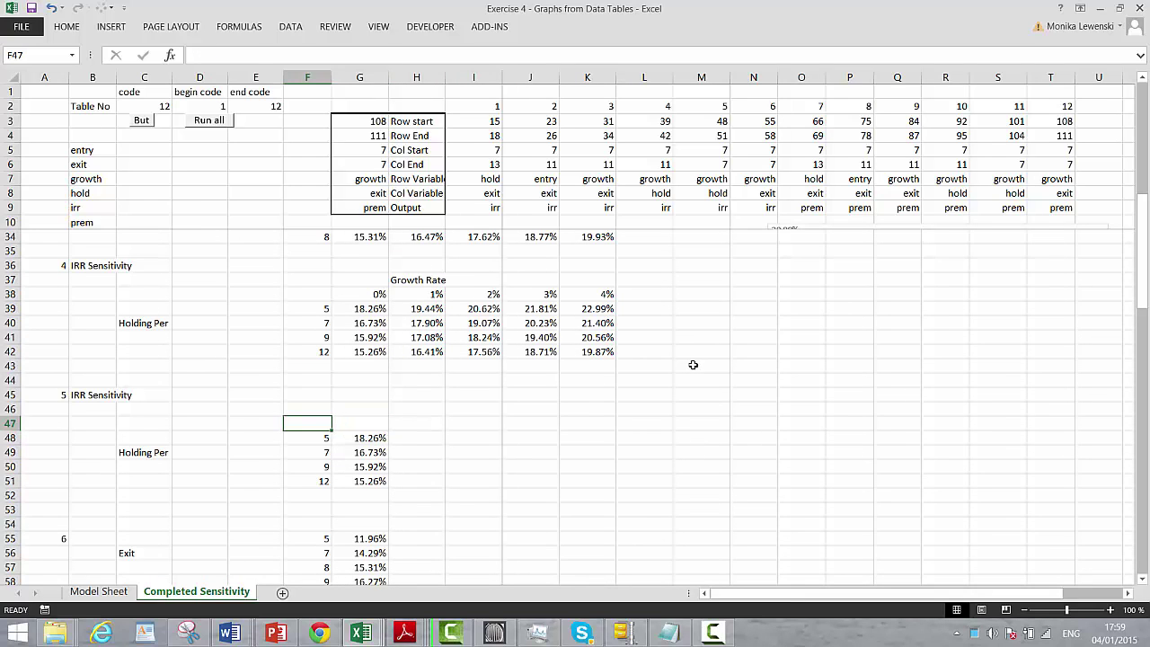
key("Down")
key("shift+Right")
key("shift+Down")
key("shift+Down")
key("shift+Down")
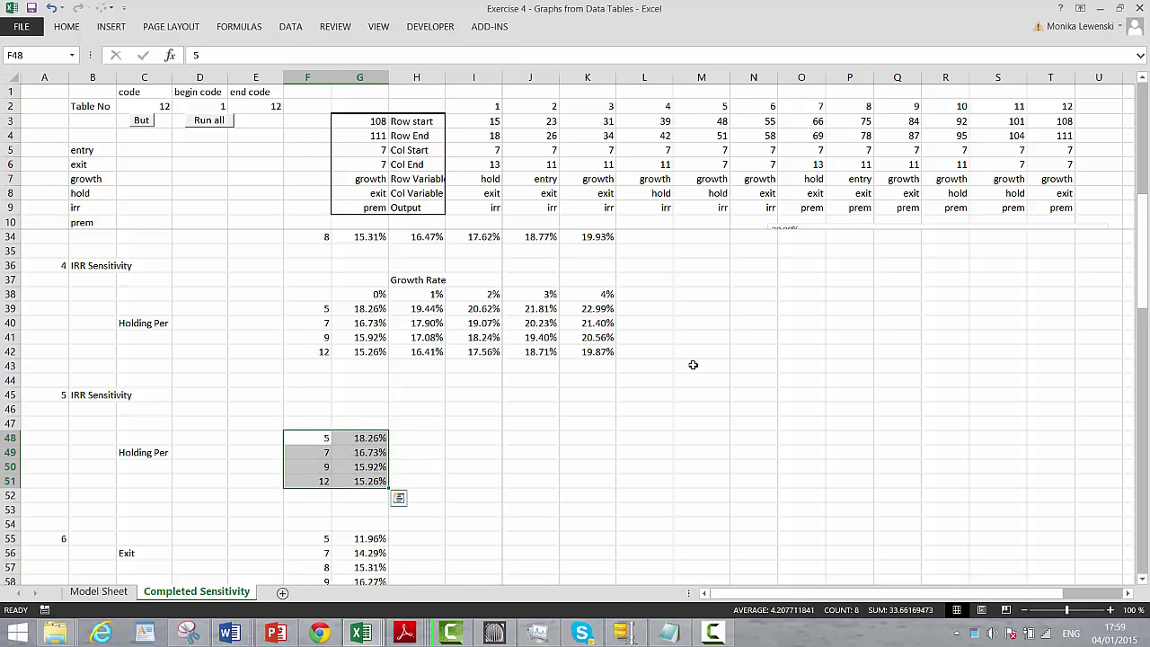
key("ctrl+F1")
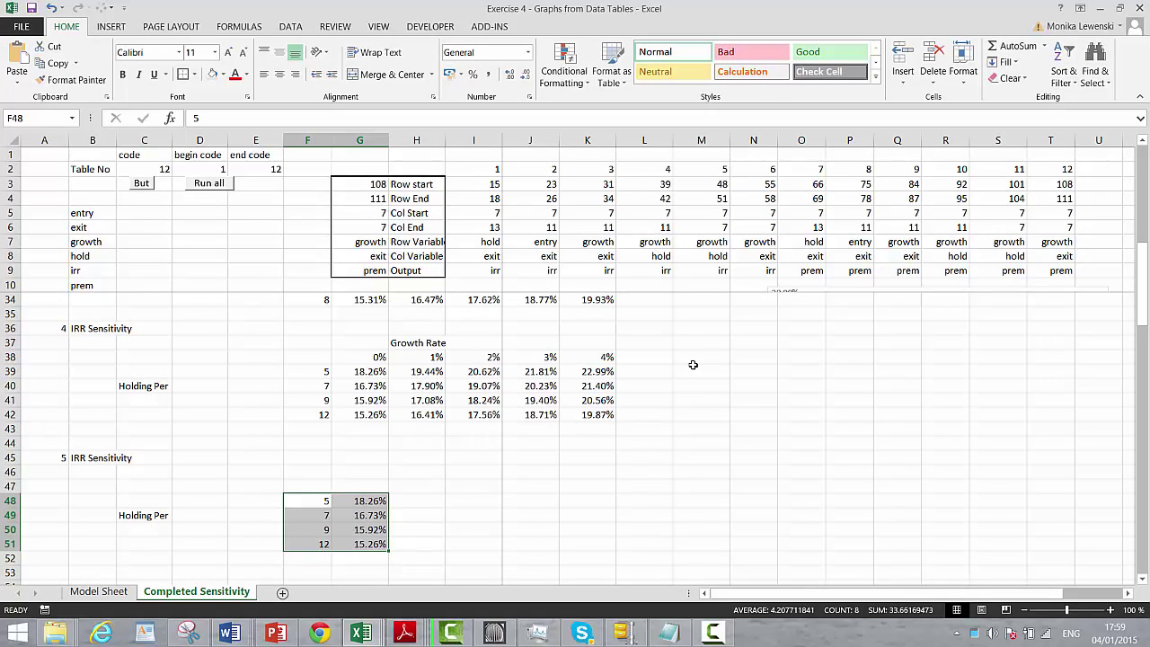
key("alt+F1")
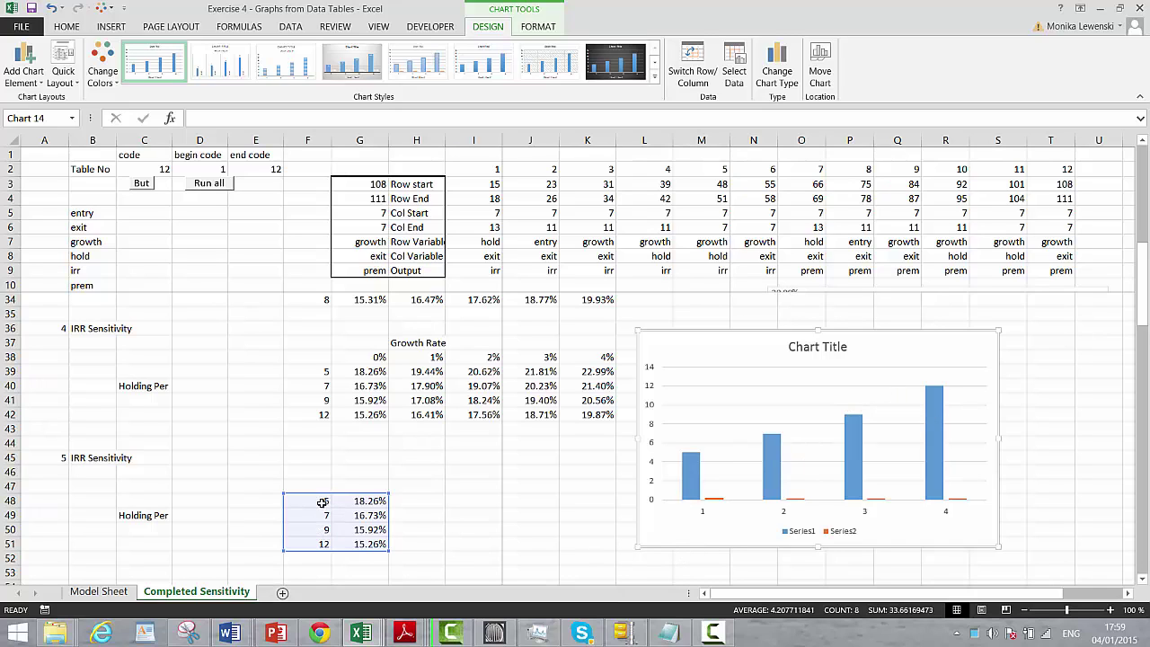
left_click(694, 346)
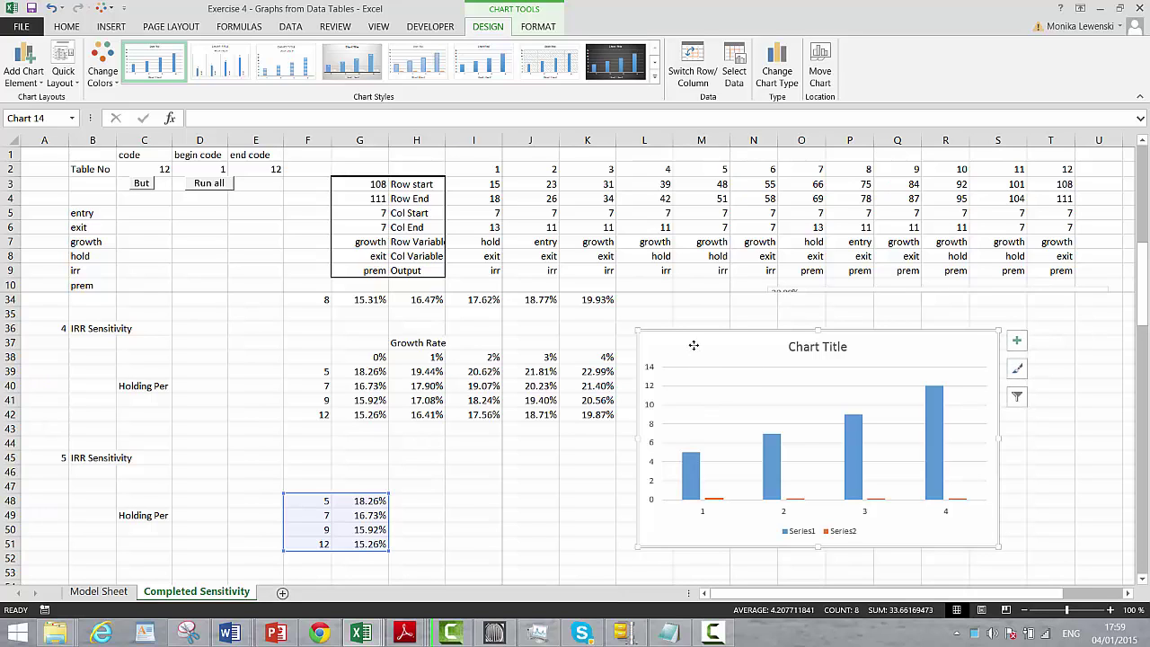
Delete the two-series chart and retype the IRR heading in G47
key("Delete")
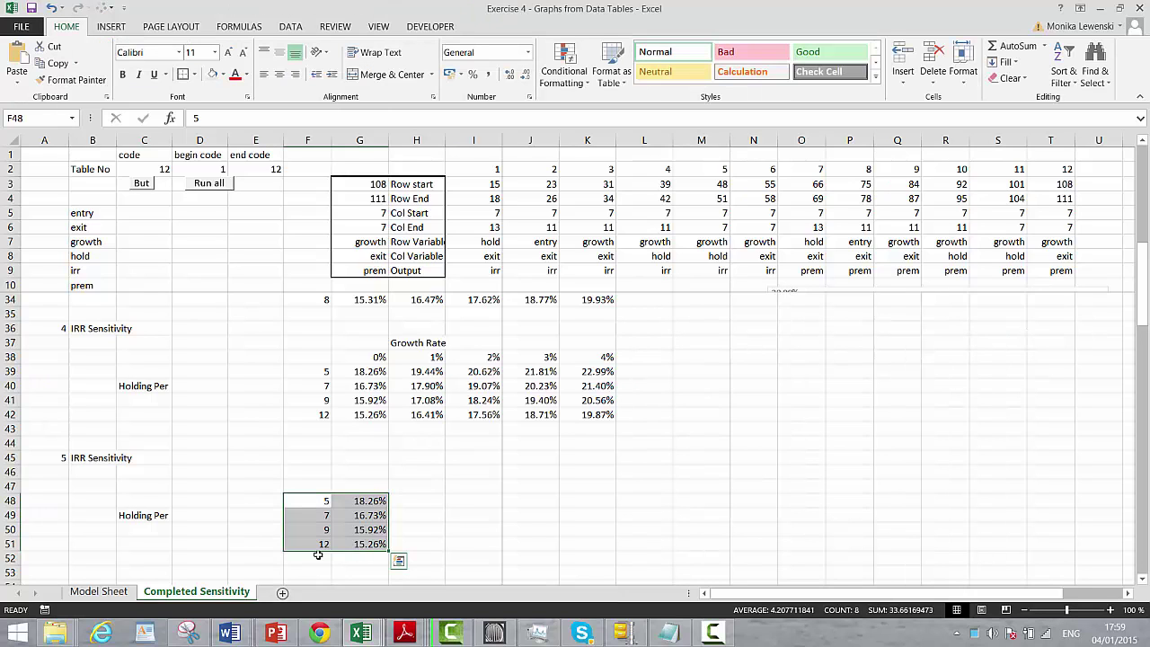
left_click(358, 487)
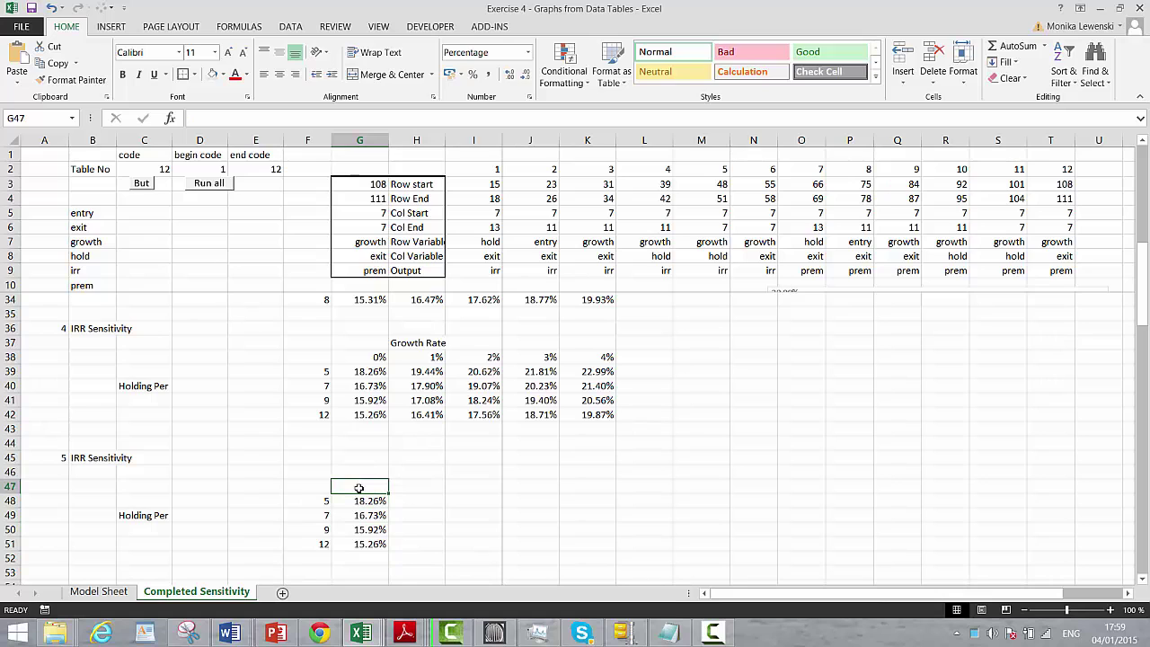
type("IRR")
key("Return")
Select F47:G51, insert a test column chart, resize it, then delete it
key("Up")
key("Left")
key("shift+Right")
key("shift+Down")
key("shift+Down")
key("shift+Down")
key("shift+Down")
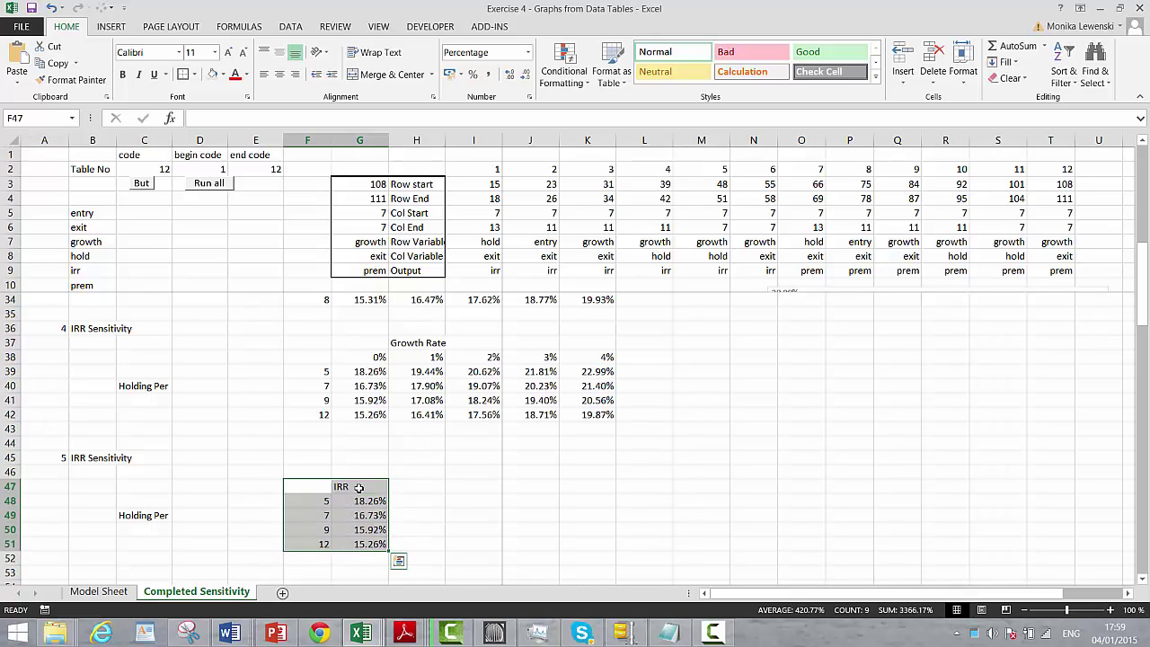
key("alt+F1")
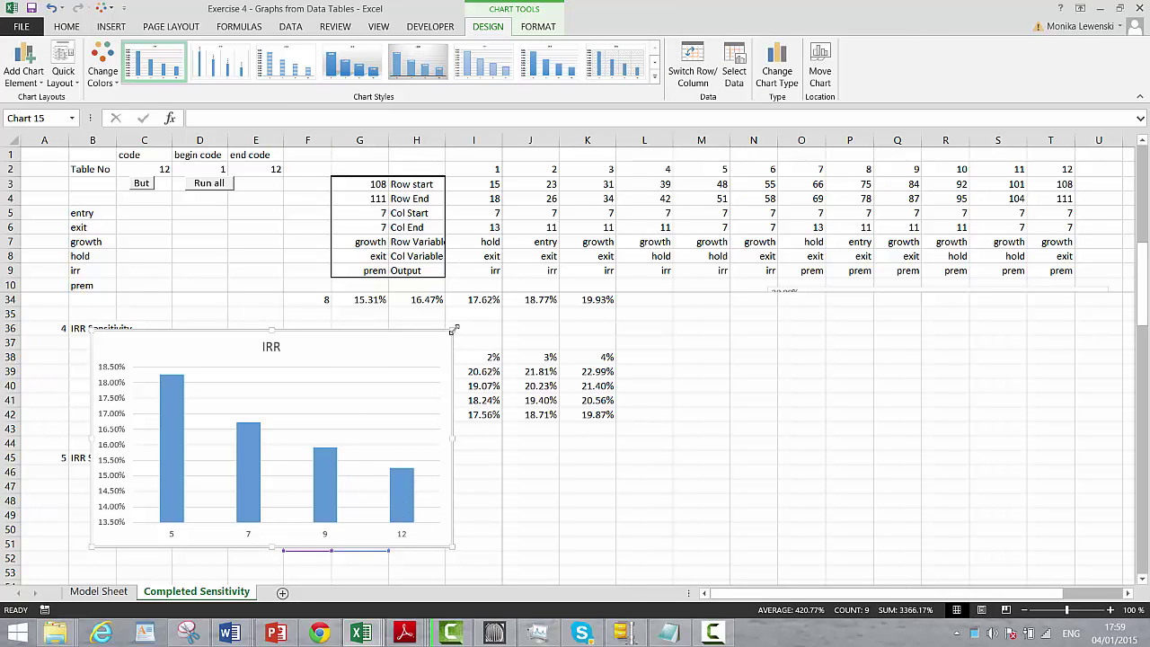
left_click_drag(451, 330, 393, 388)
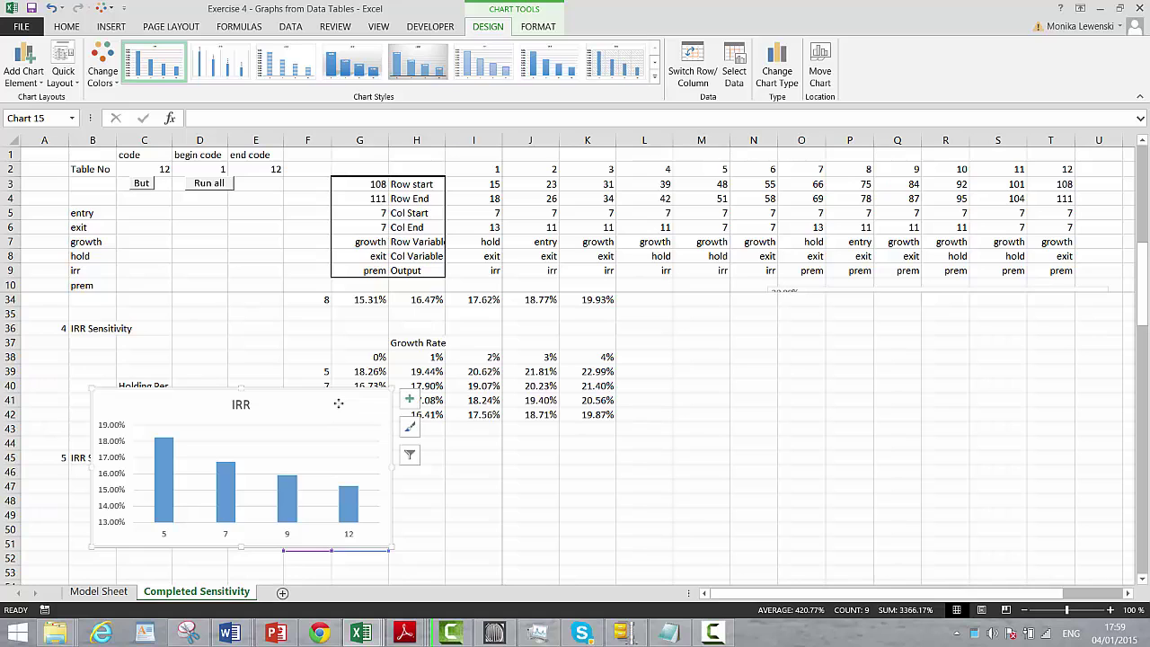
key("Delete")
Enter 'Holding' in E48 and fill it down to E51 beside each holding period
left_click(253, 495)
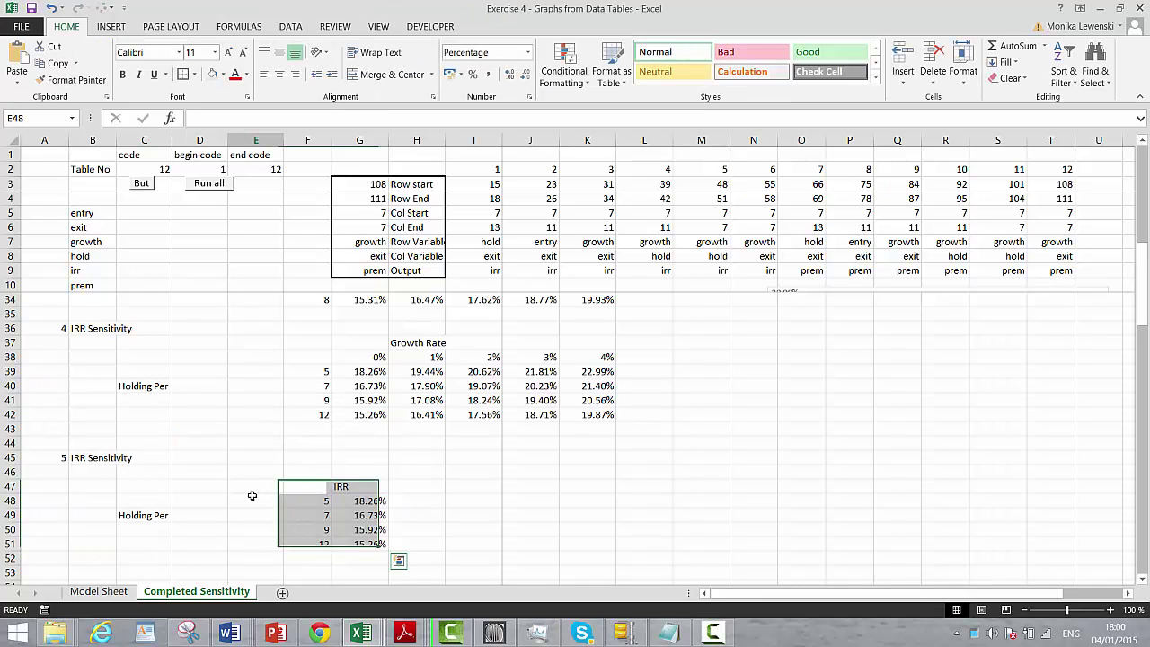
type("H")
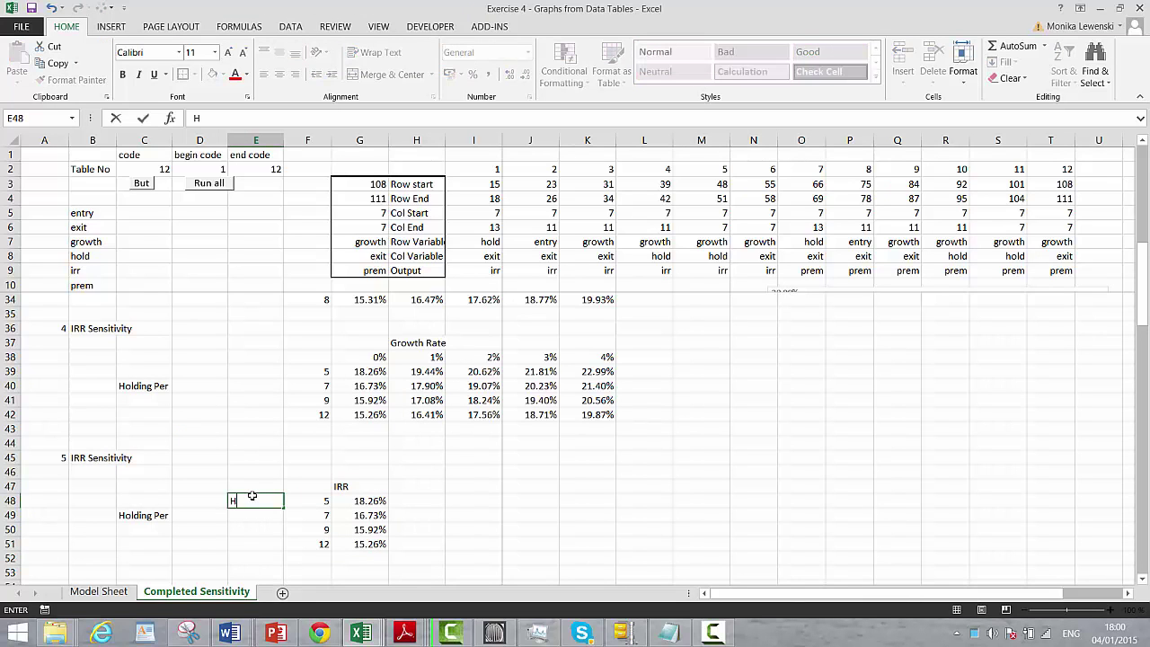
type("olding")
key("Return")
left_click(252, 497)
key("shift+Down")
key("shift+Down")
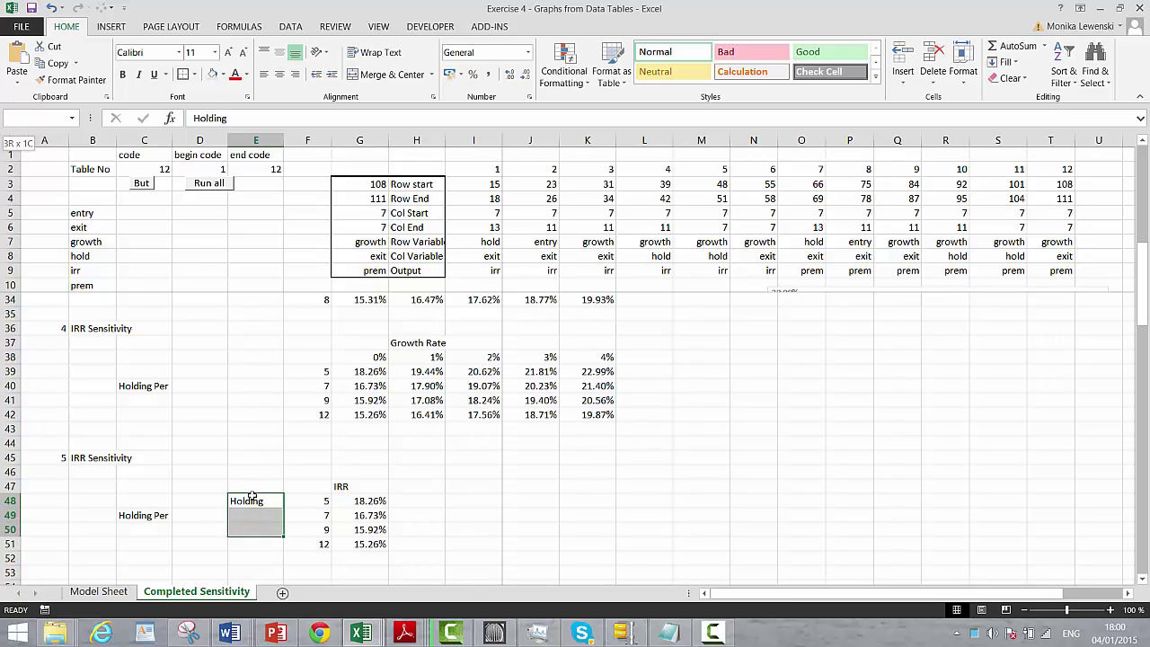
key("shift+Down")
key("ctrl+d")
key("Up")
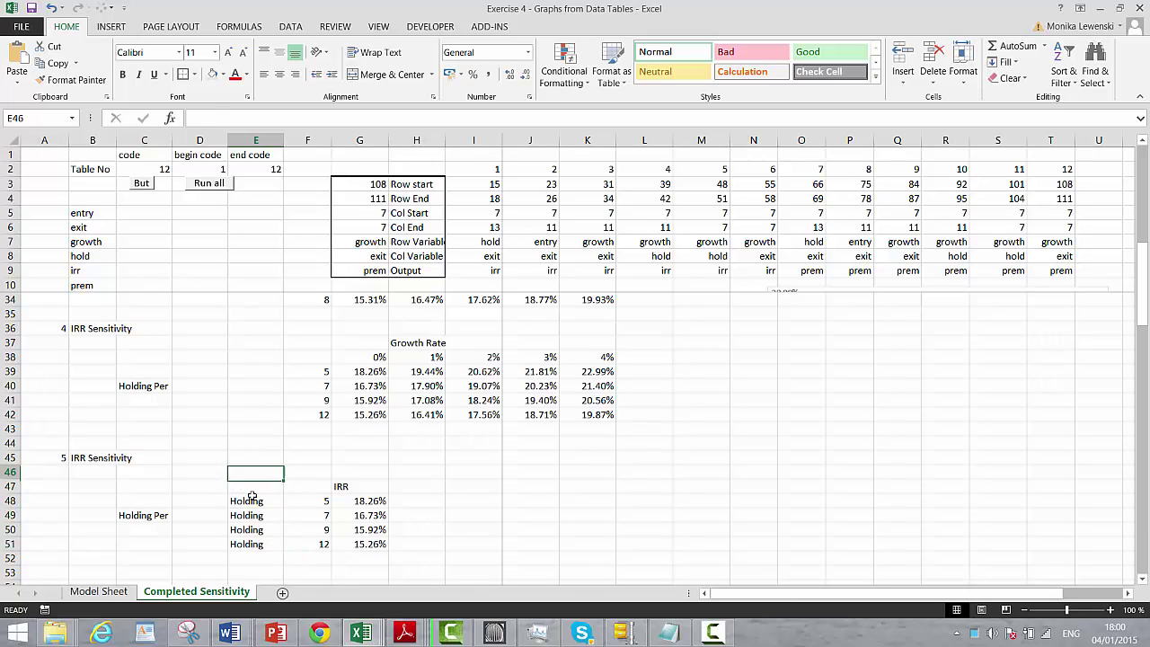
key("Right")
key("Left")
key("Left")
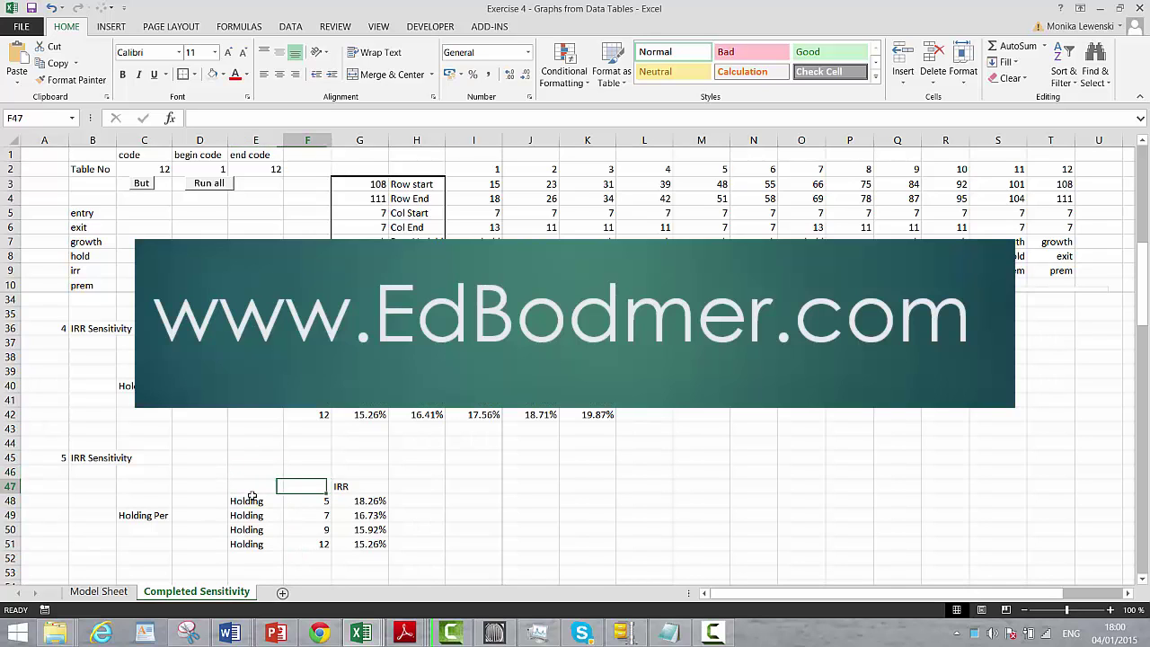
Chart E47:G51 as an IRR column chart, placed right of the table and shrunk
left_click_drag(253, 486, 305, 486)
key("shift+Right")
key("shift+Down")
key("shift+Down")
key("shift+Down")
key("shift+Down")
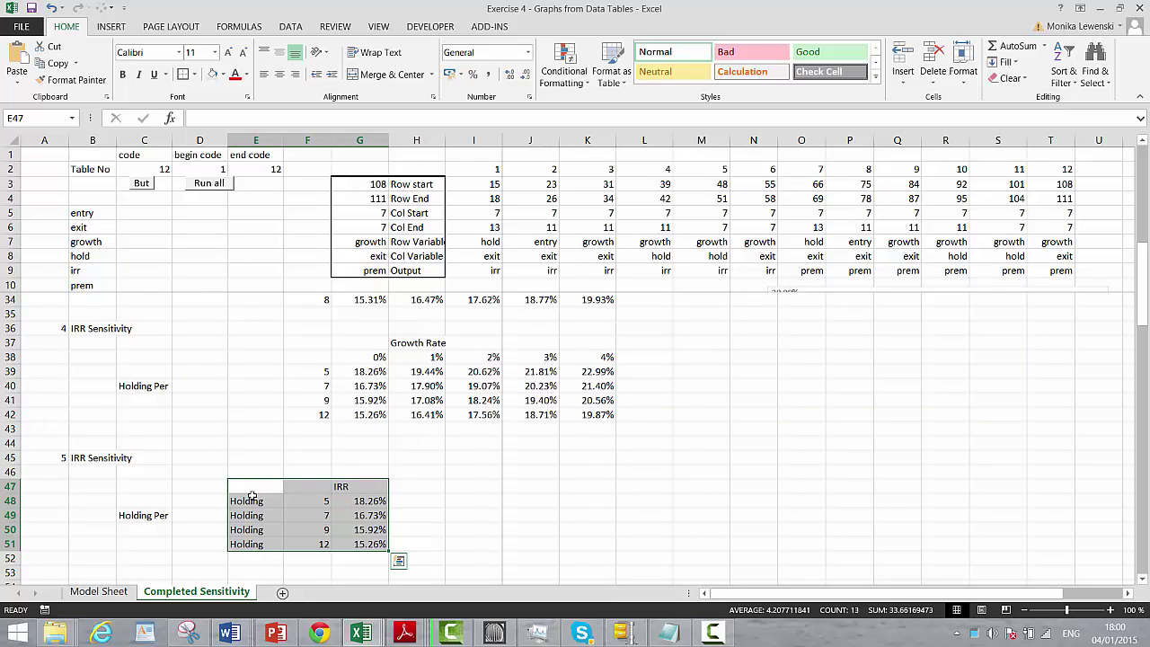
key("alt+F1")
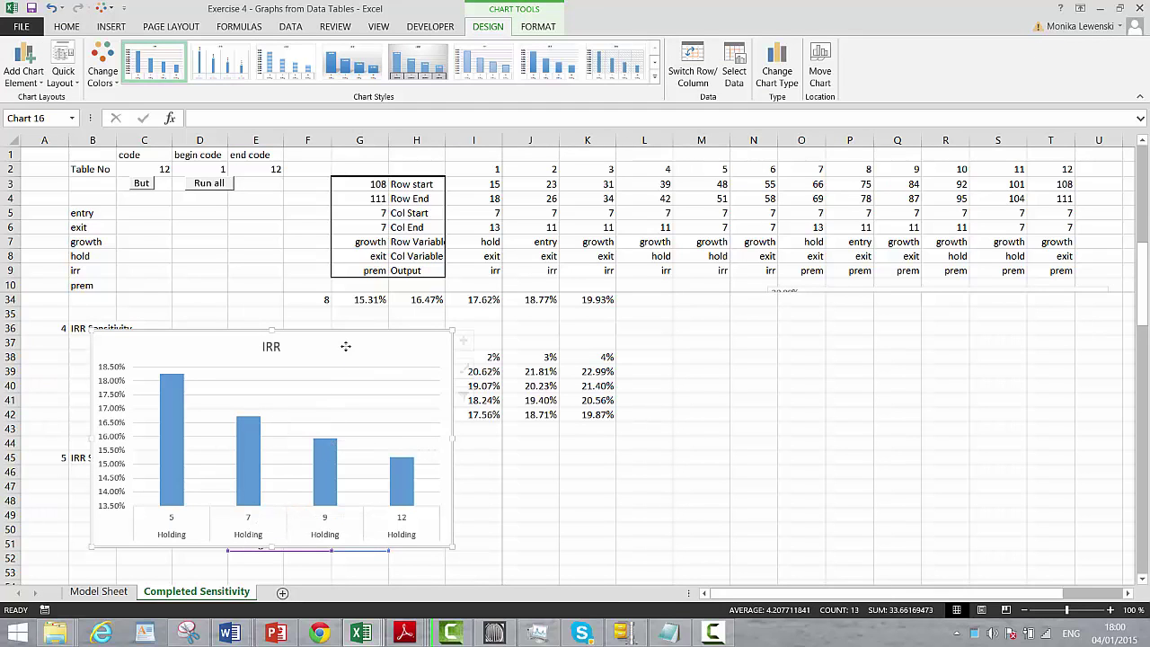
left_click_drag(369, 345, 930, 345)
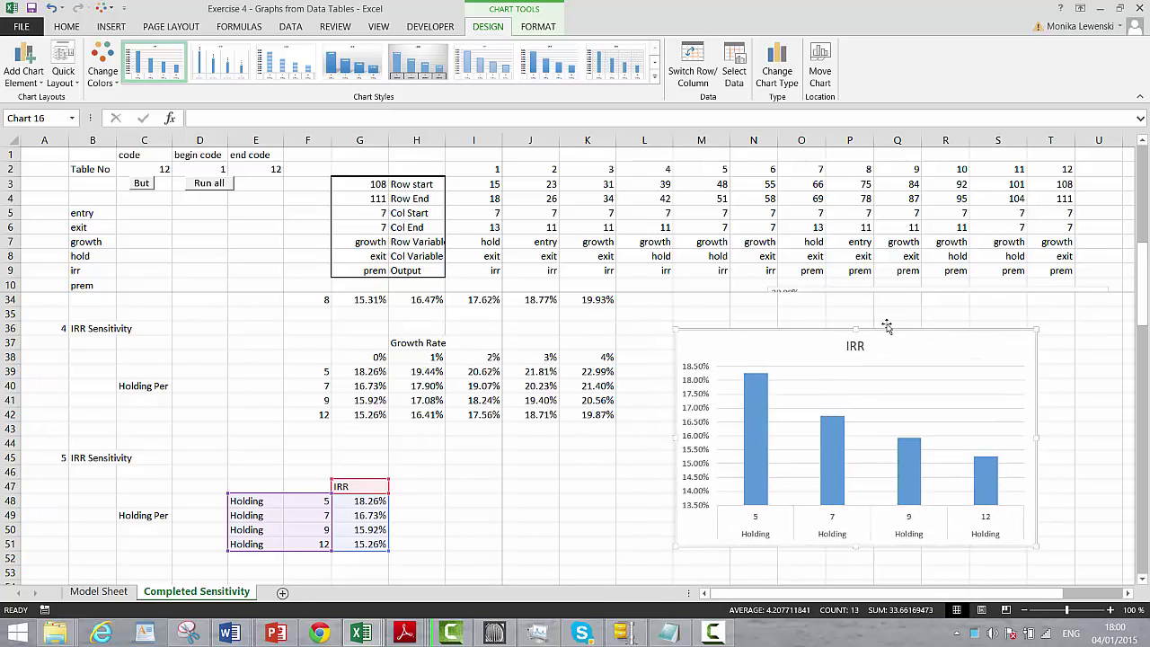
left_click_drag(675, 329, 740, 428)
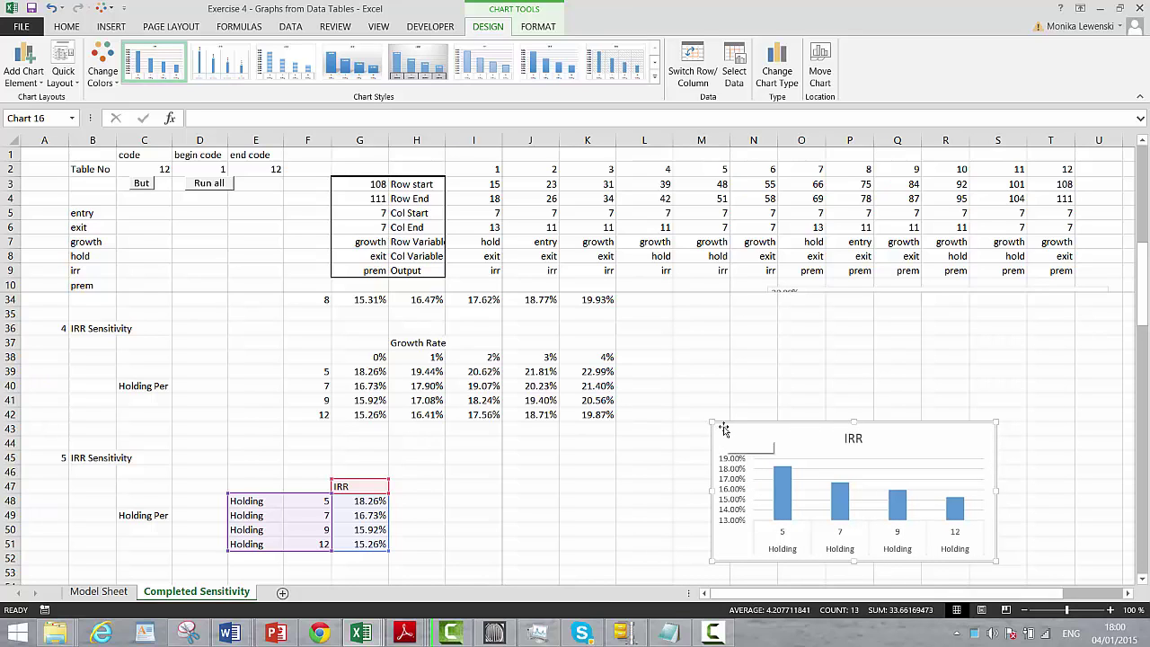
left_click(583, 453)
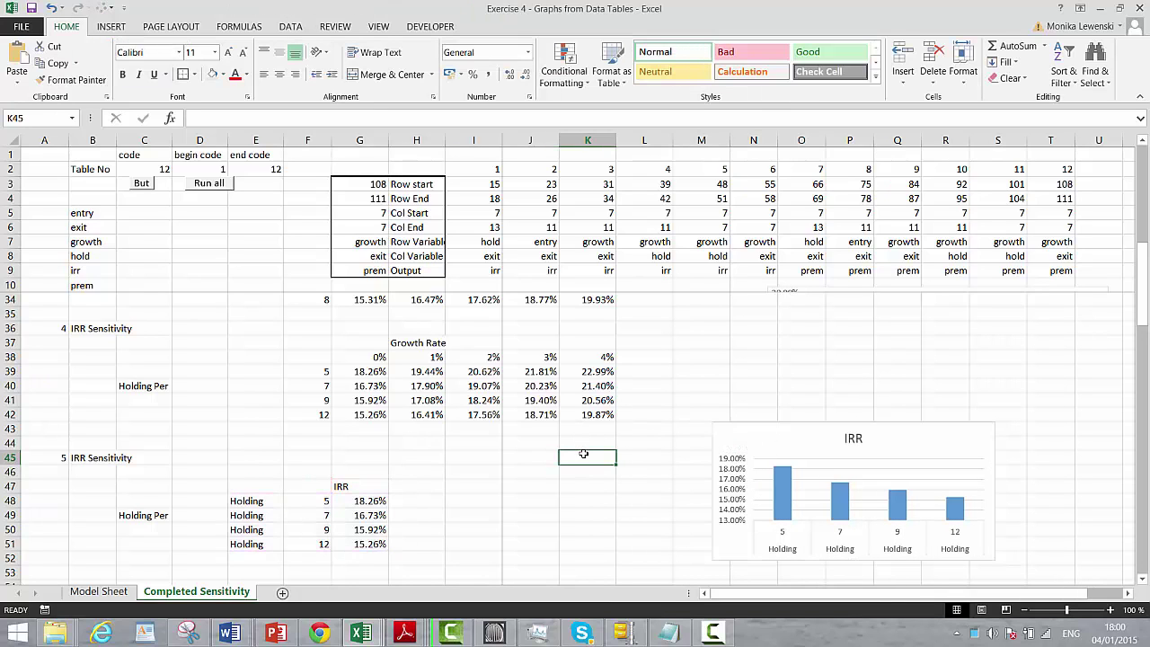
Set the exit multiple on Model Sheet to 7
key("ctrl+Page_Up")
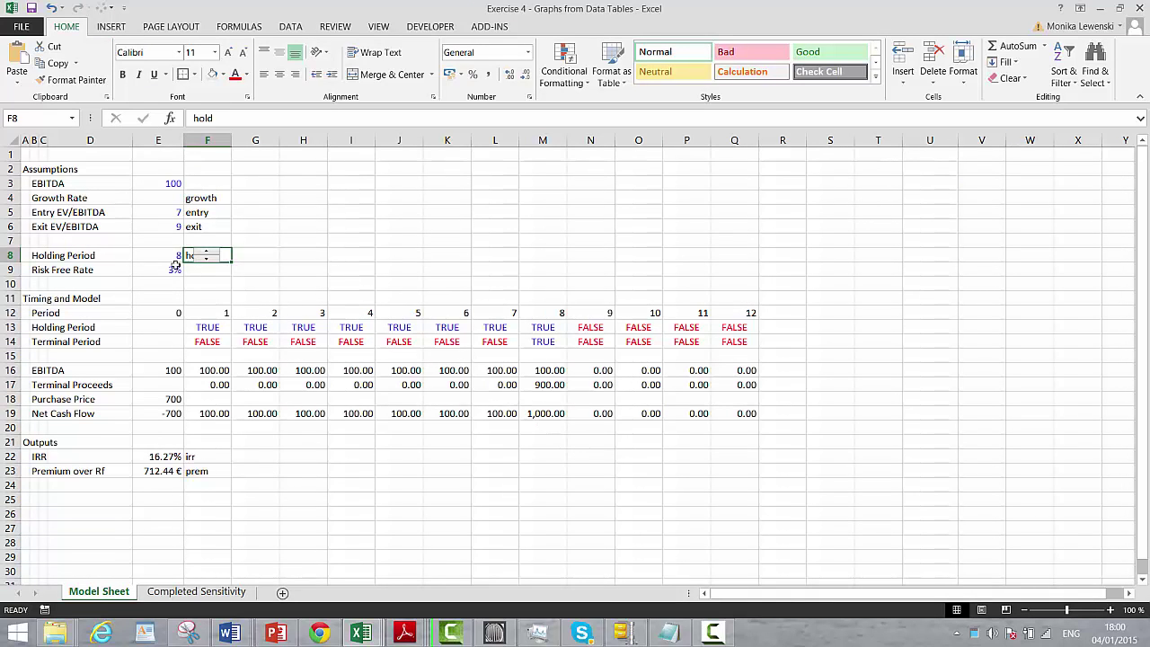
left_click(153, 225)
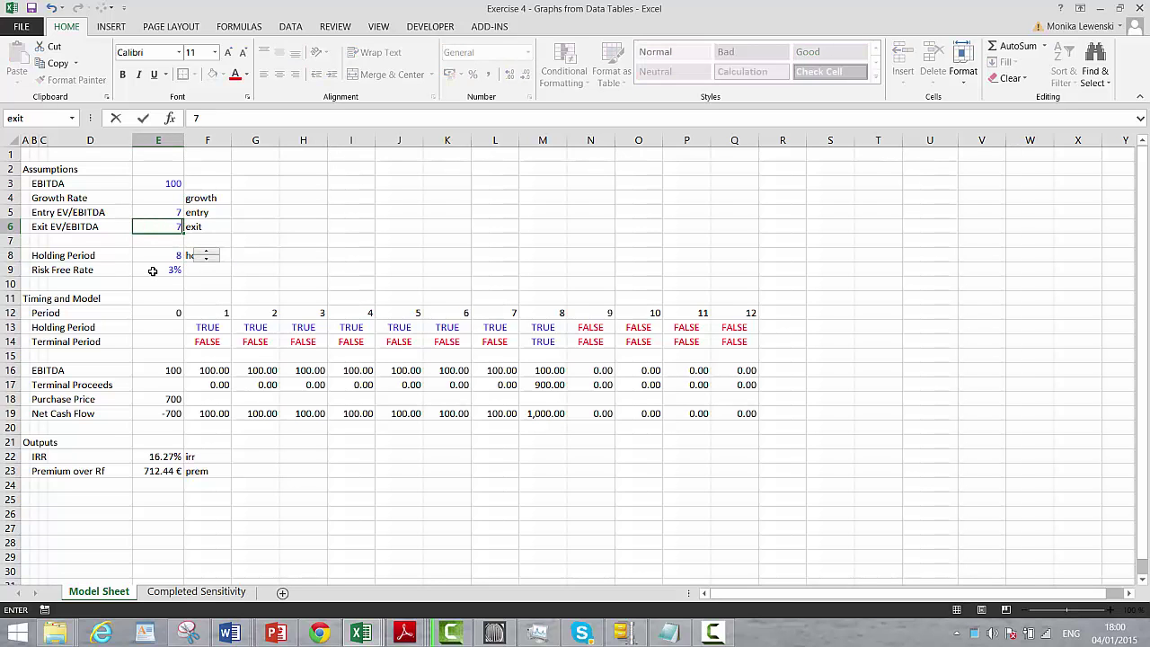
type("7")
key("Return")
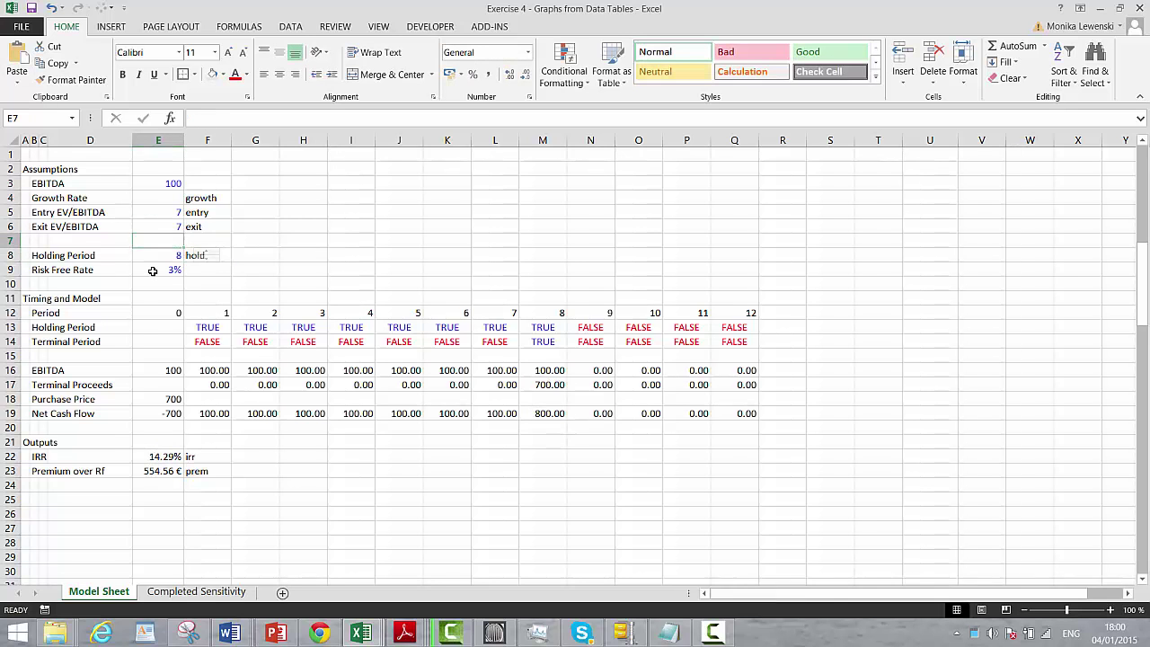
Rerun all sensitivity data tables on Completed Sensitivity so the holding-period IRRs and chart update
key("ctrl+Page_Down")
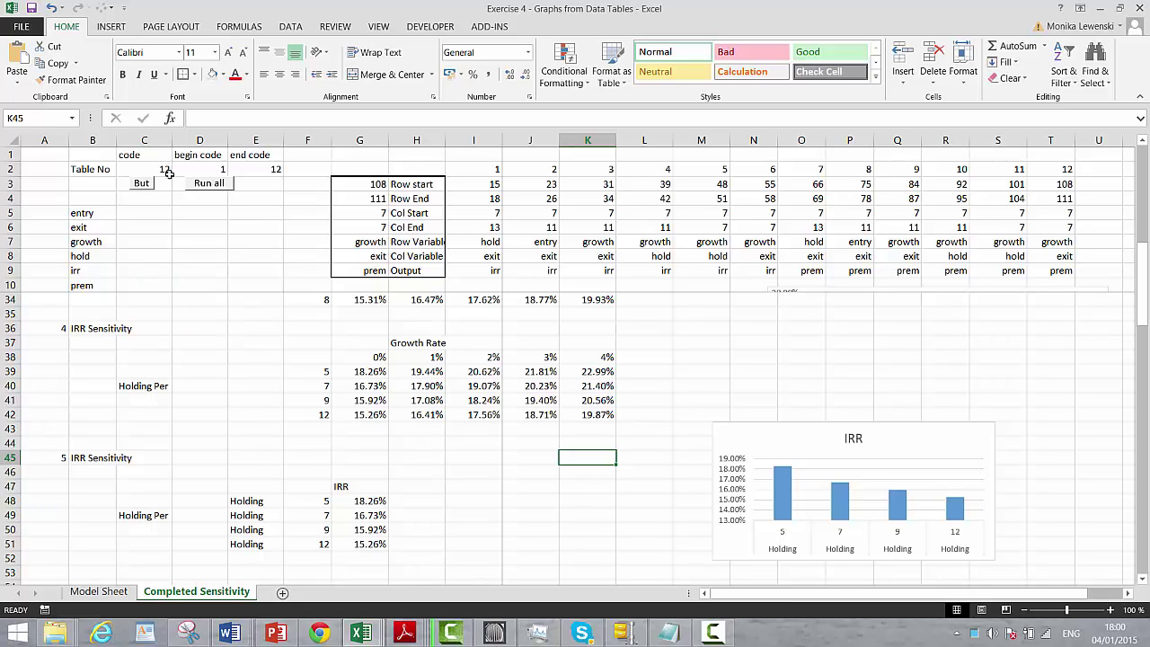
left_click(201, 189)
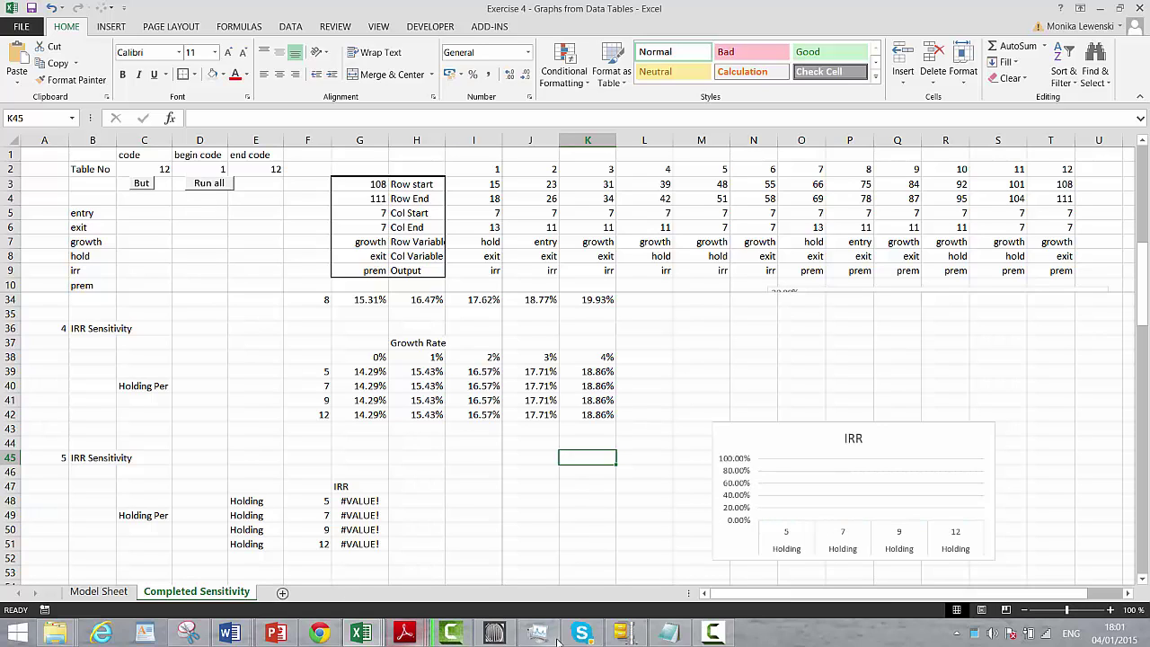
left_click(712, 632)
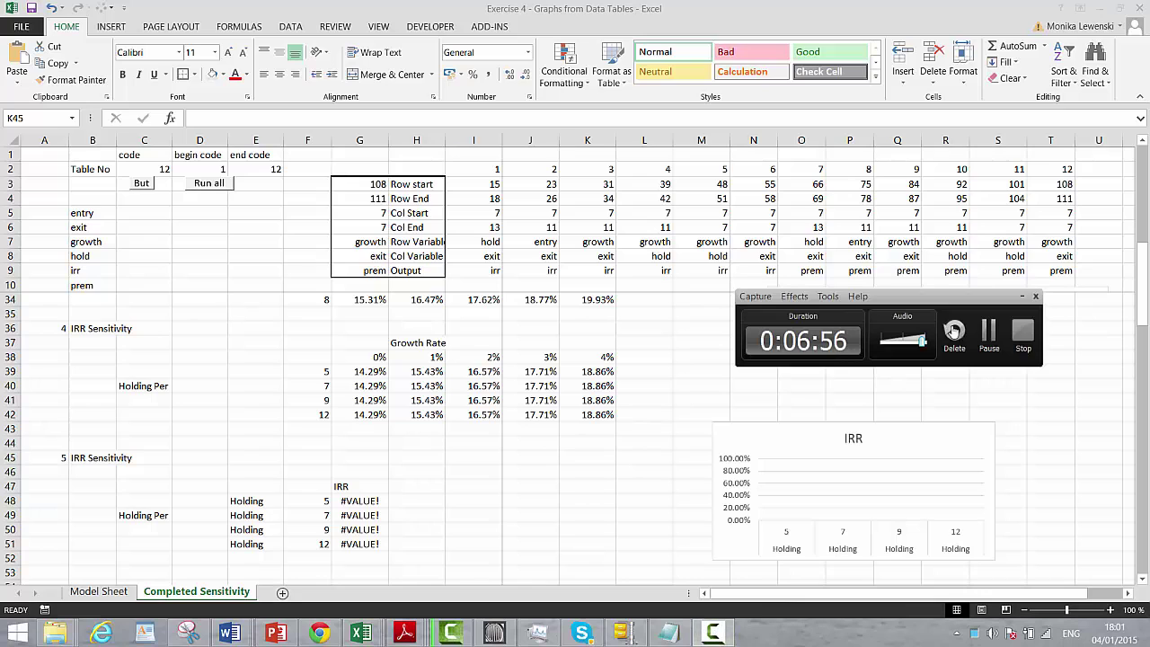
left_click(988, 333)
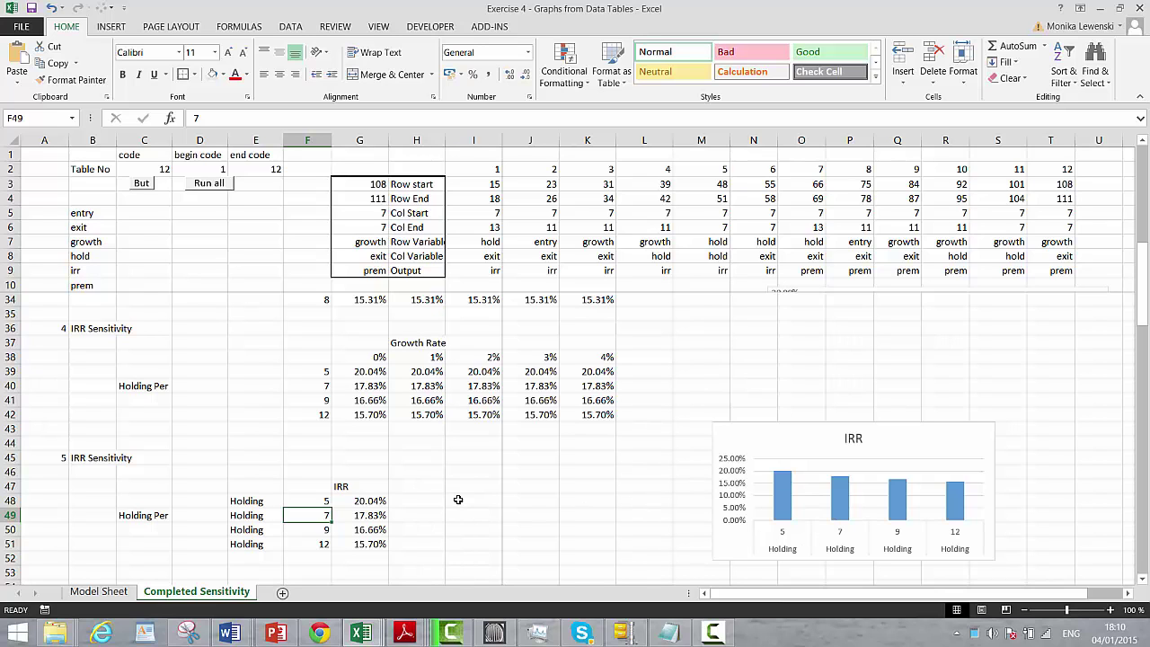
Copy the holding-period spinner to F6 and link the copy to exit multiple cell $E$6
key("ctrl+Page_Up")
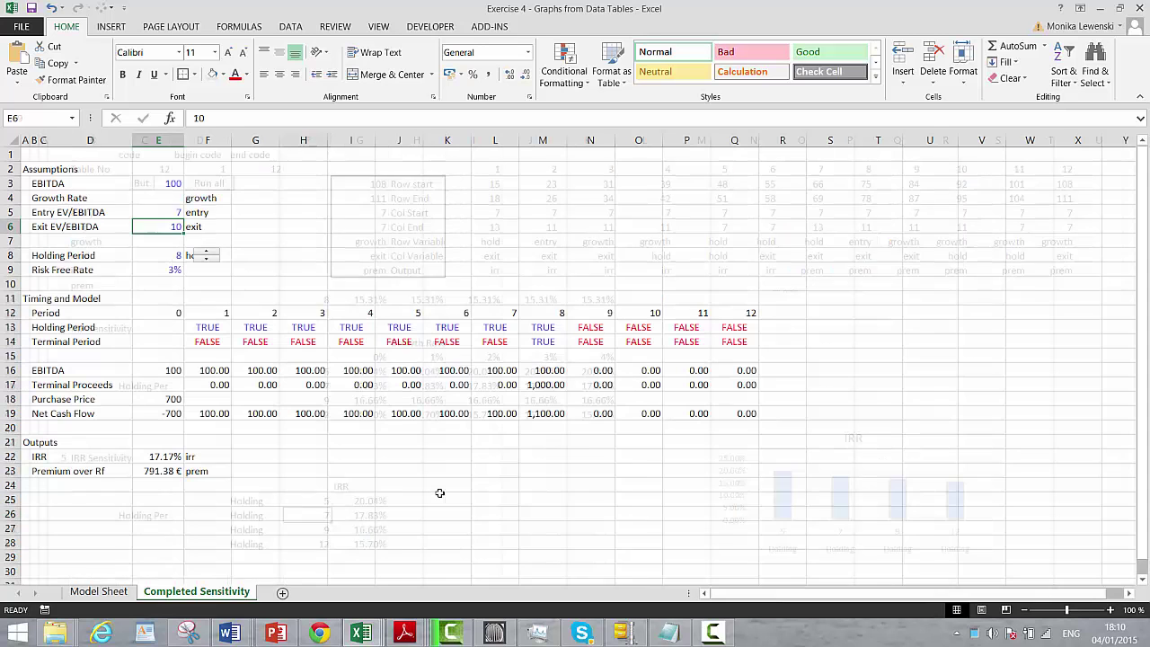
key("Up")
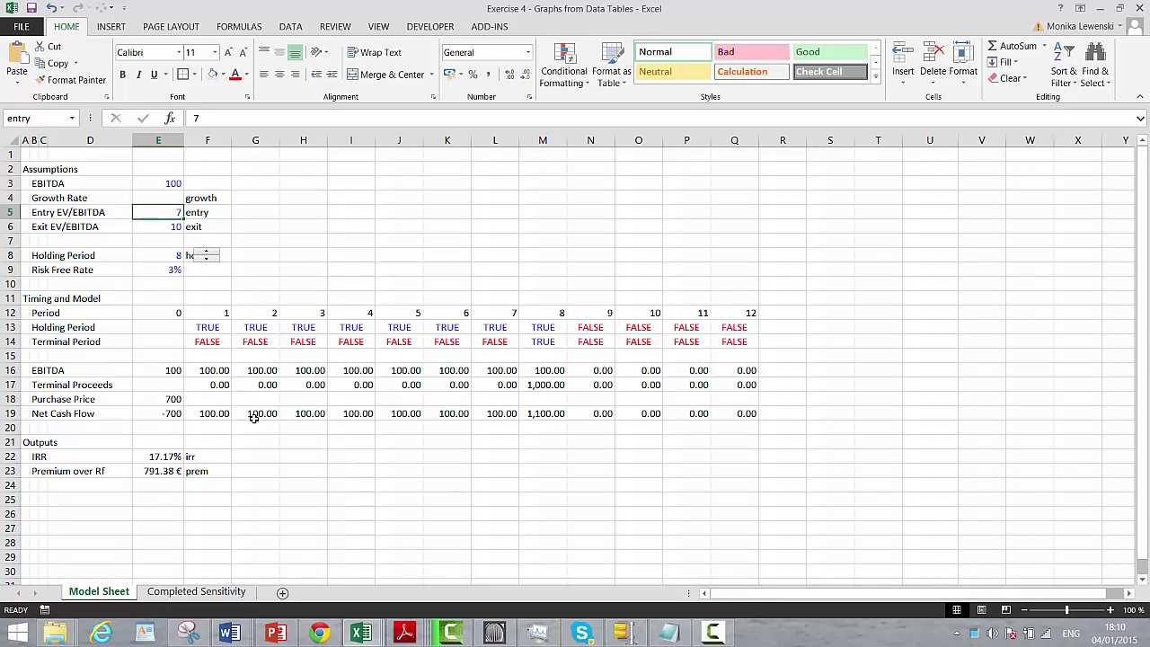
key("Down")
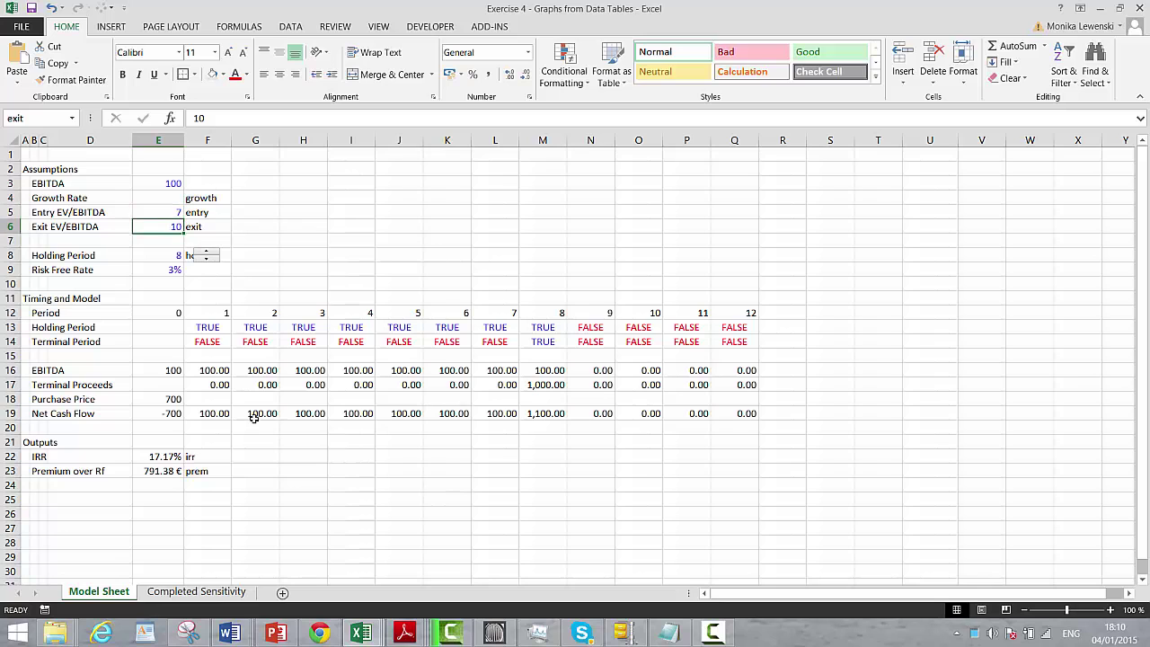
right_click(203, 257)
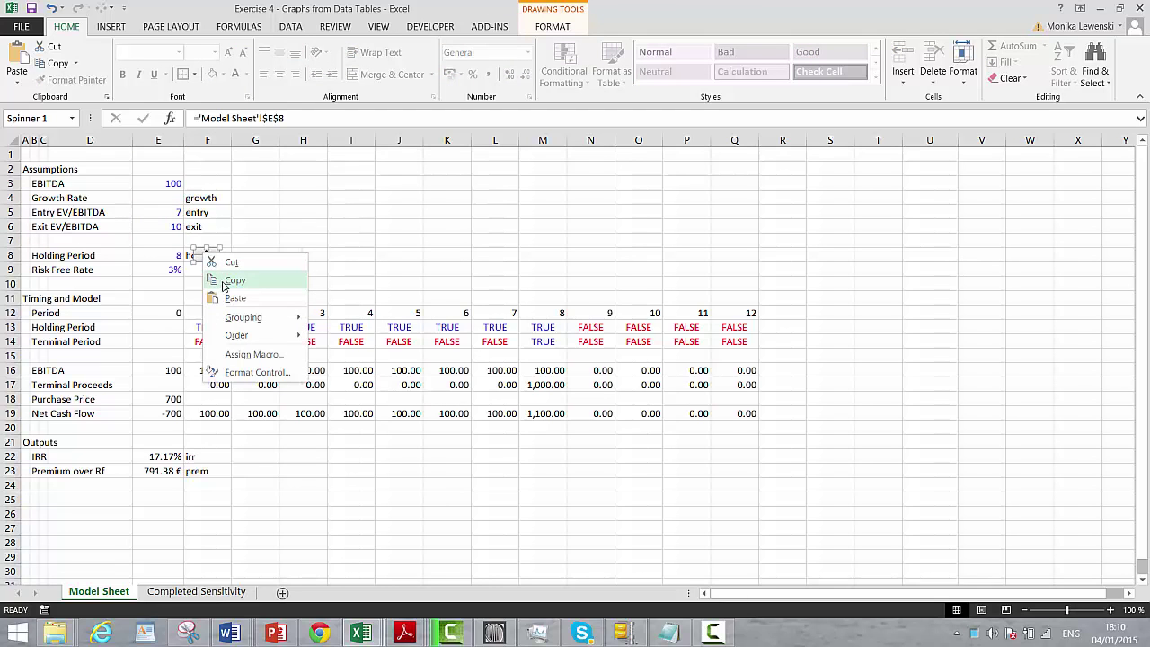
left_click(224, 282)
left_click(205, 226)
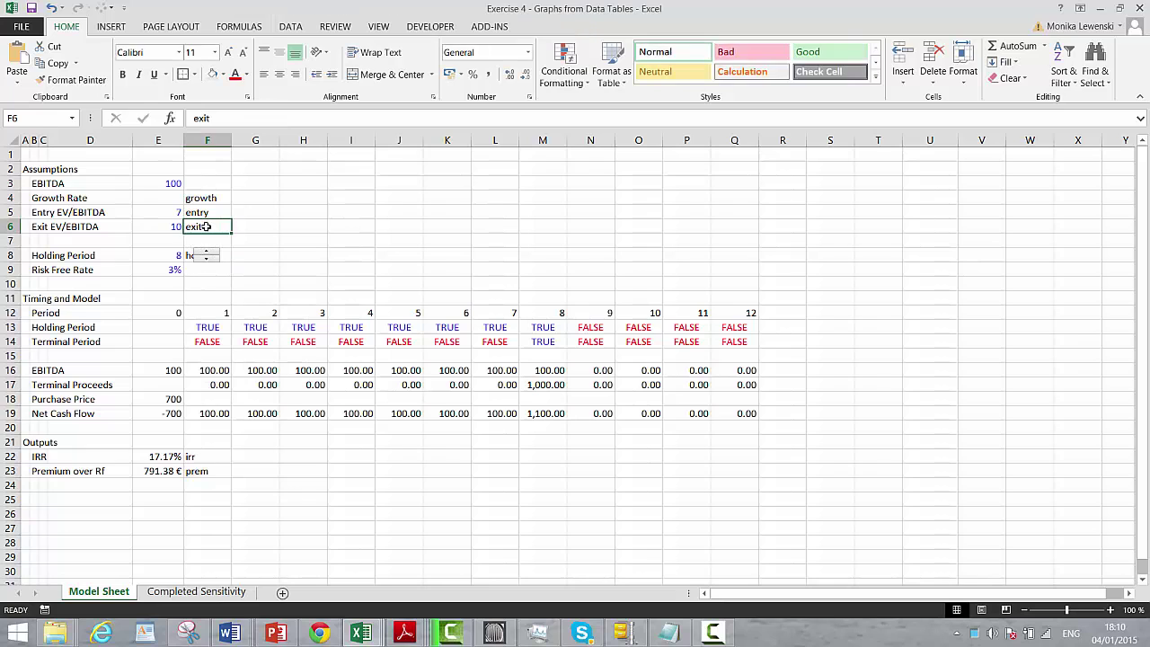
key("ctrl+v")
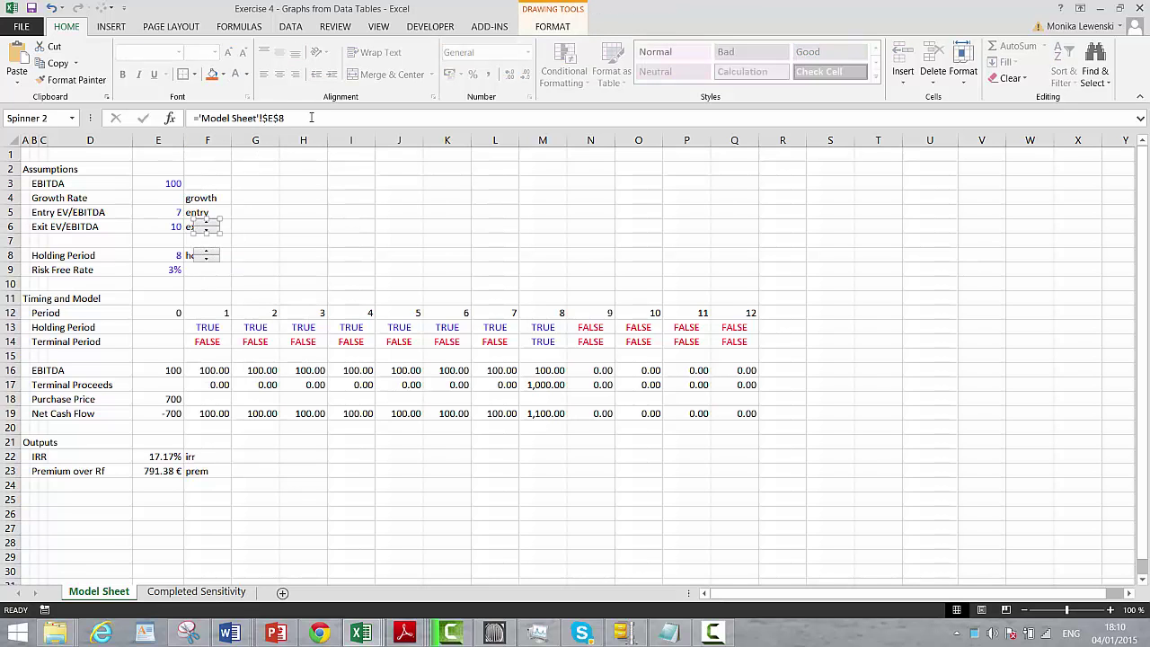
left_click(311, 118)
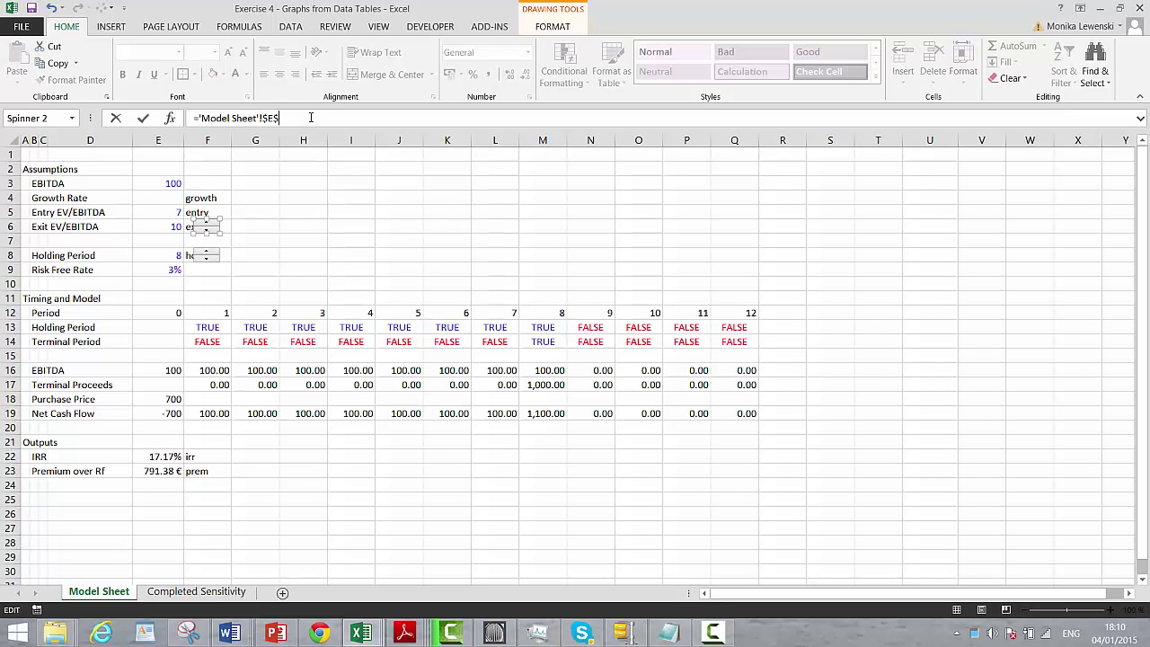
left_click(292, 215)
Test the exit spinner, leaving Exit EV/EBITDA at 6, then copy the spinner
left_click(207, 230)
left_click(207, 230)
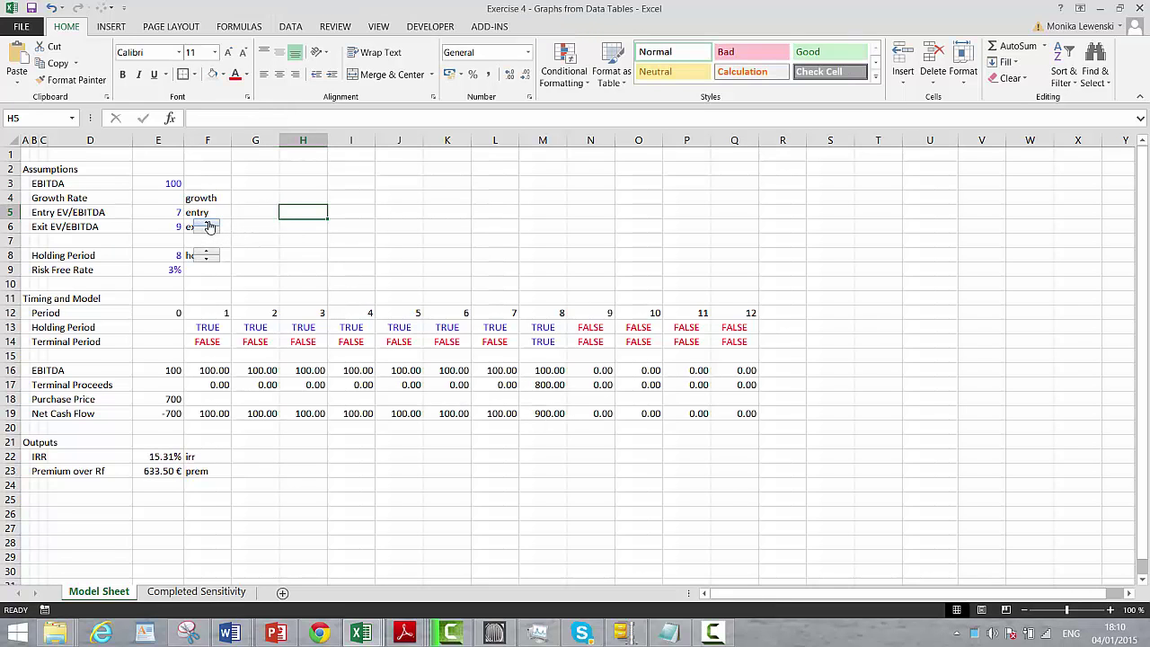
left_click(207, 223)
left_click(206, 223)
left_click(207, 222)
left_click_drag(208, 234, 209, 228)
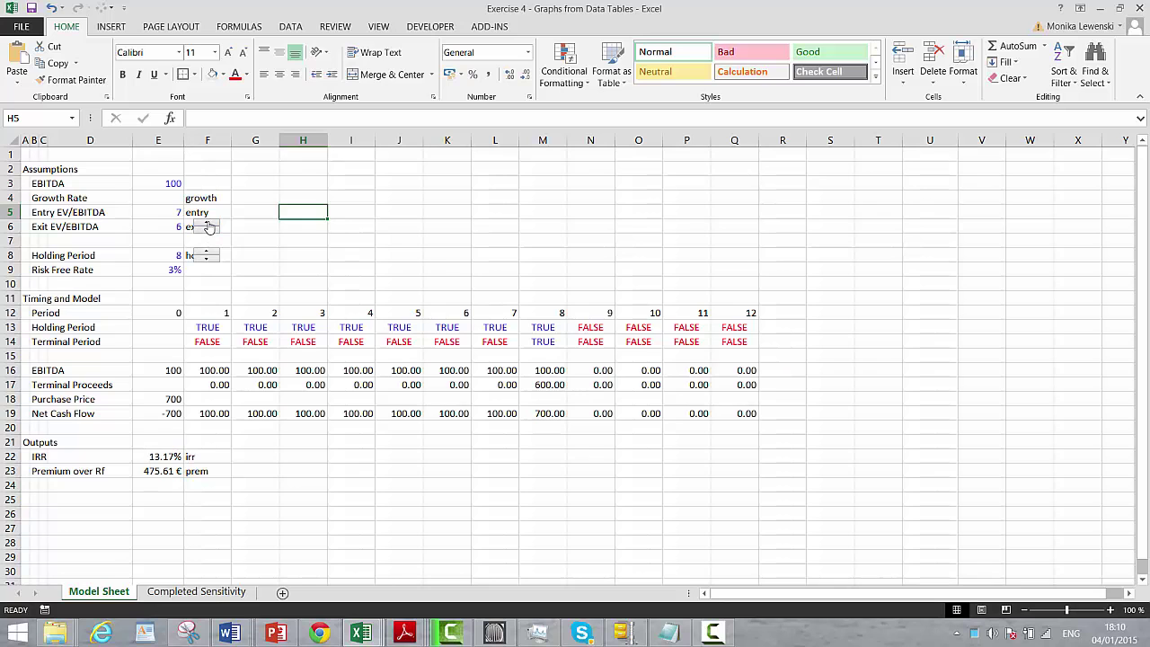
right_click(209, 227)
left_click(231, 255)
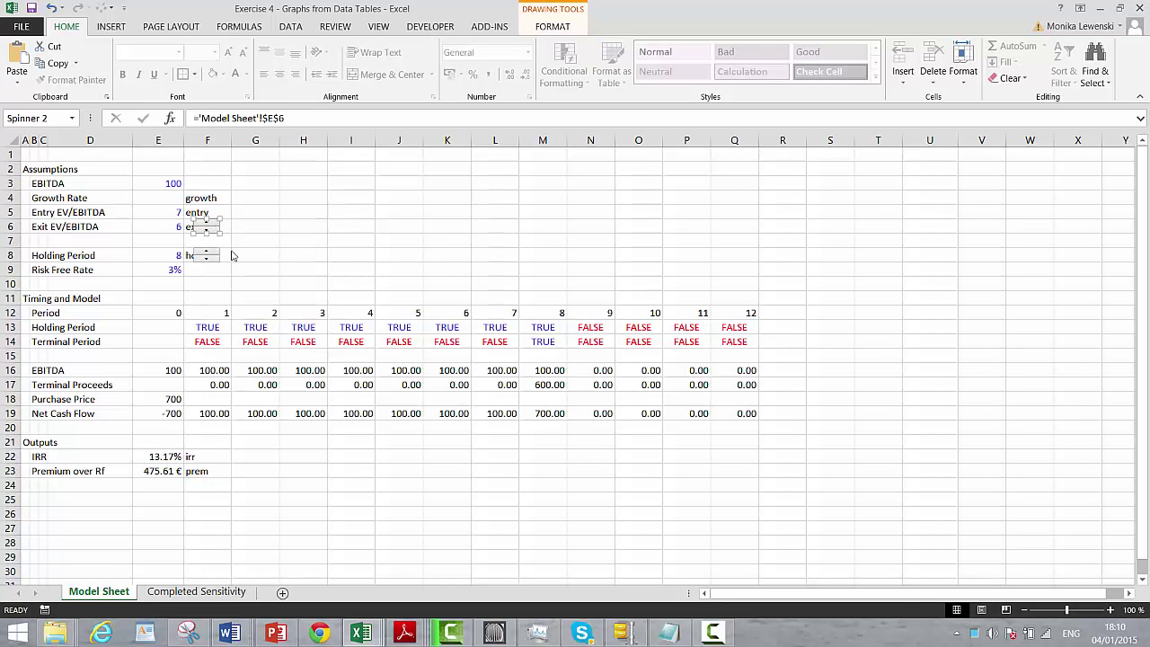
Paste the exit spinner onto Completed Sensitivity in row 45 beside column H
key("ctrl+Page_Down")
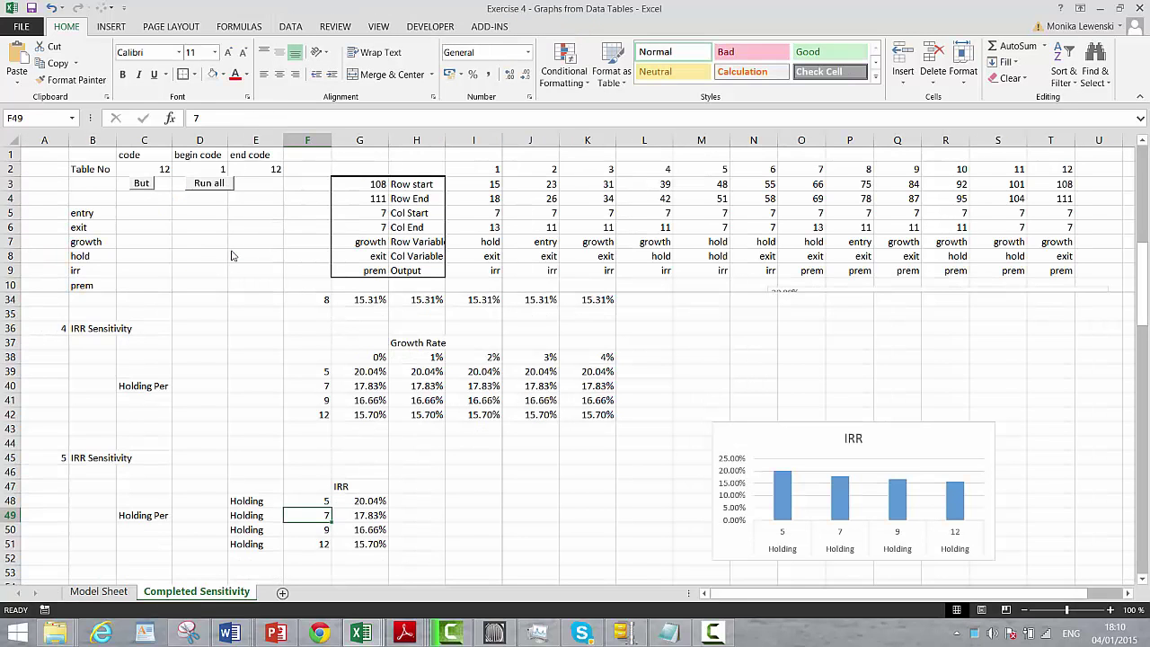
left_click(266, 455)
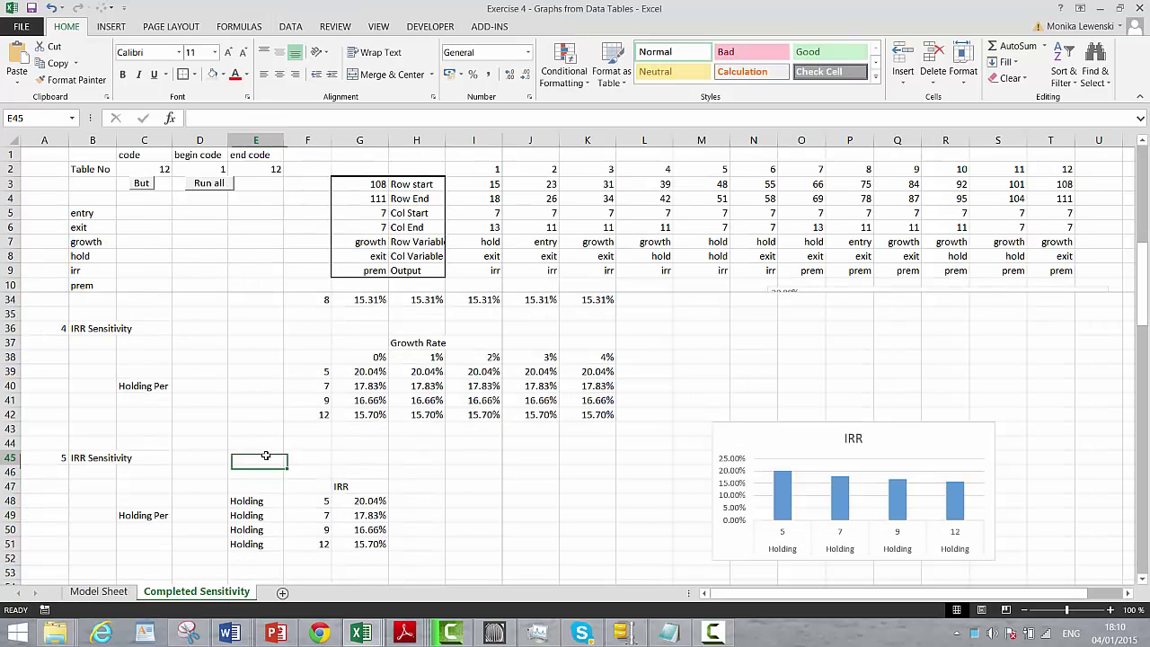
key("ctrl+v")
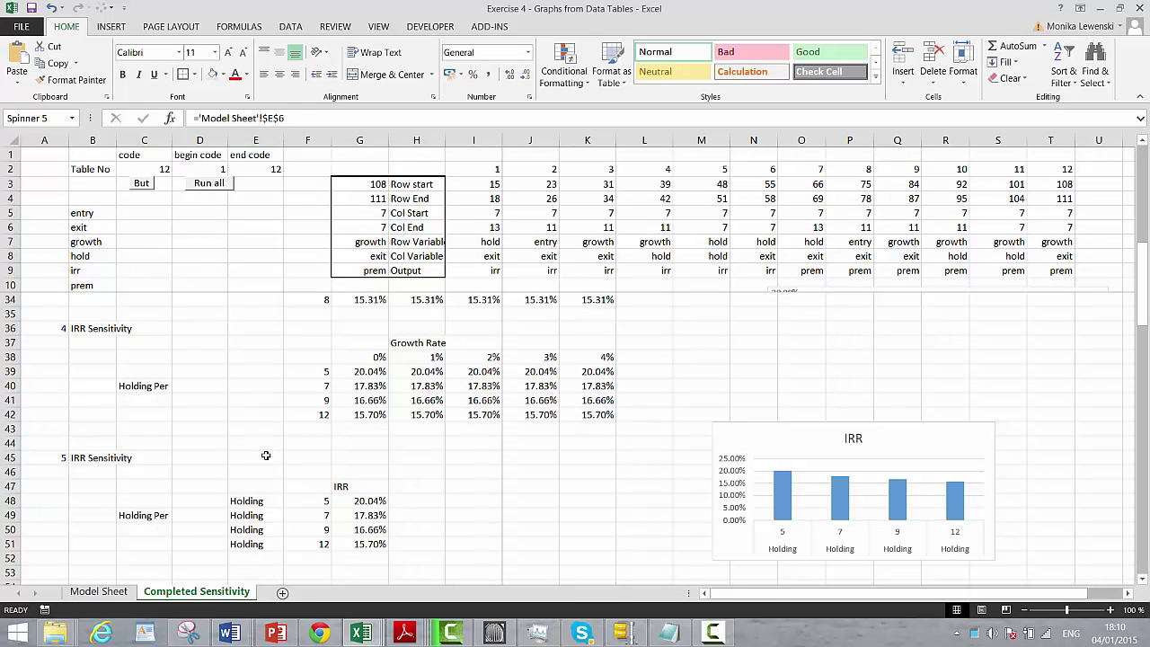
mouse_move(266, 456)
left_mouse_down()
mouse_move(263, 474)
mouse_move(408, 439)
mouse_move(408, 461)
left_mouse_up()
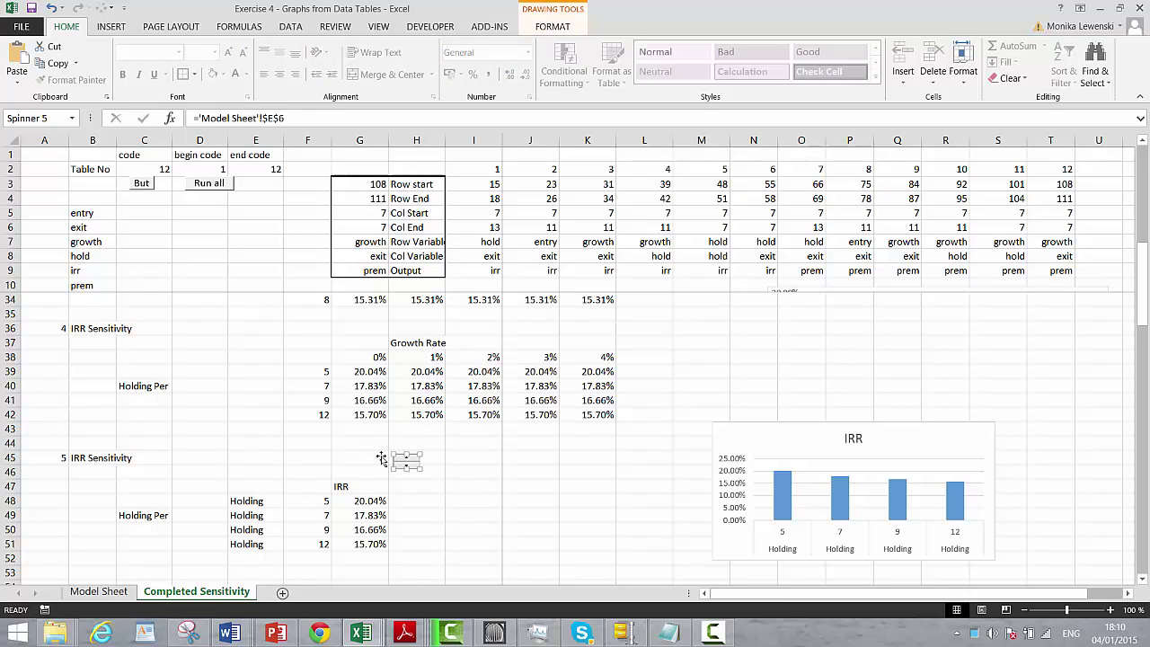
Label E45 'Exit' and link F45 to Model Sheet's exit multiple E6
left_click(253, 458)
type("Exit")
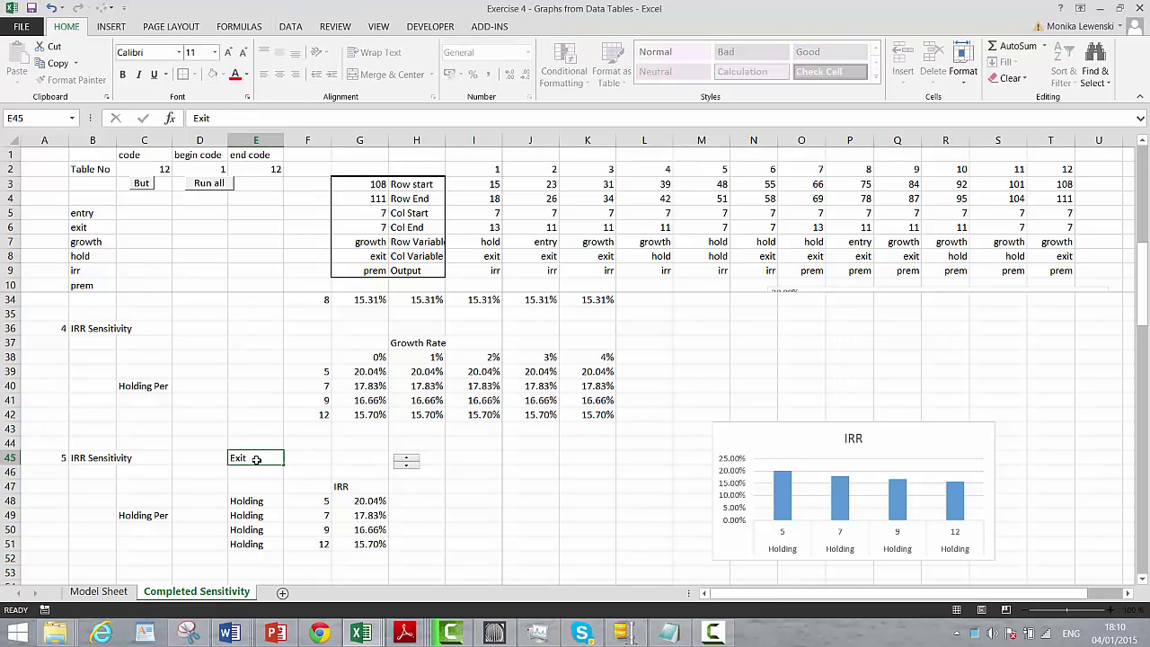
key("Tab")
type("=")
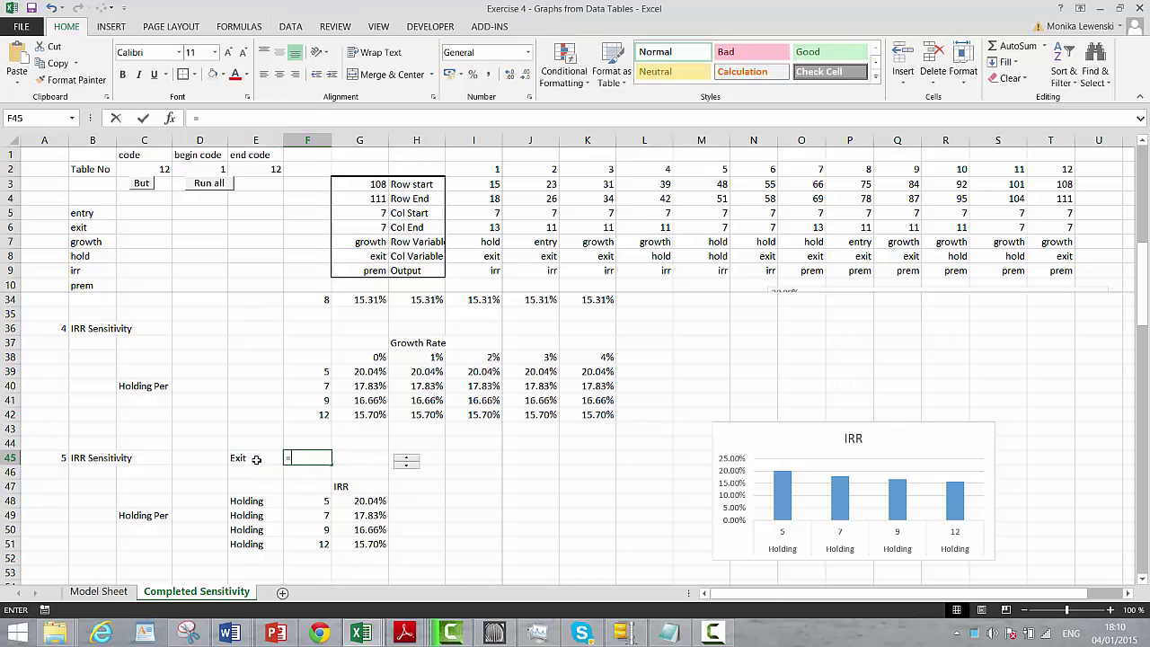
key("ctrl+Page_Up")
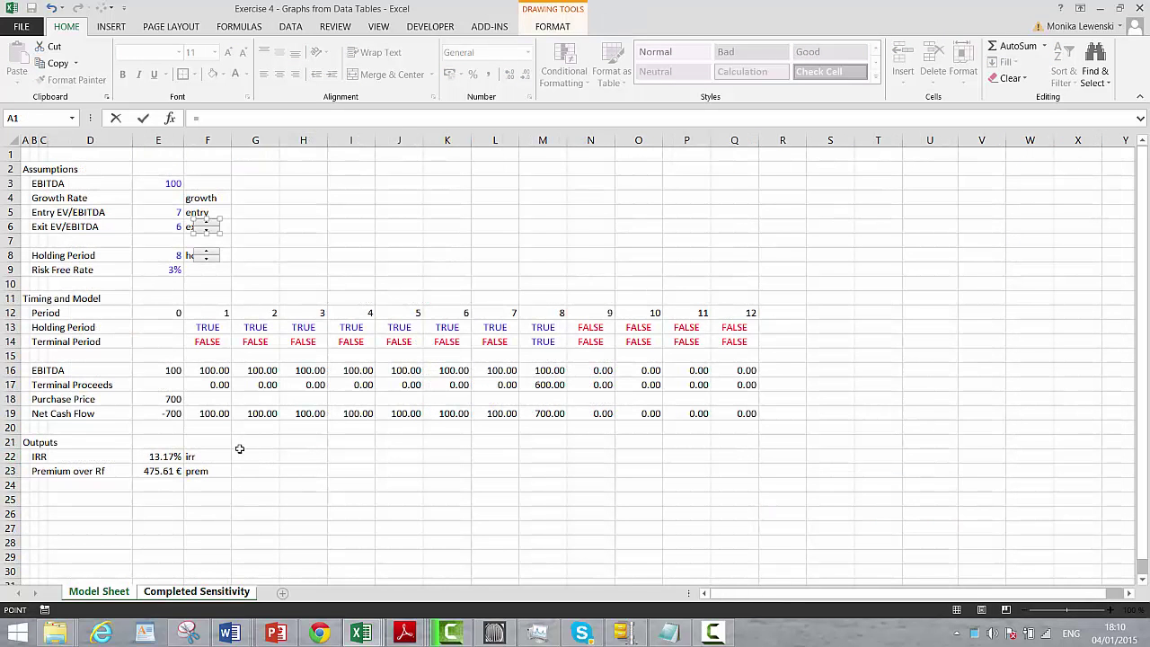
left_click(168, 224)
key("ctrl+Page_Down")
key("Return")
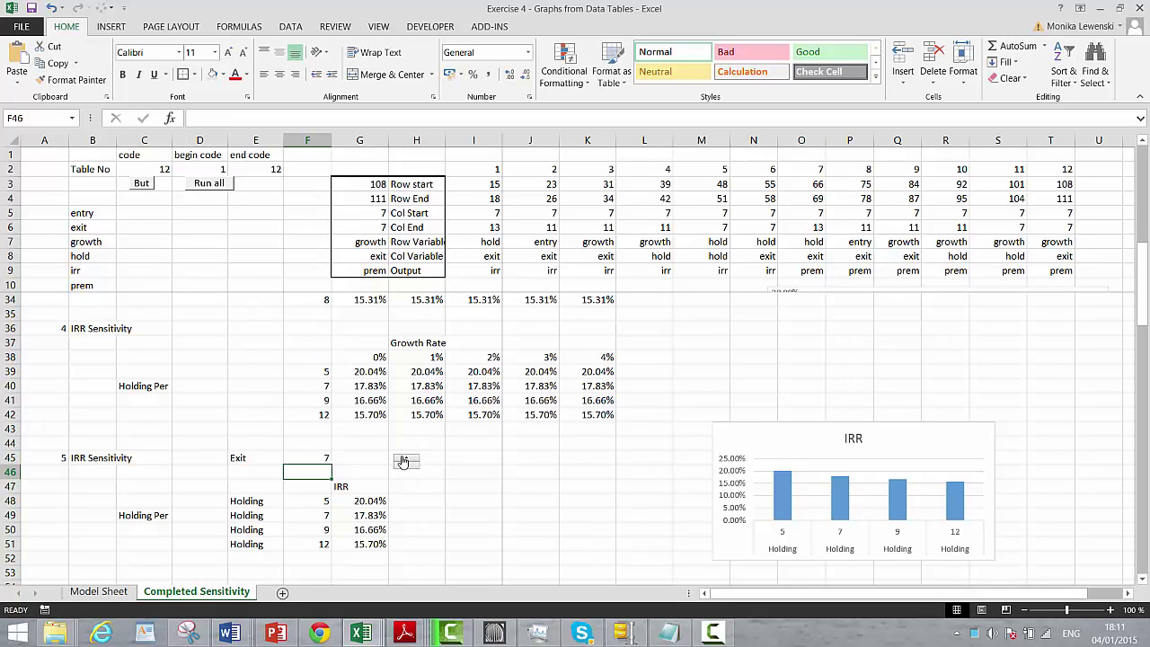
Run all data tables, adjust the exit spinner back to 8, and rerun for IRRs 16.35%–14.78%
left_click(205, 189)
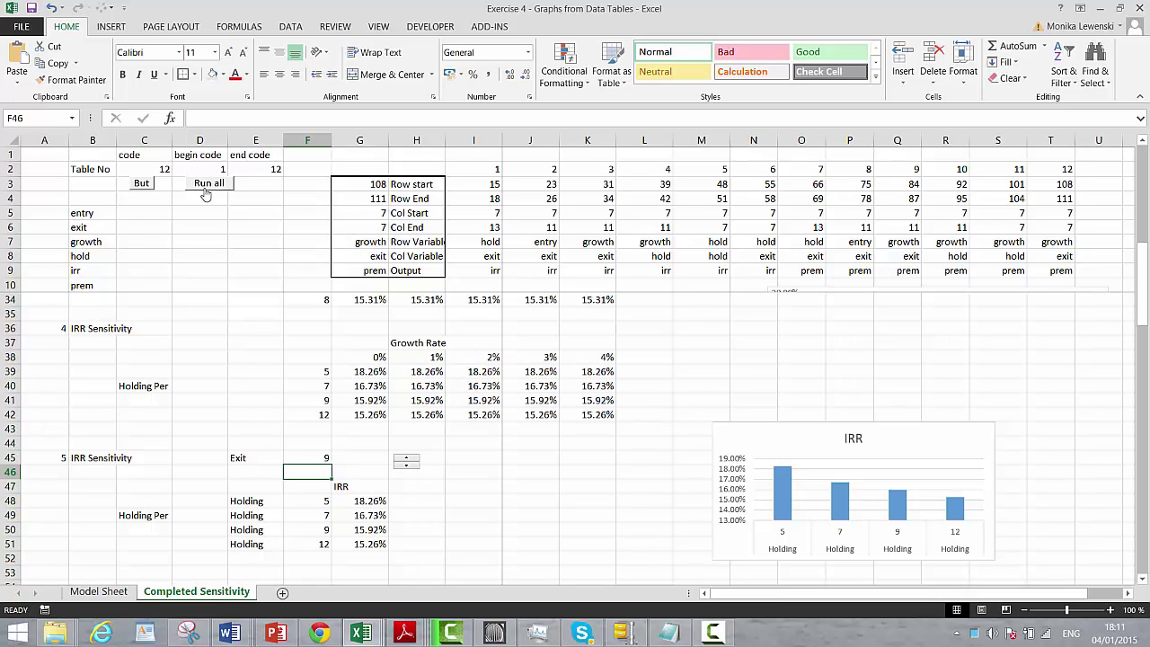
left_click(405, 467)
left_click(403, 468)
left_click(205, 185)
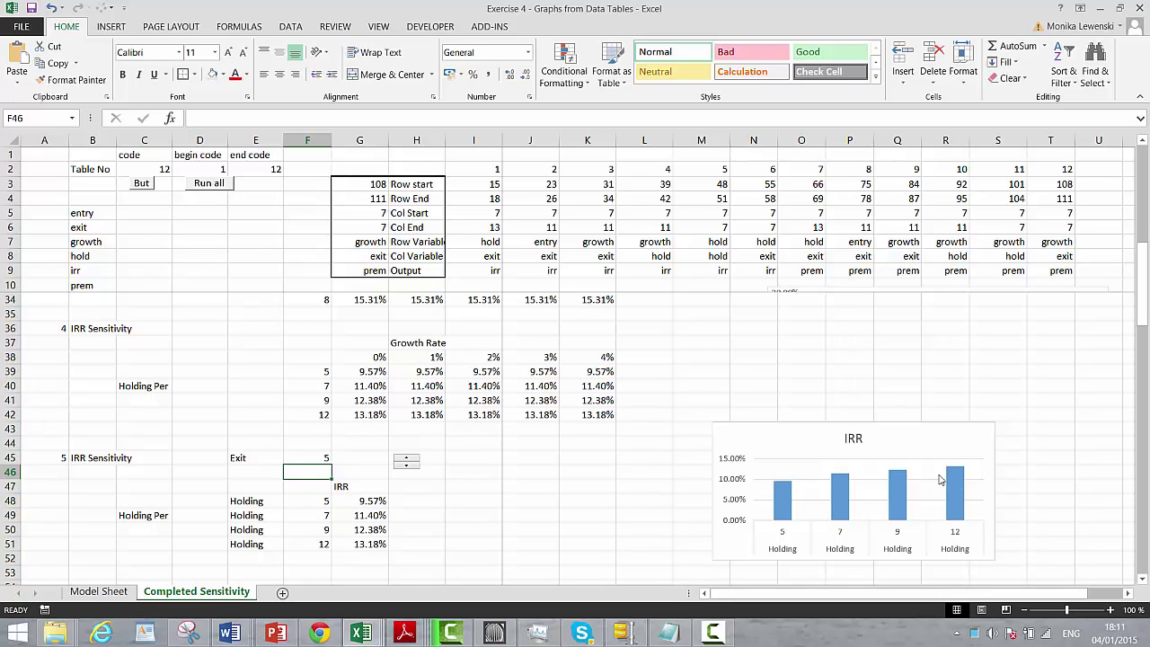
left_click(404, 458)
left_click(208, 184)
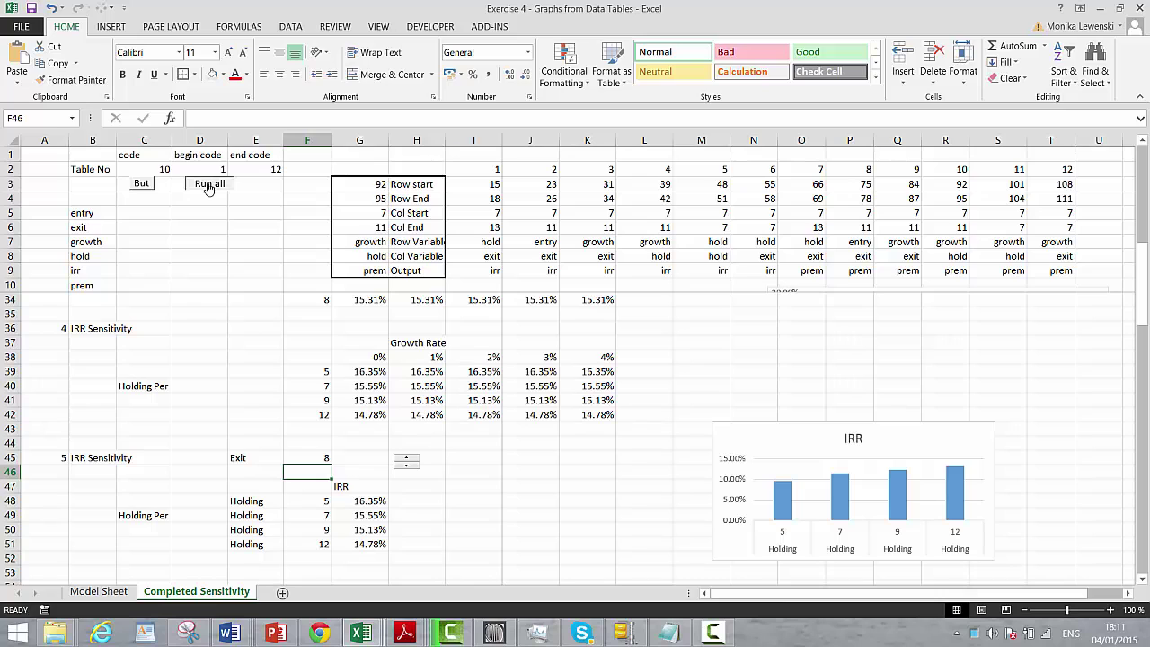
left_click(587, 486)
key("Left")
key("Left")
key("Left")
key("Left")
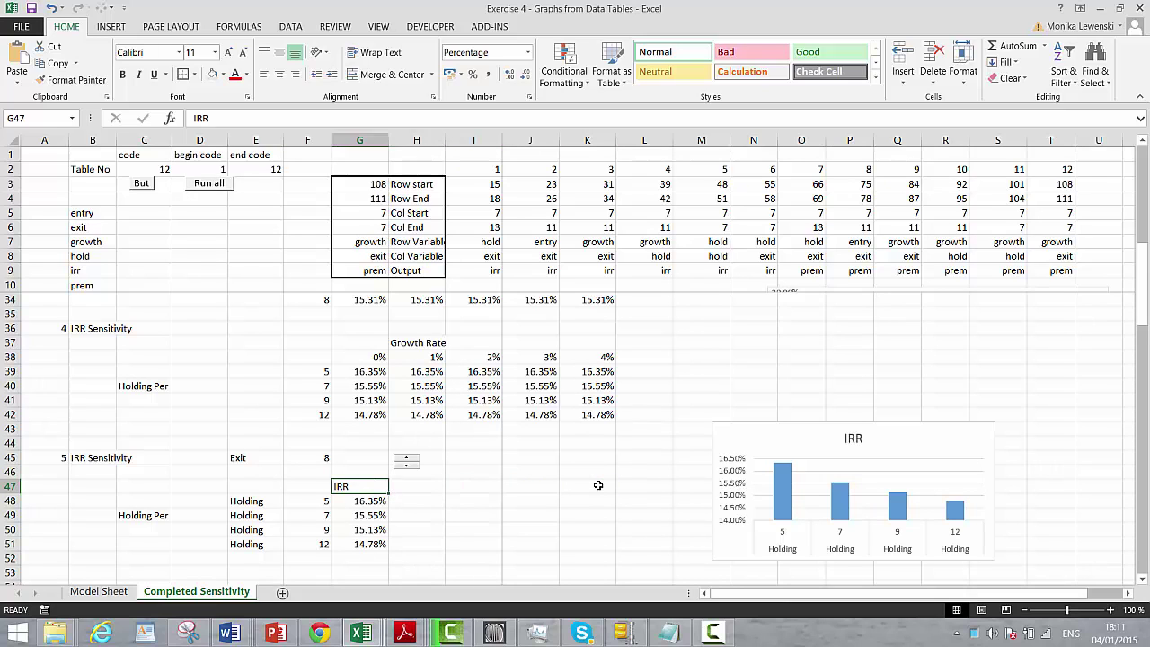
key("Left")
key("Left")
key("Left")
key("Left")
key("Left")
key("Left")
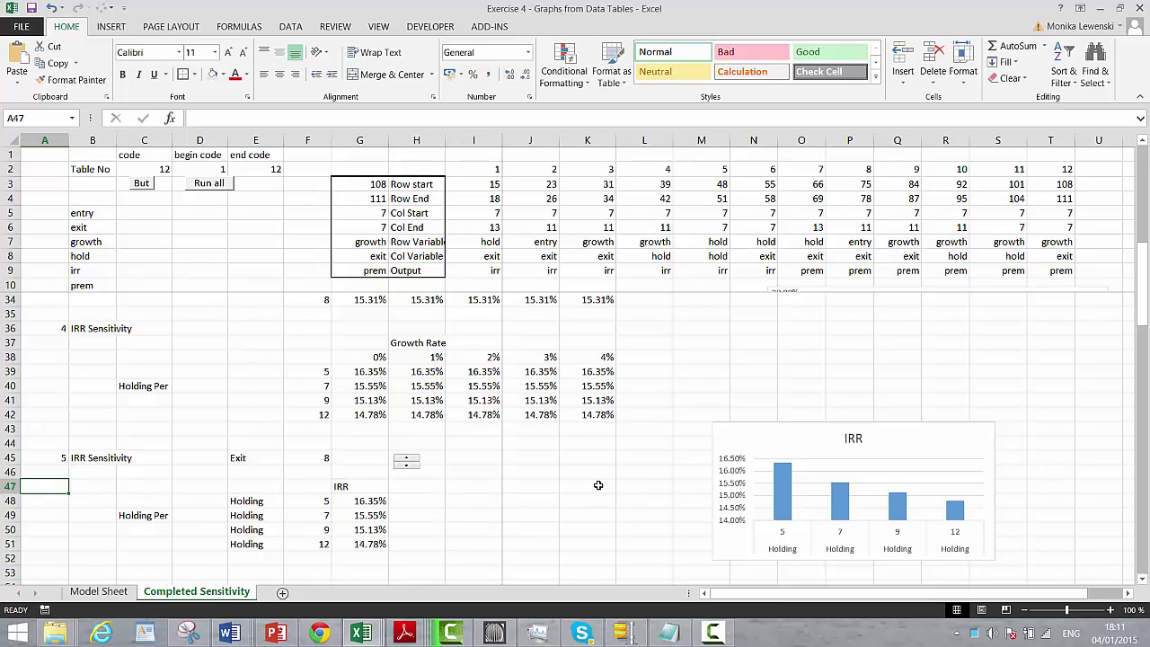